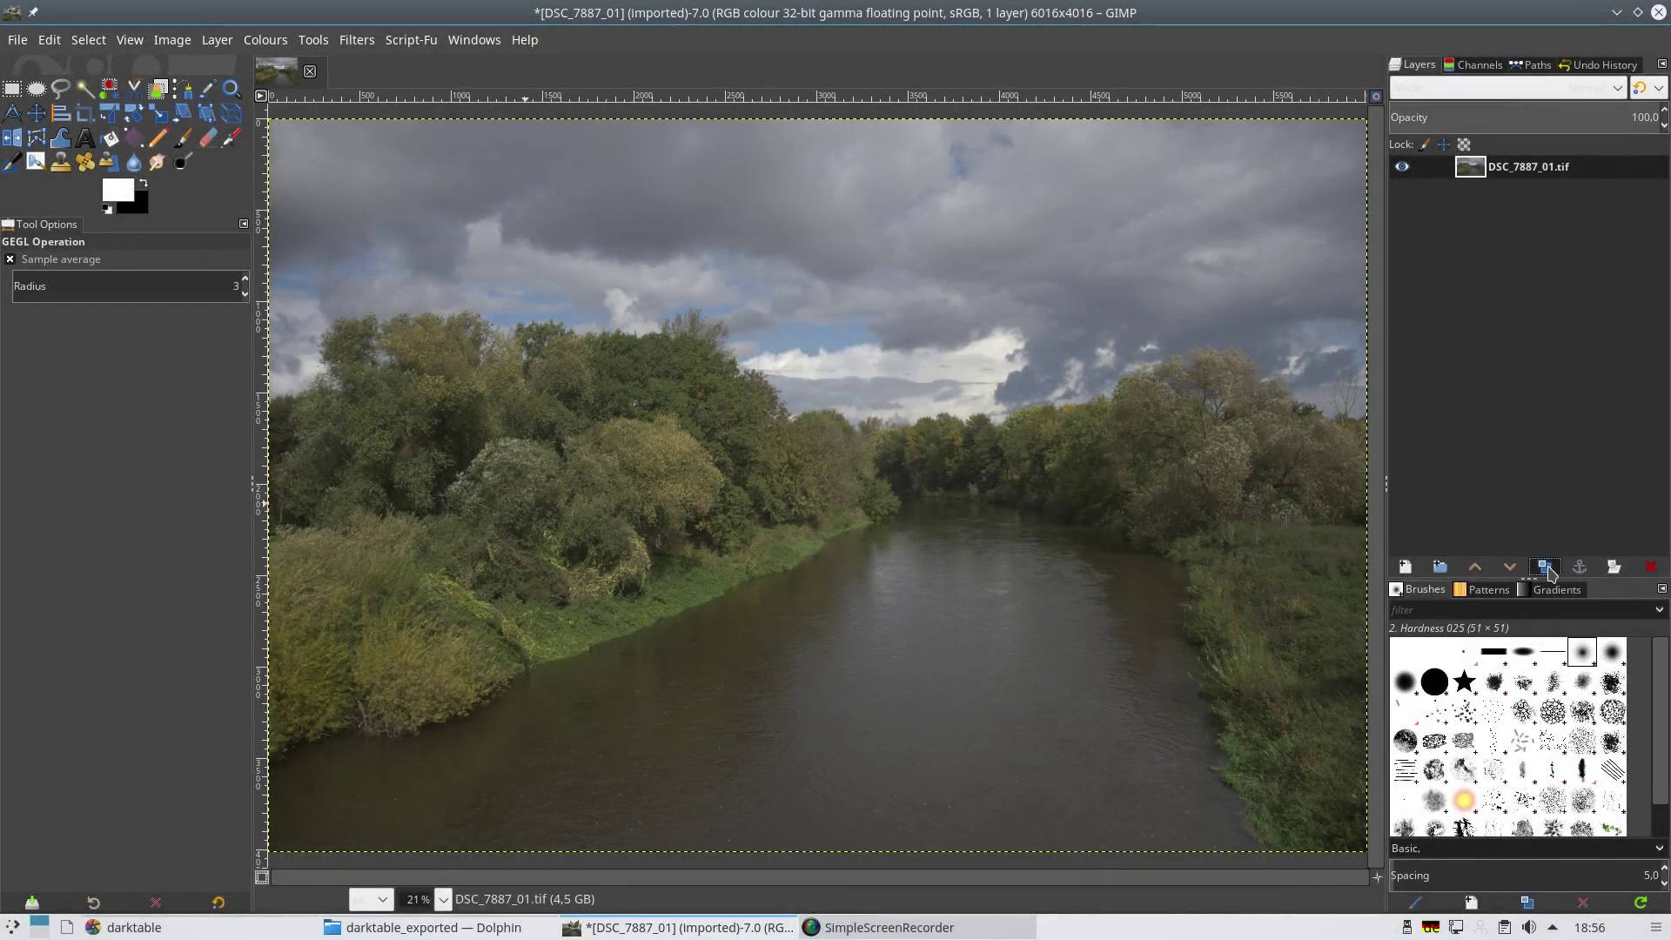
Duplicate the DSC_7887_01.tif layer and move the copy into a new 'inverted blue channel' layer group.
left_click(1545, 566)
right_click(1480, 174)
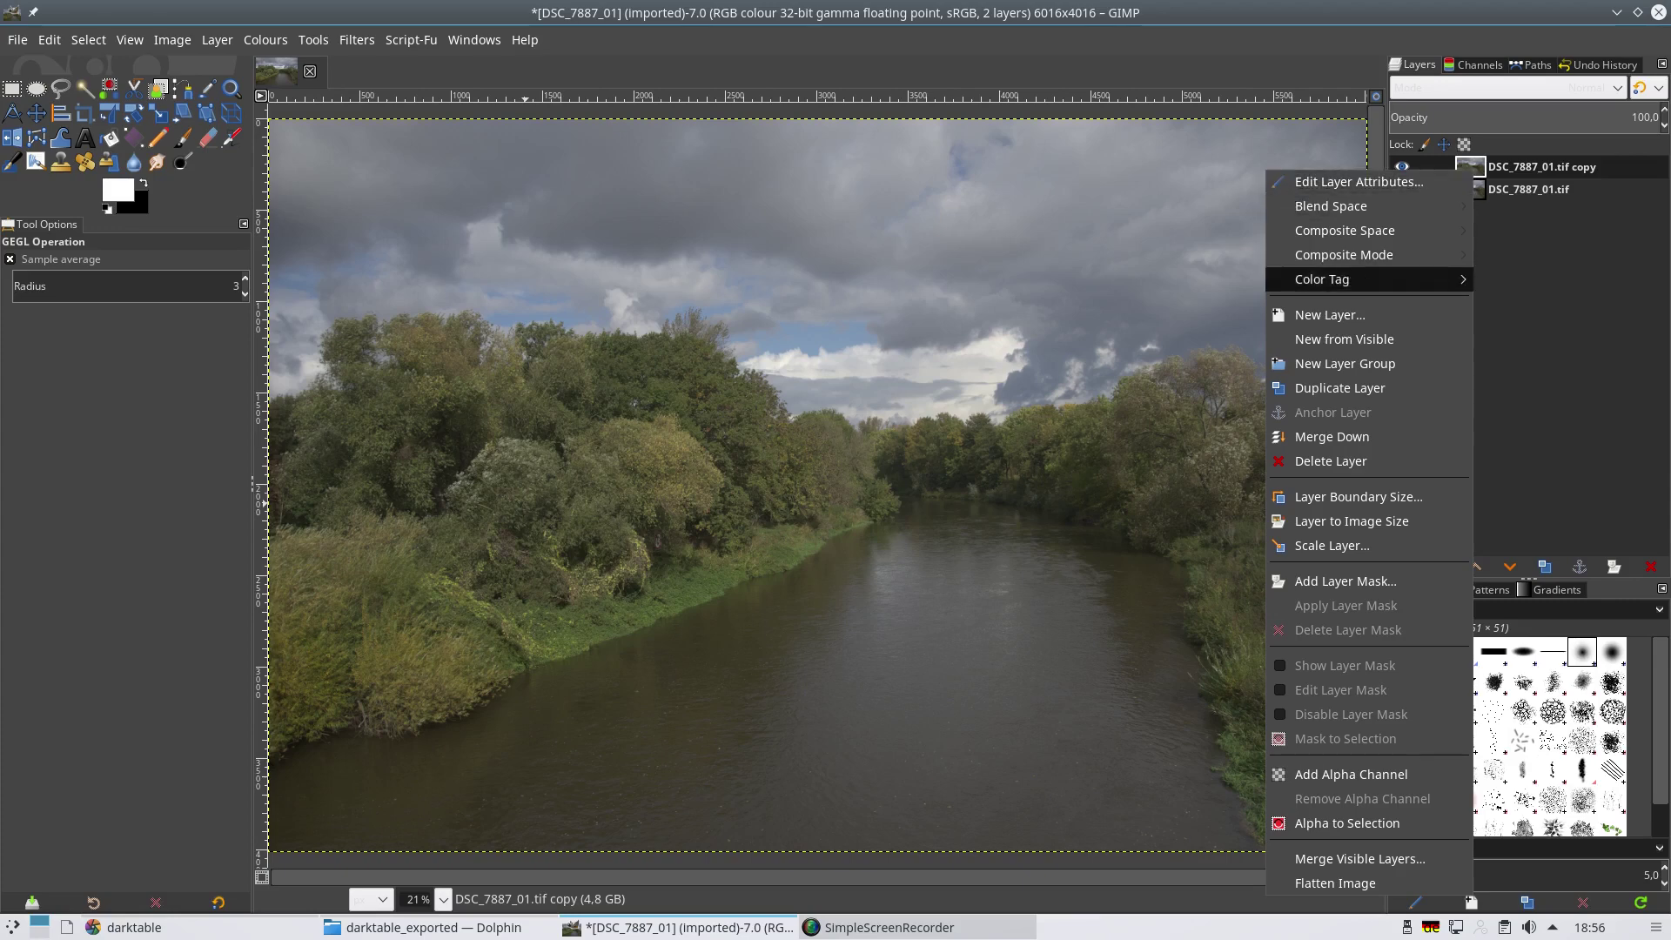
left_click(1344, 364)
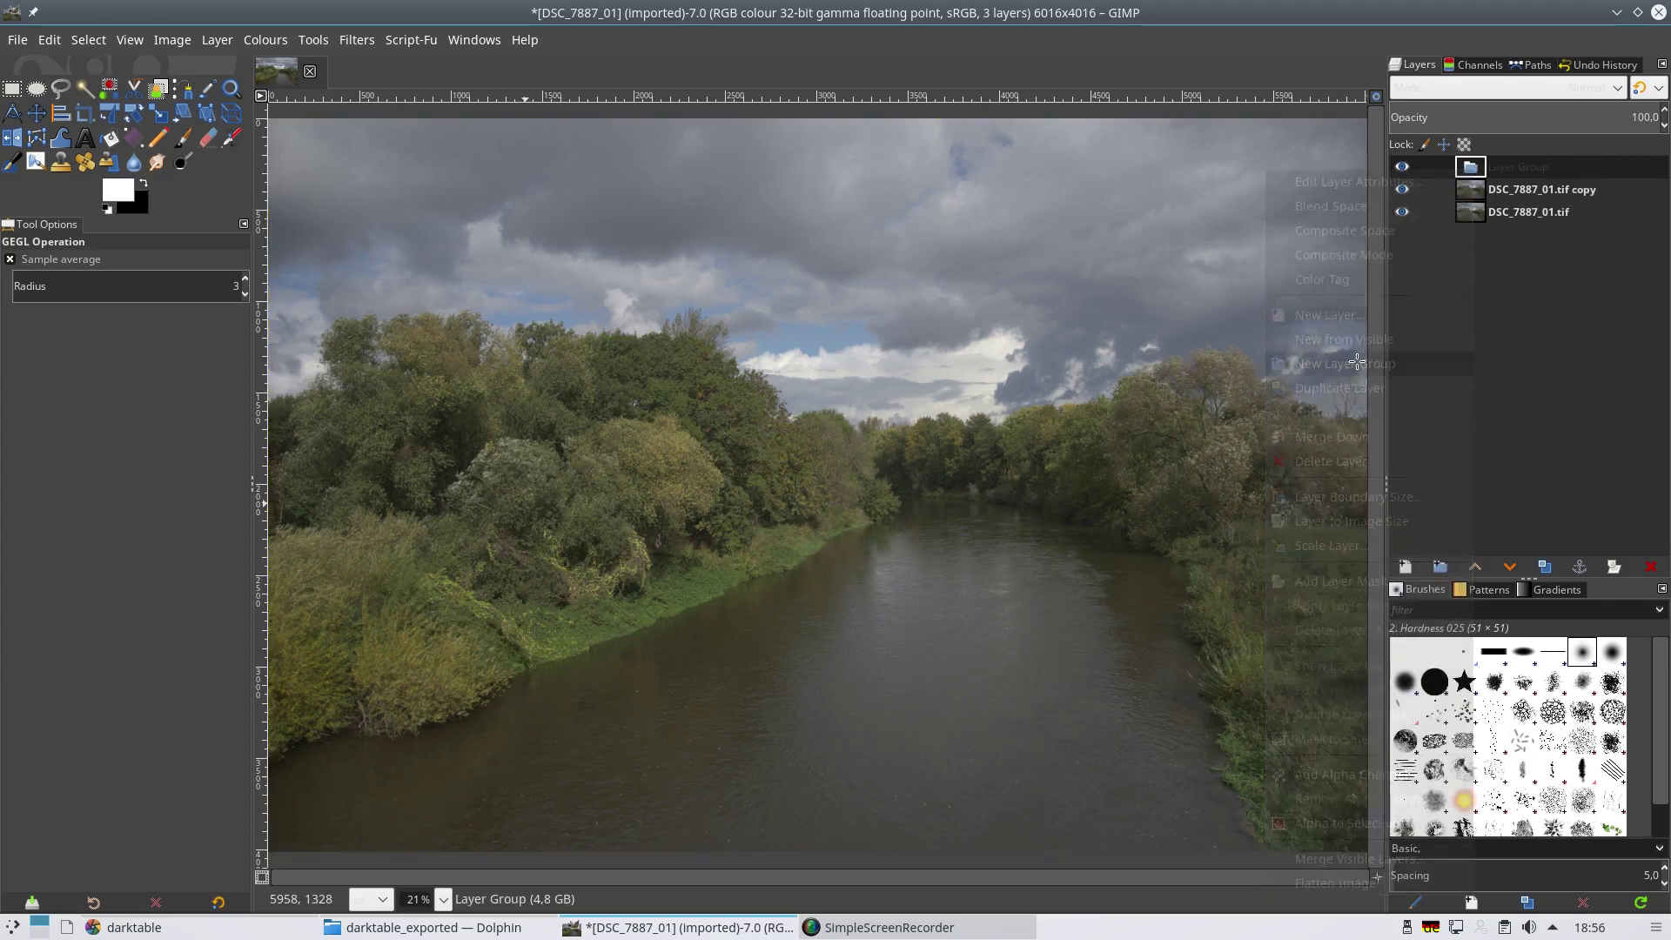
double_click(1522, 168)
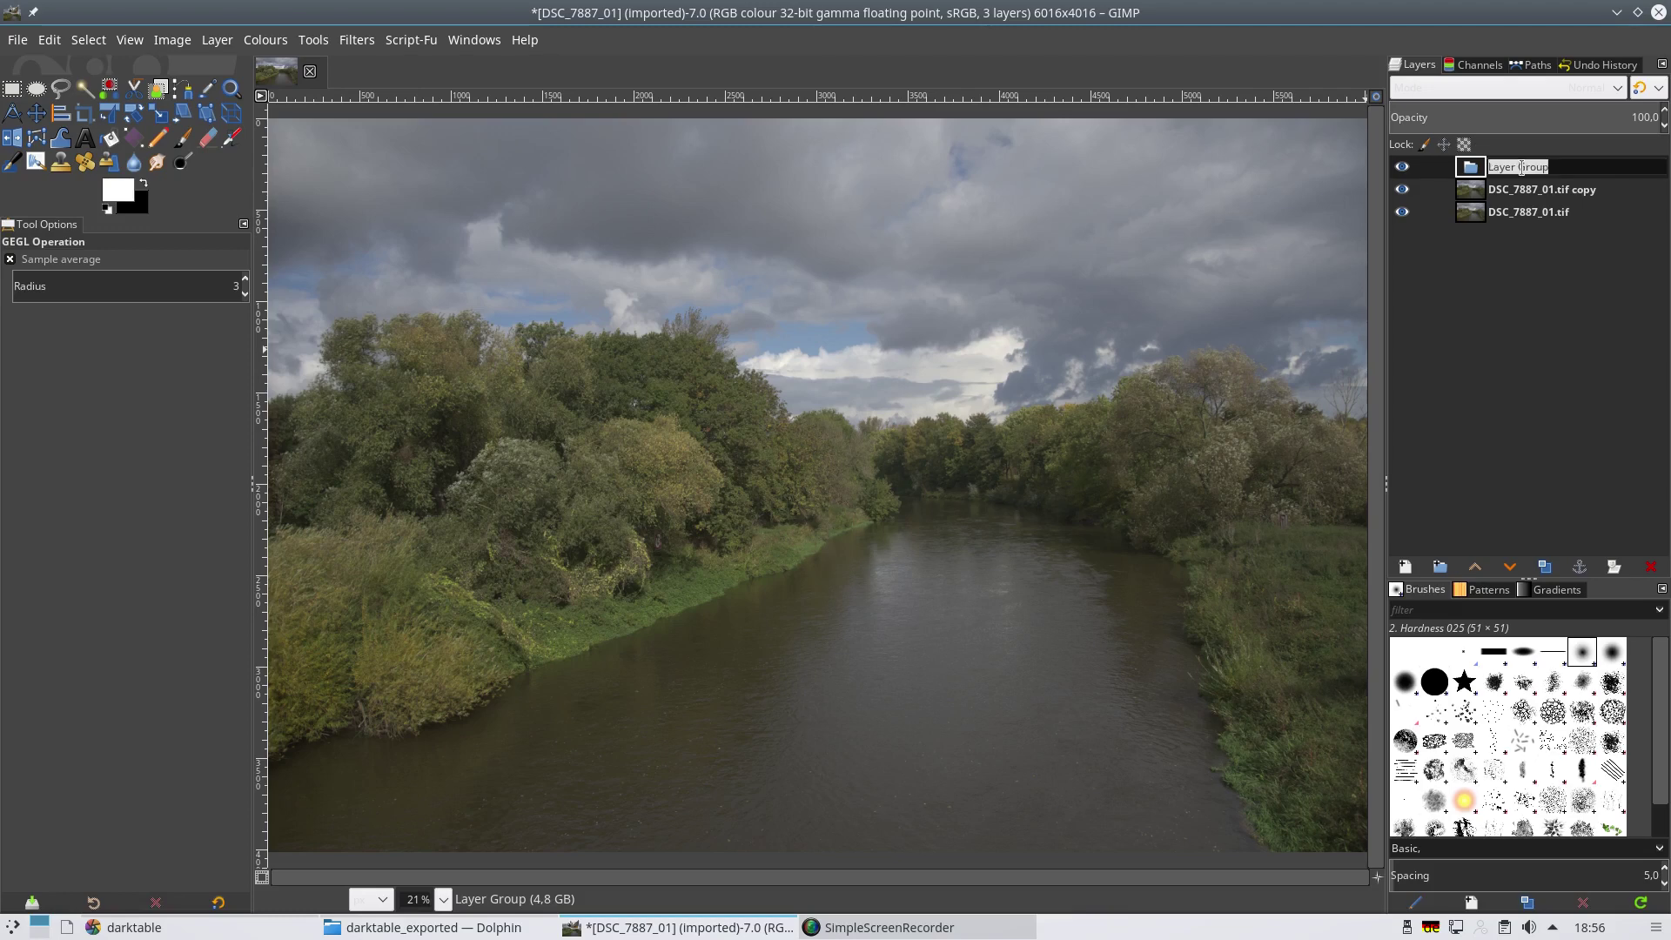
key("BackSpace")
type("inverted blue channel")
key("Return")
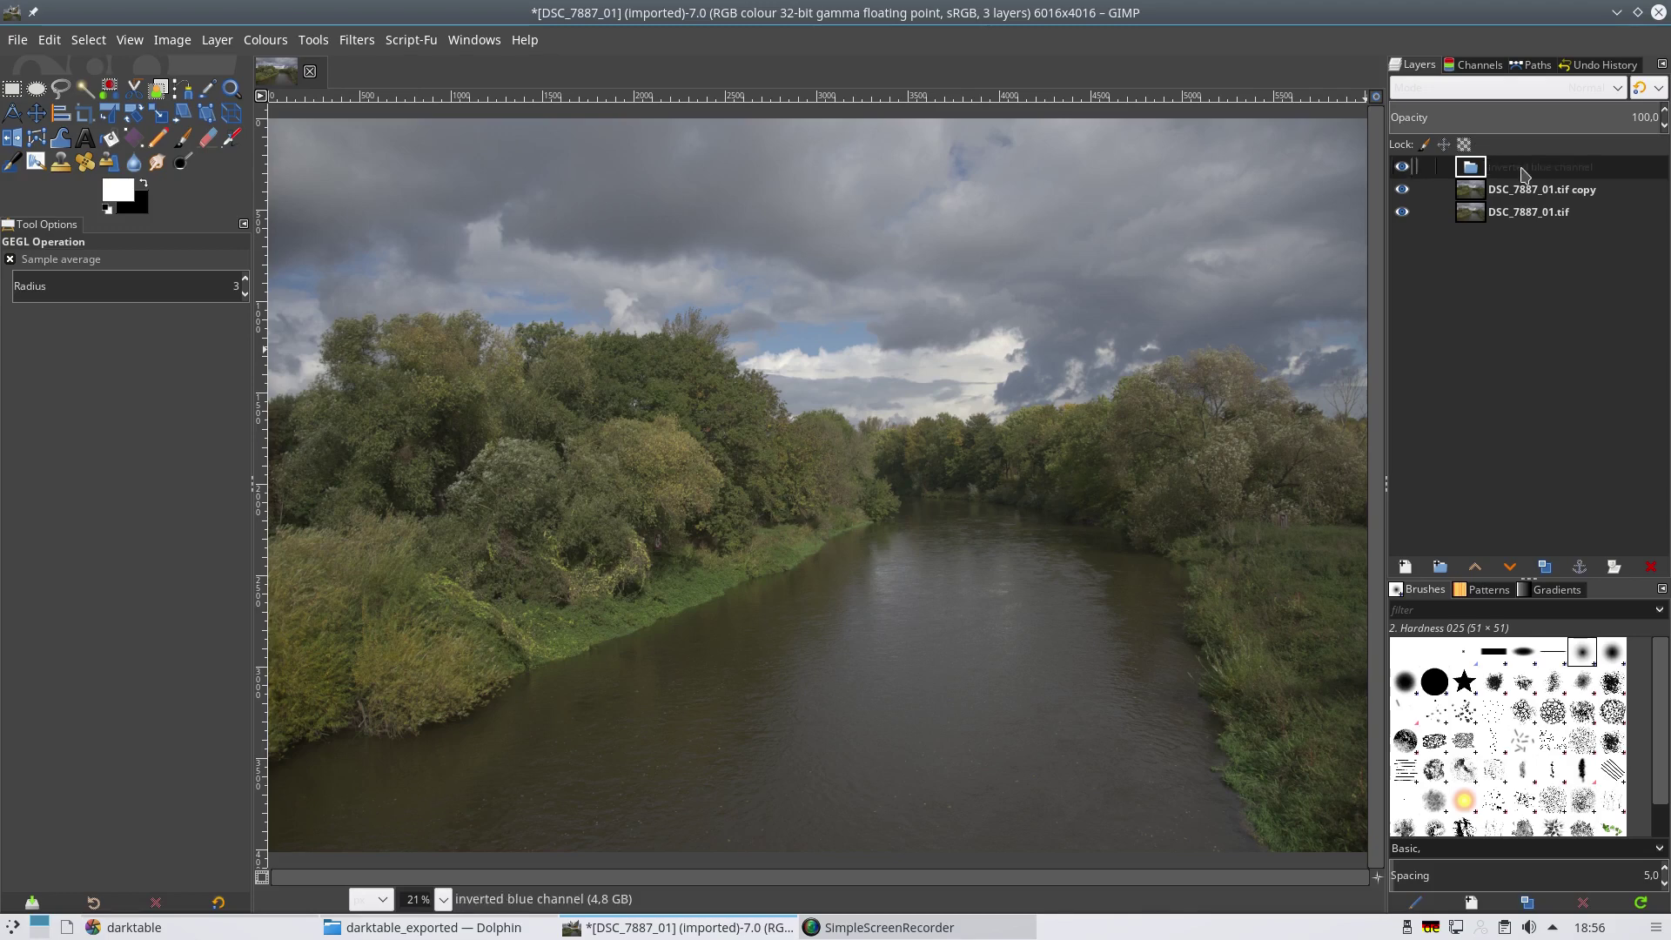
left_click_drag(1475, 192, 1475, 170)
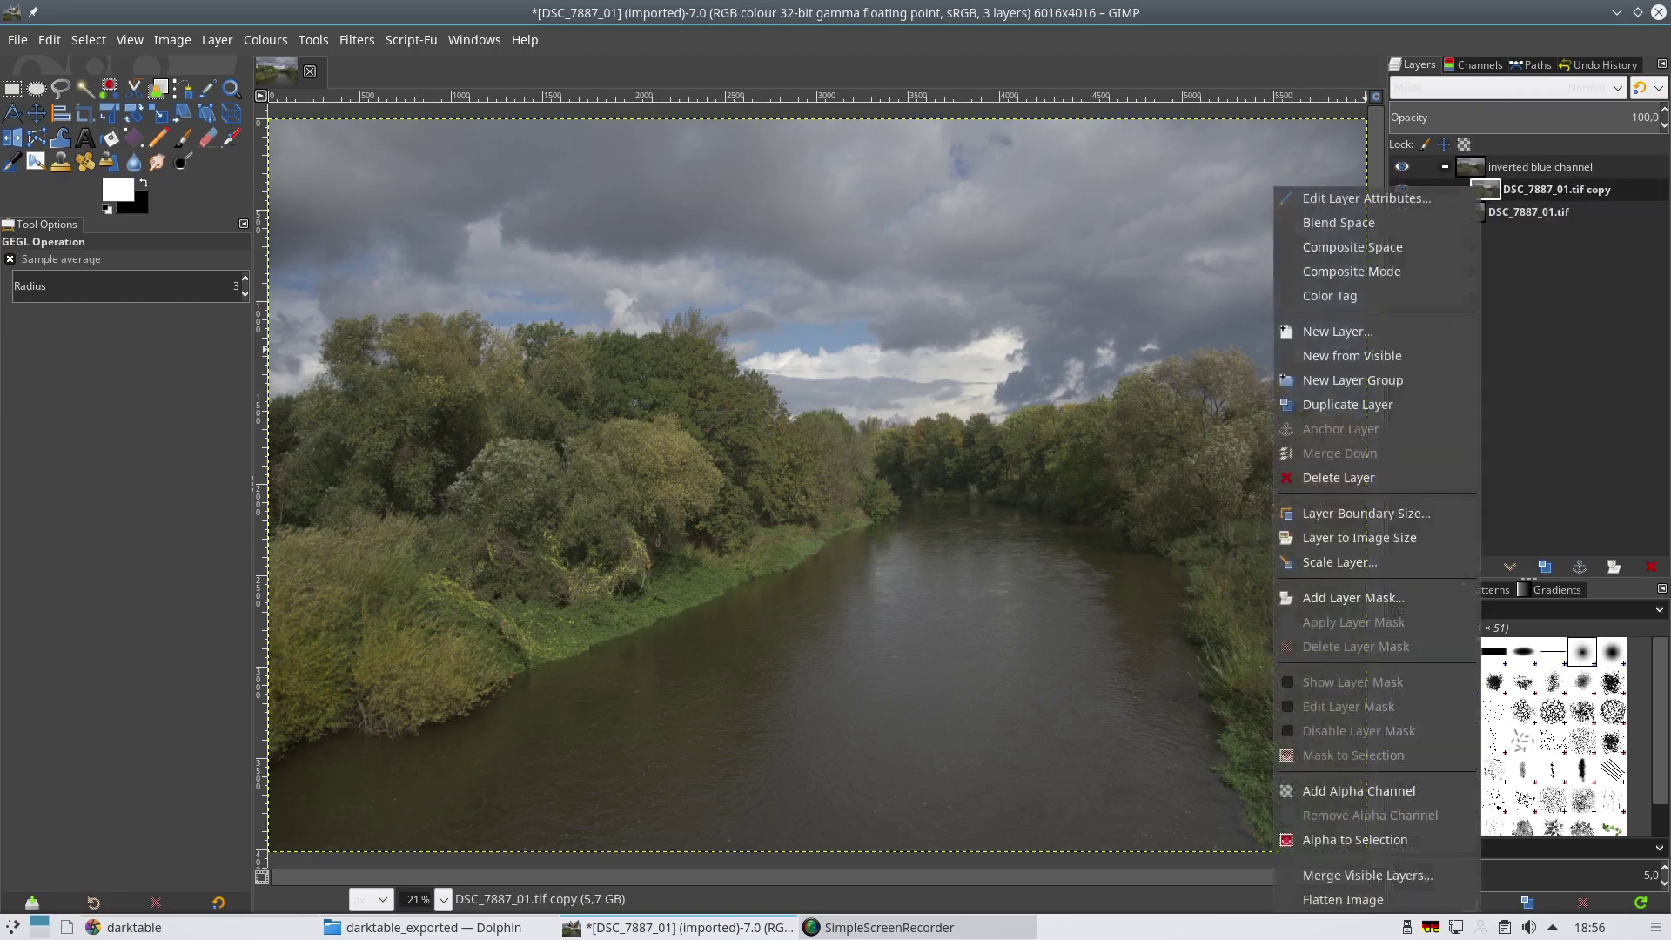
Duplicate the grouped copy and apply Extract Component with RGB Blue and Invert component on.
right_click(1482, 188)
left_click(1347, 404)
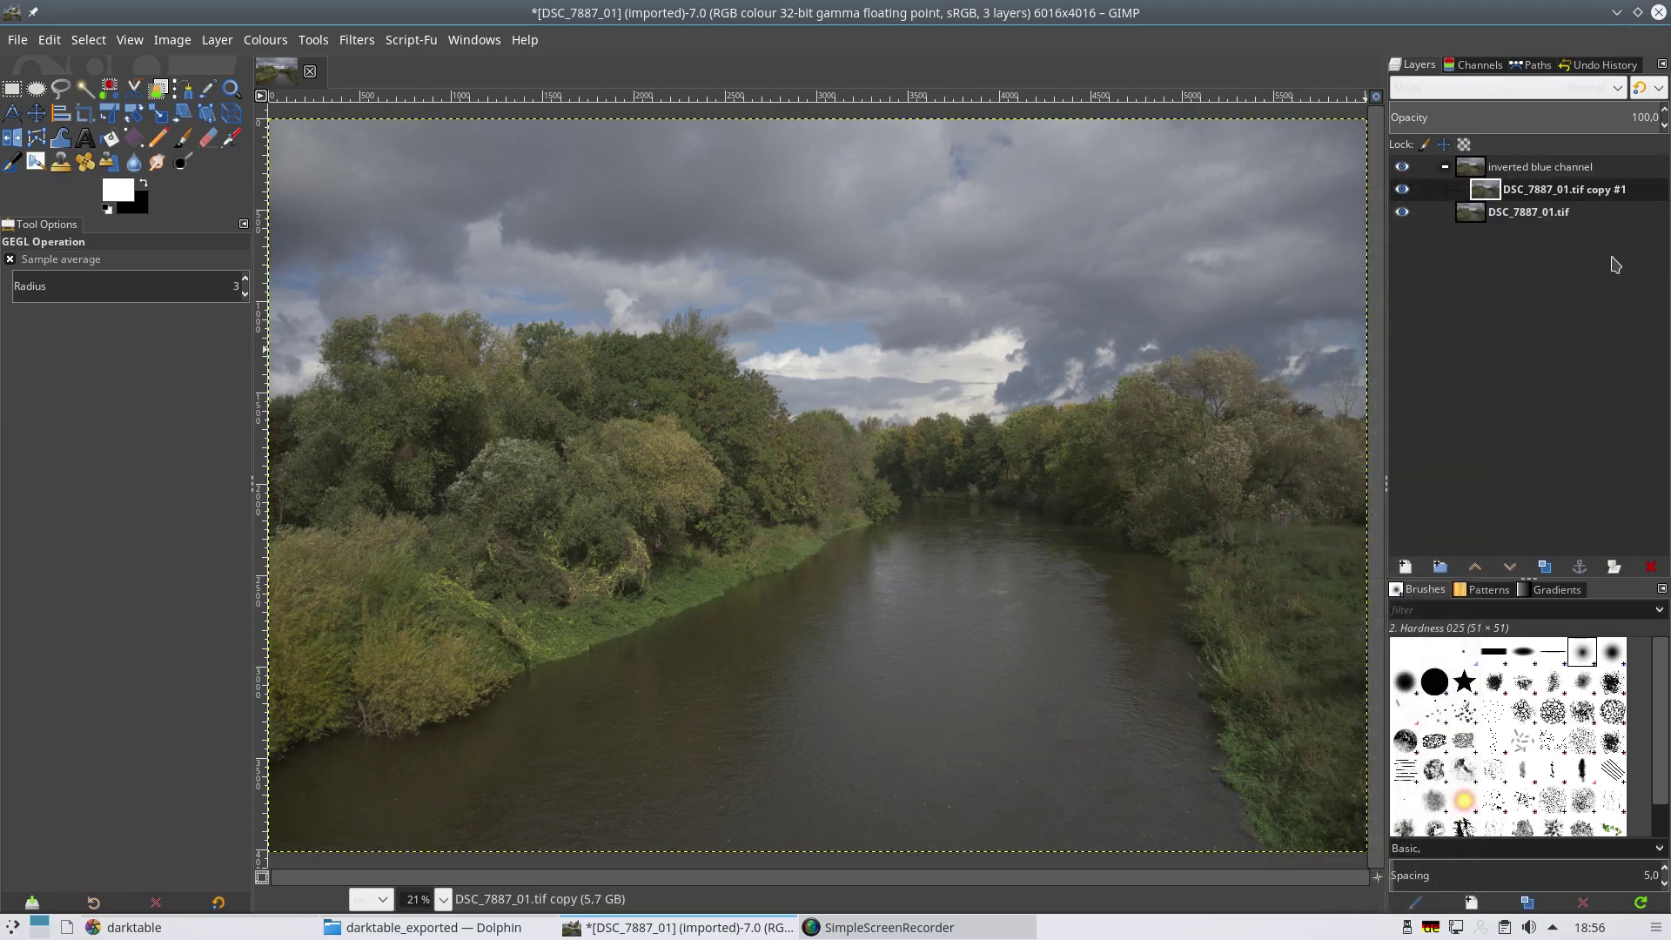
left_click(267, 41)
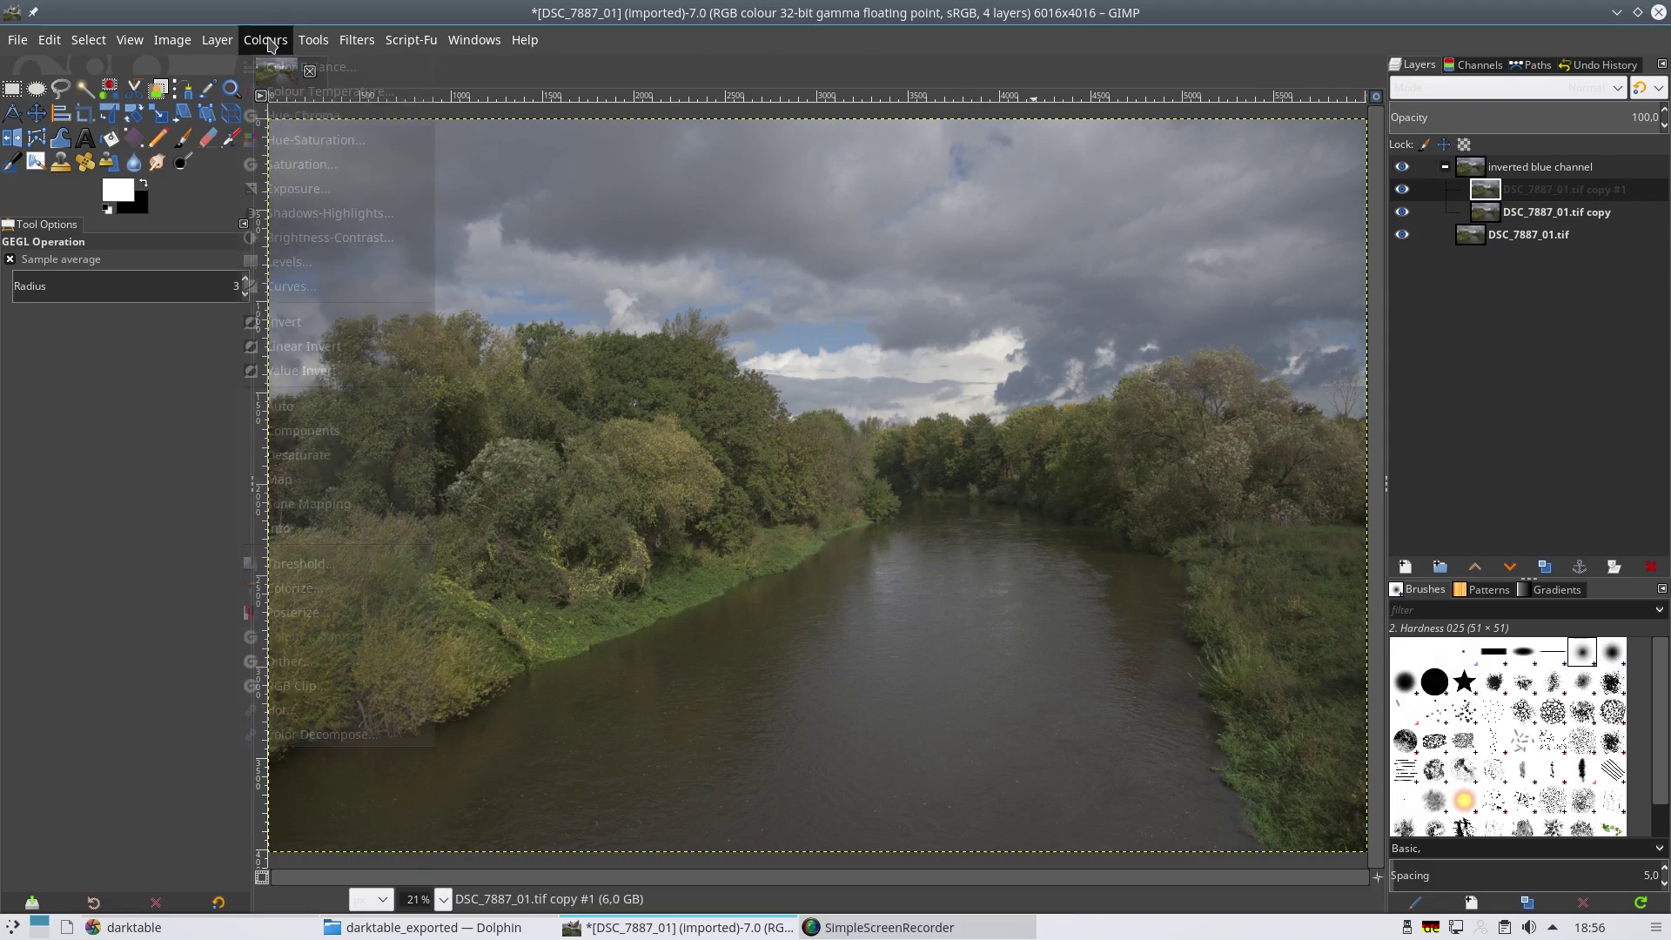
mouse_move(302, 431)
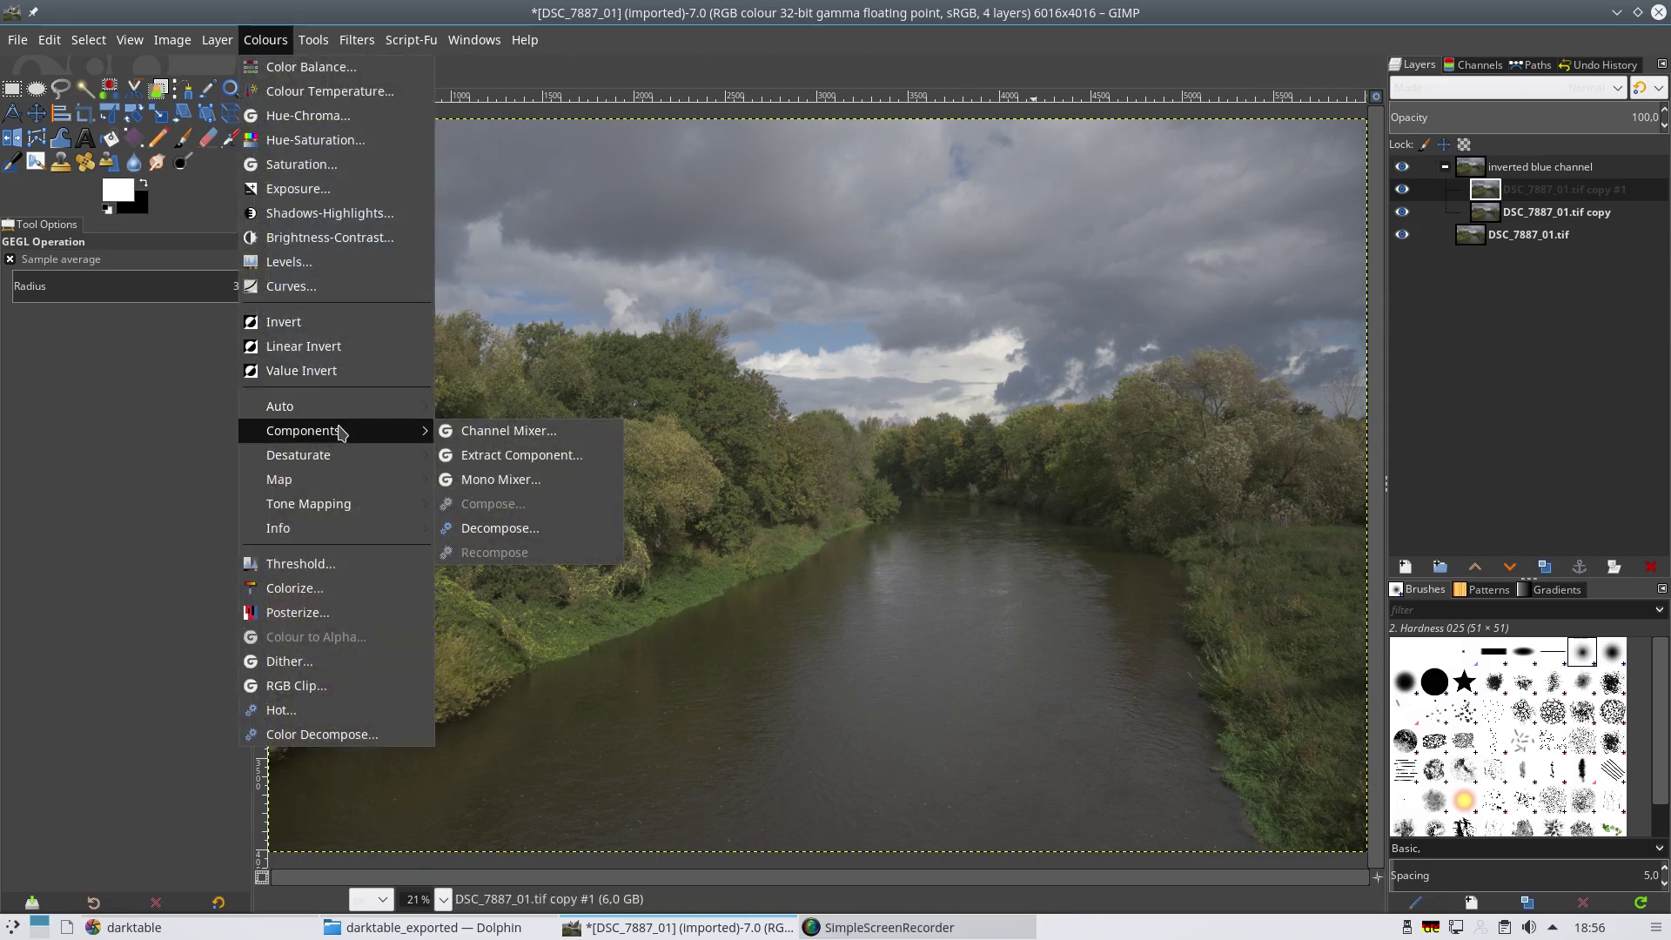
left_click(503, 455)
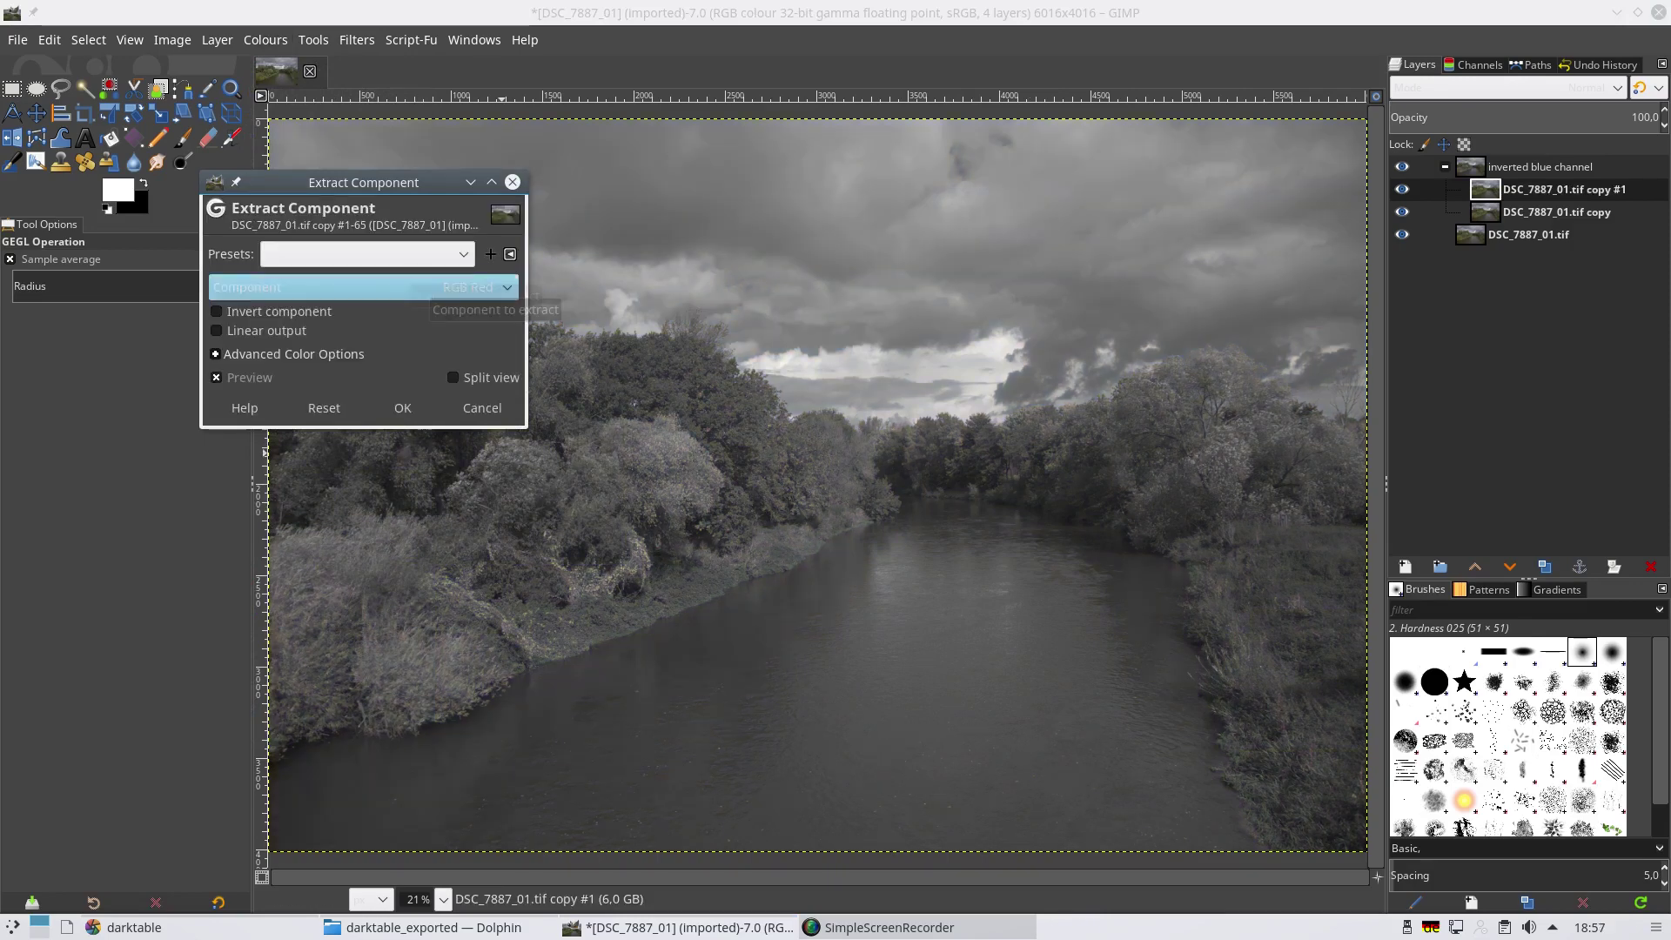
left_click(400, 276)
left_click(330, 343)
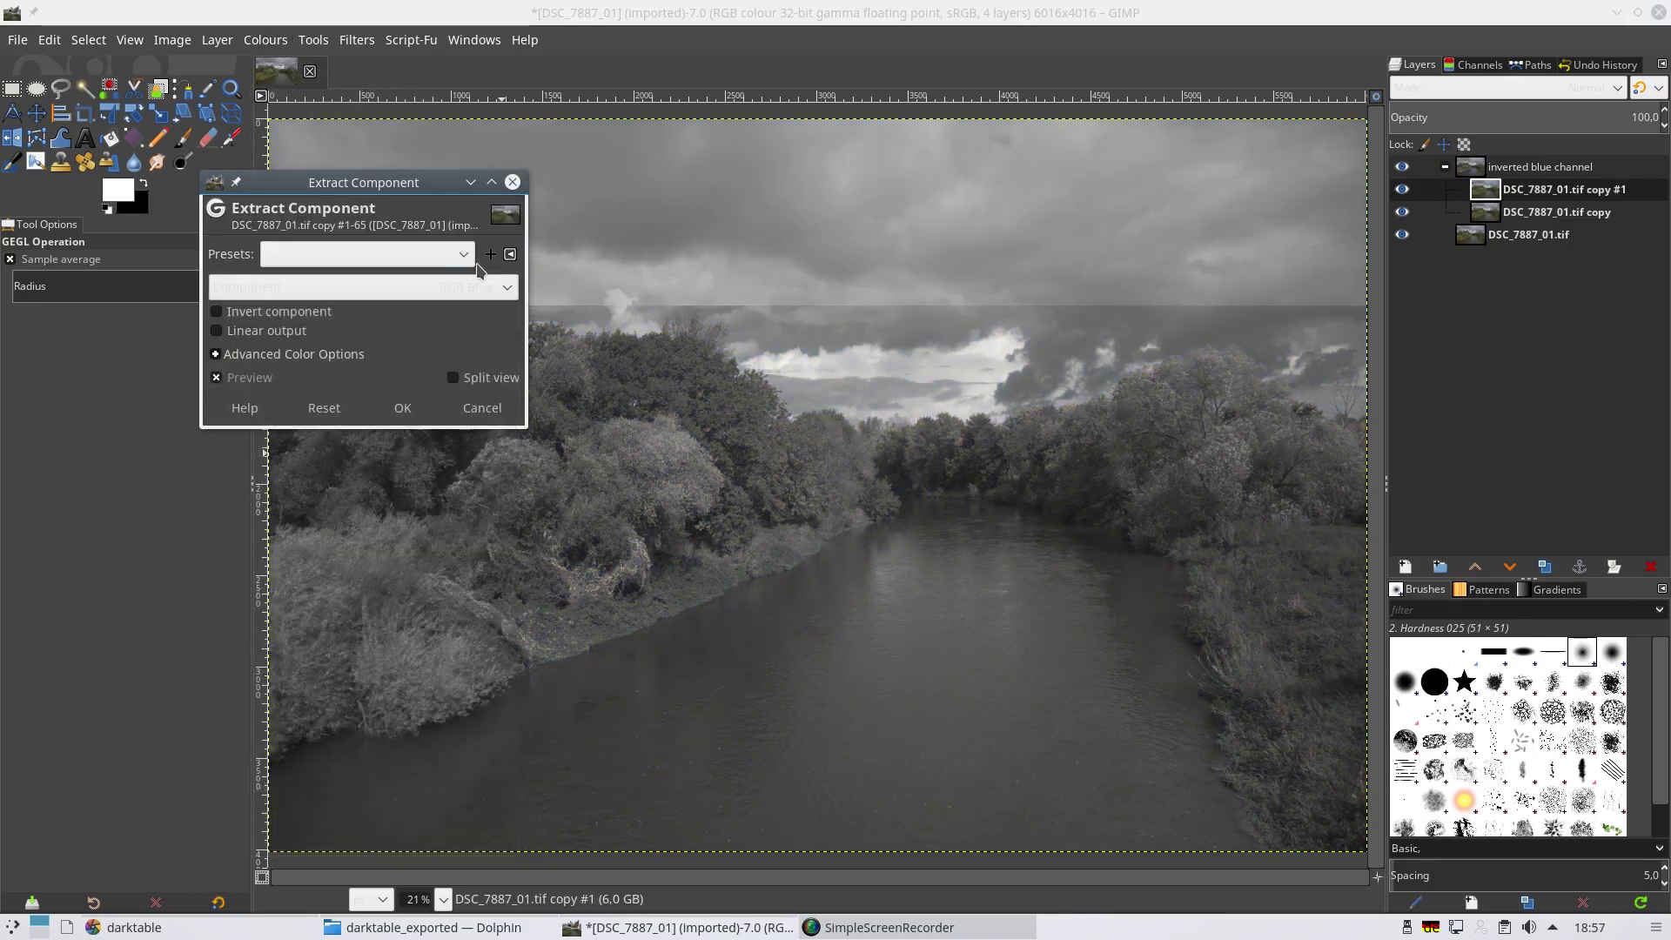
left_click(216, 312)
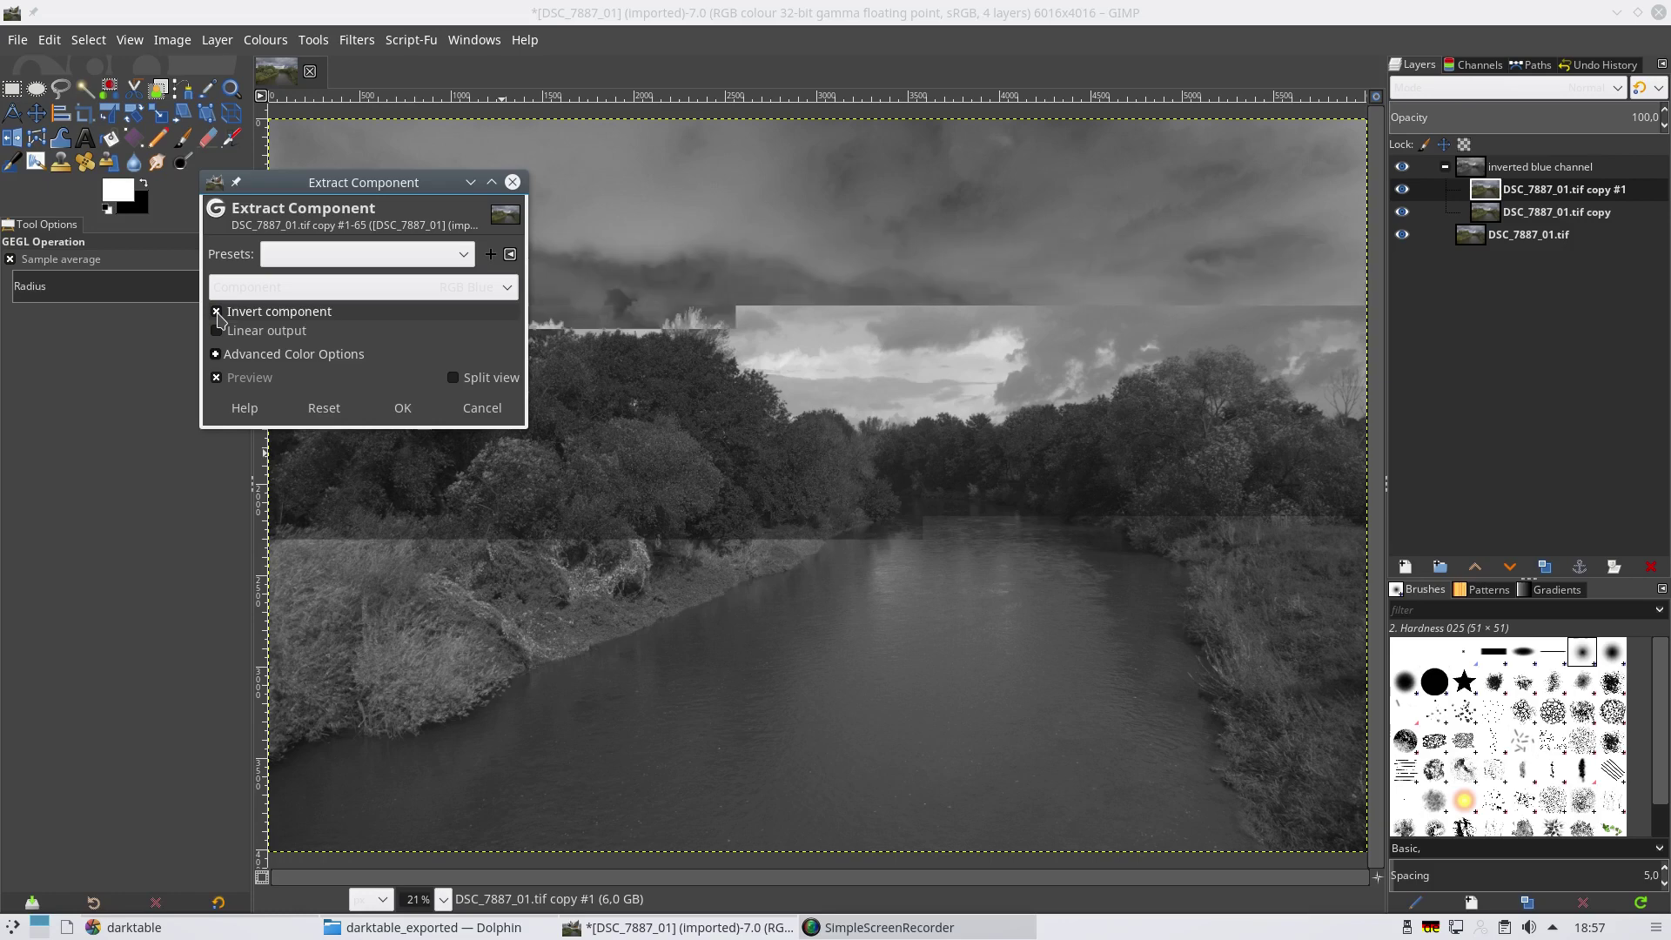
left_click(402, 408)
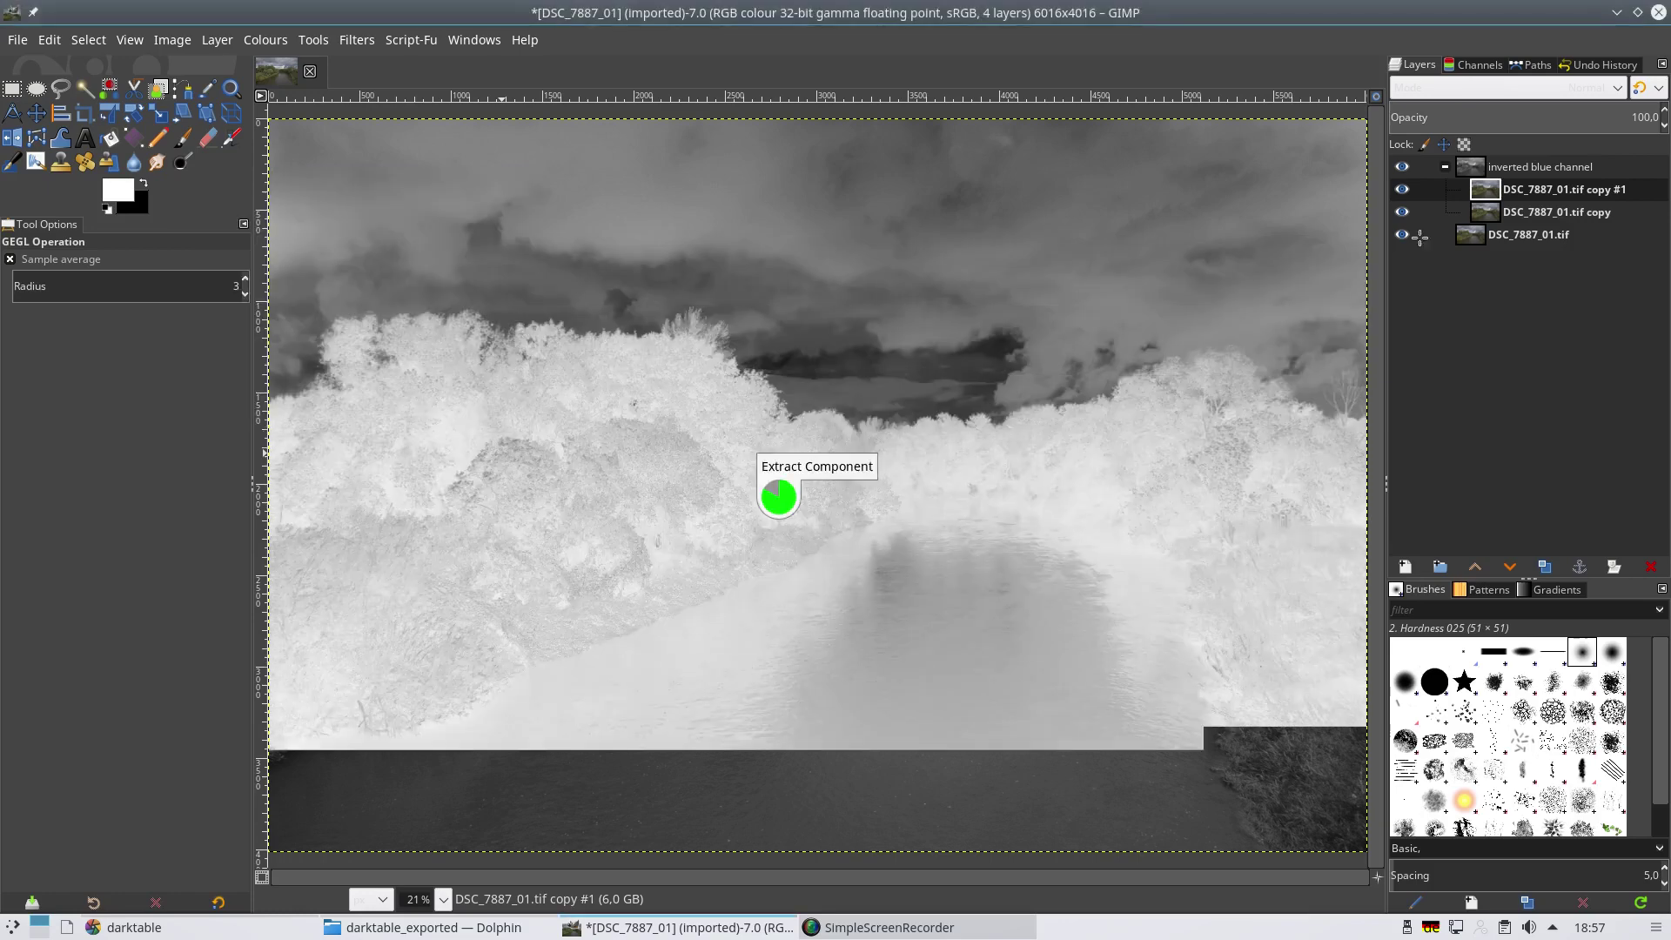
Set the inverted layer to Grain merge, create a New from Visible layer, and remove the inverted layer.
left_click(1587, 88)
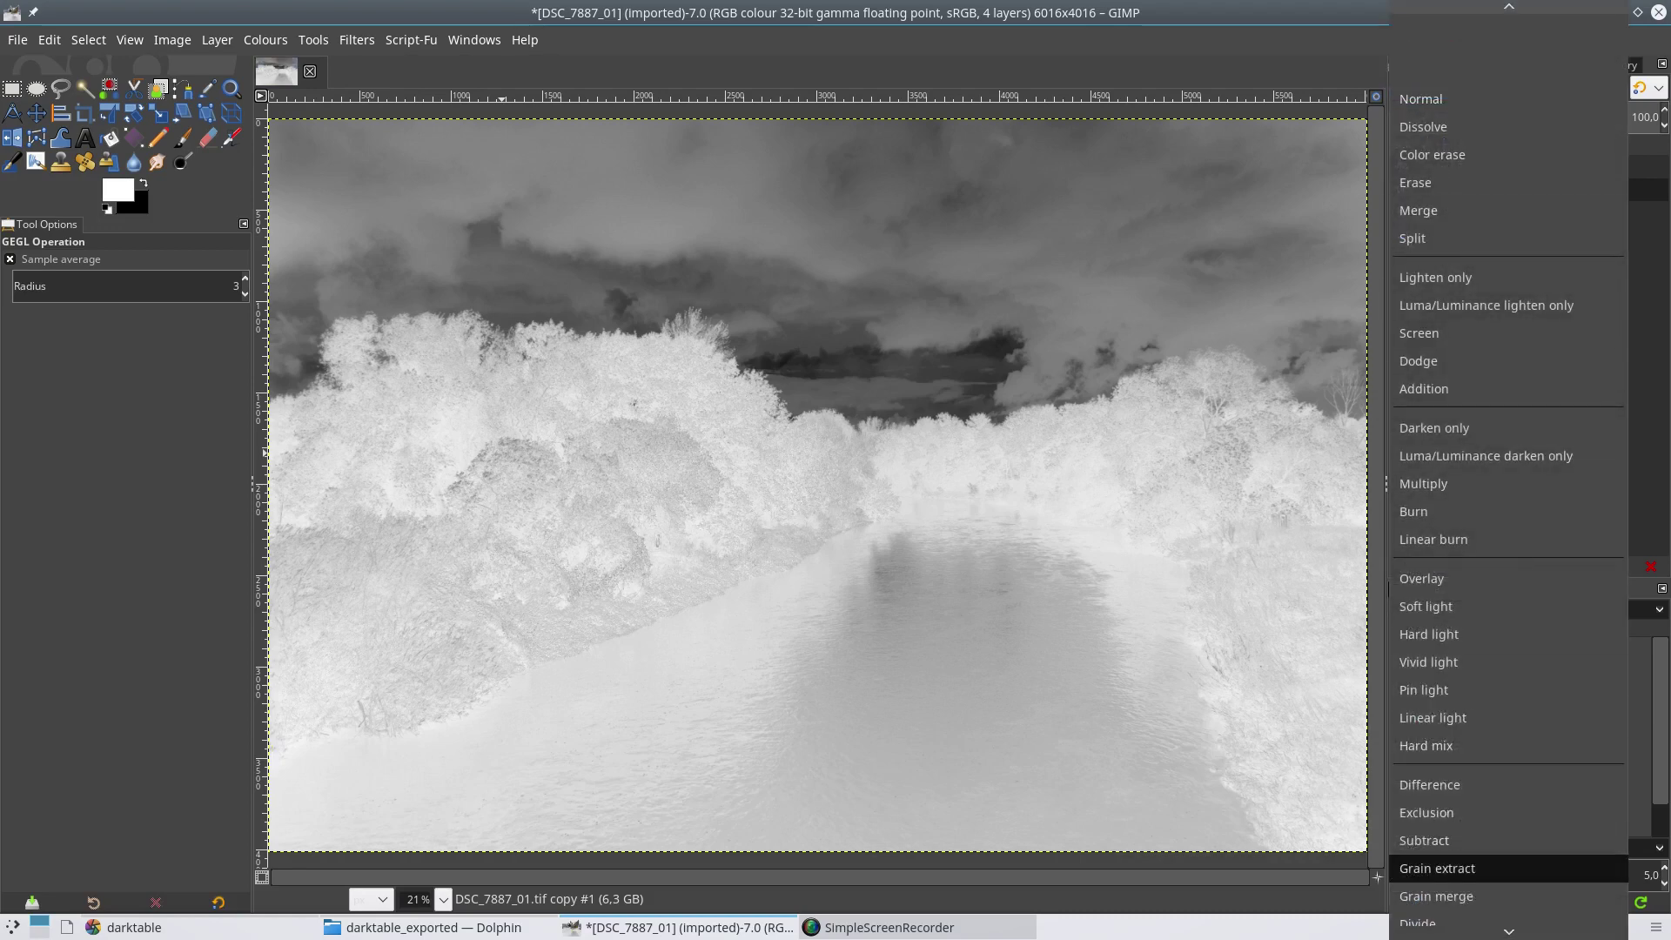
left_click(1436, 897)
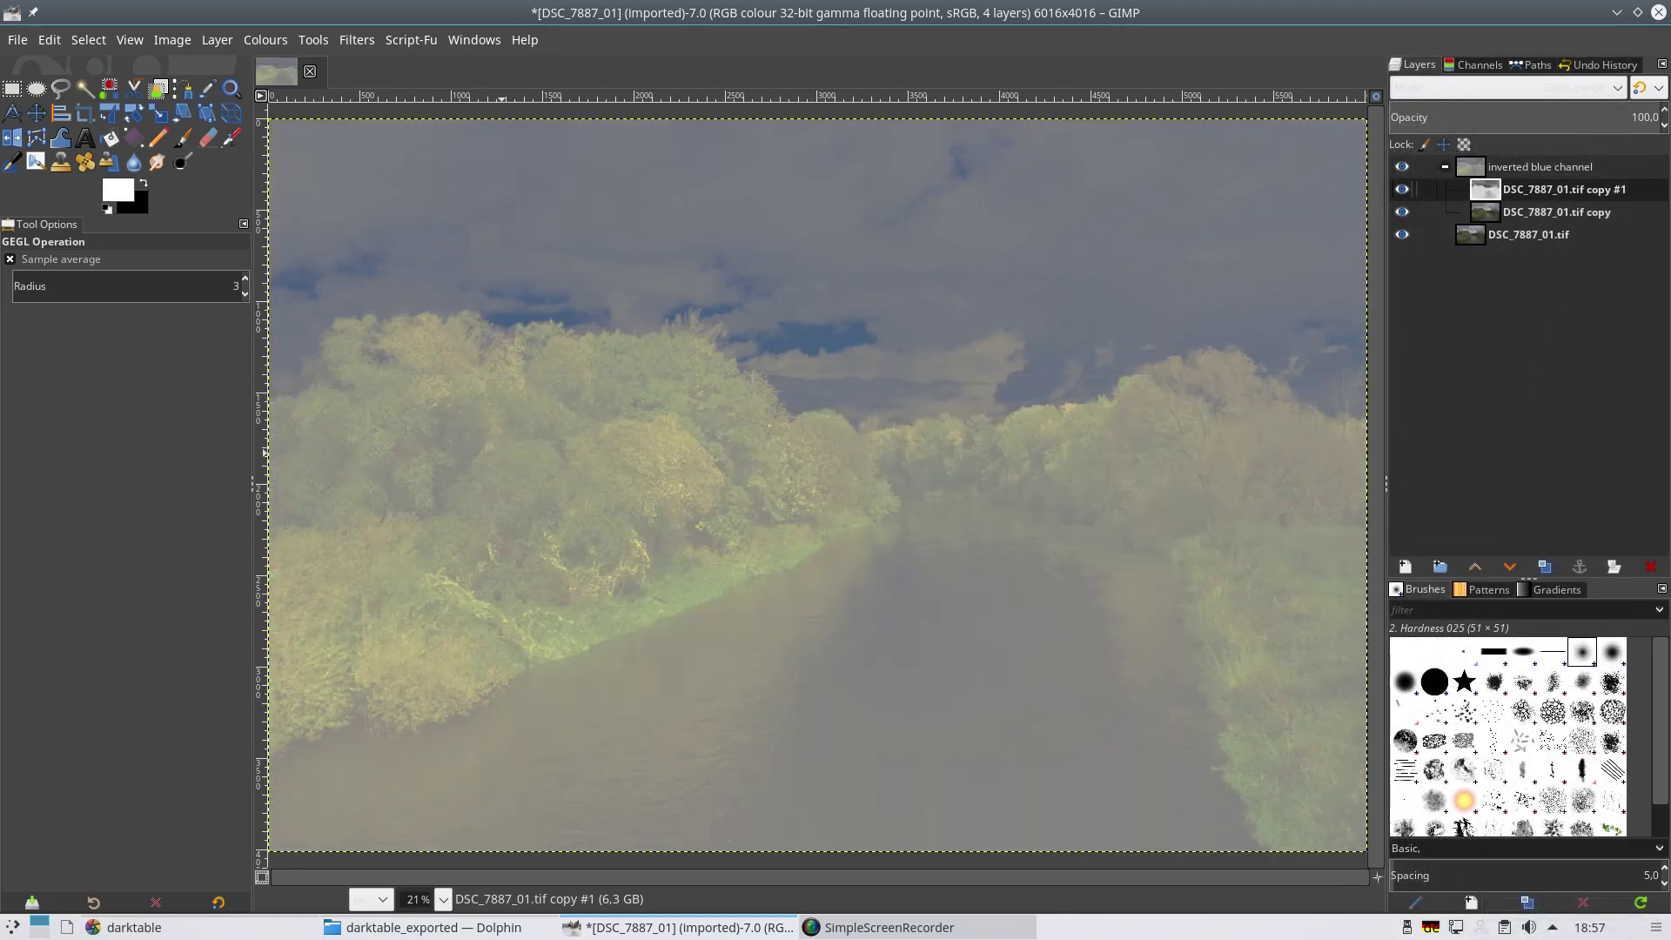
right_click(1488, 189)
left_click(1392, 358)
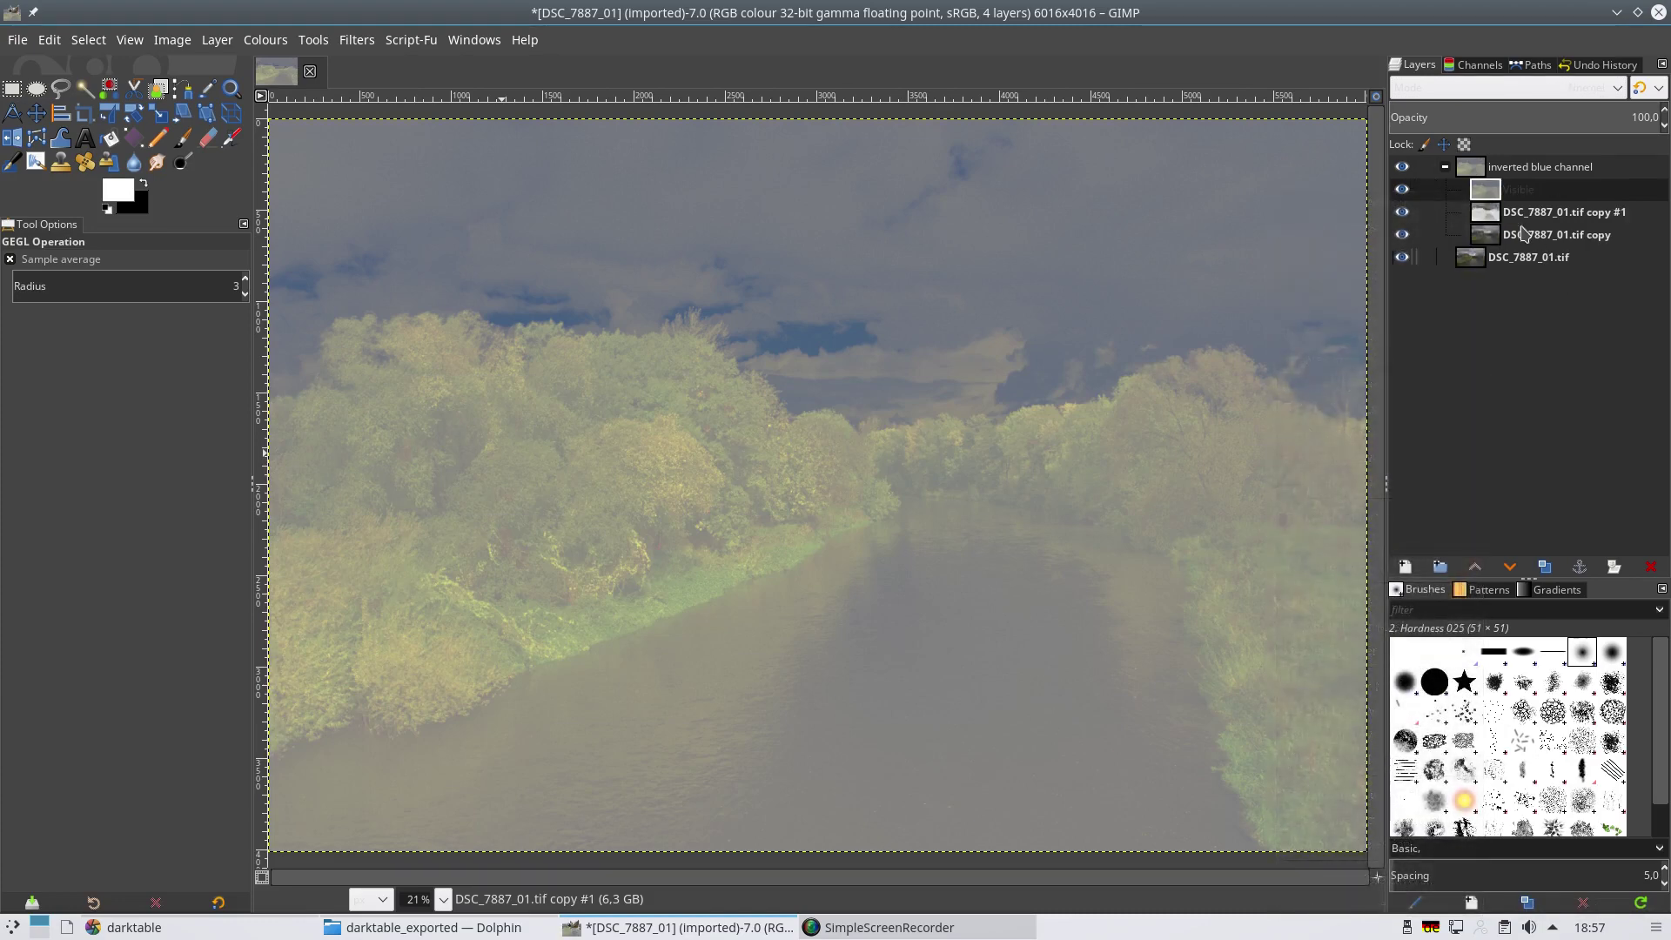
right_click(1493, 211)
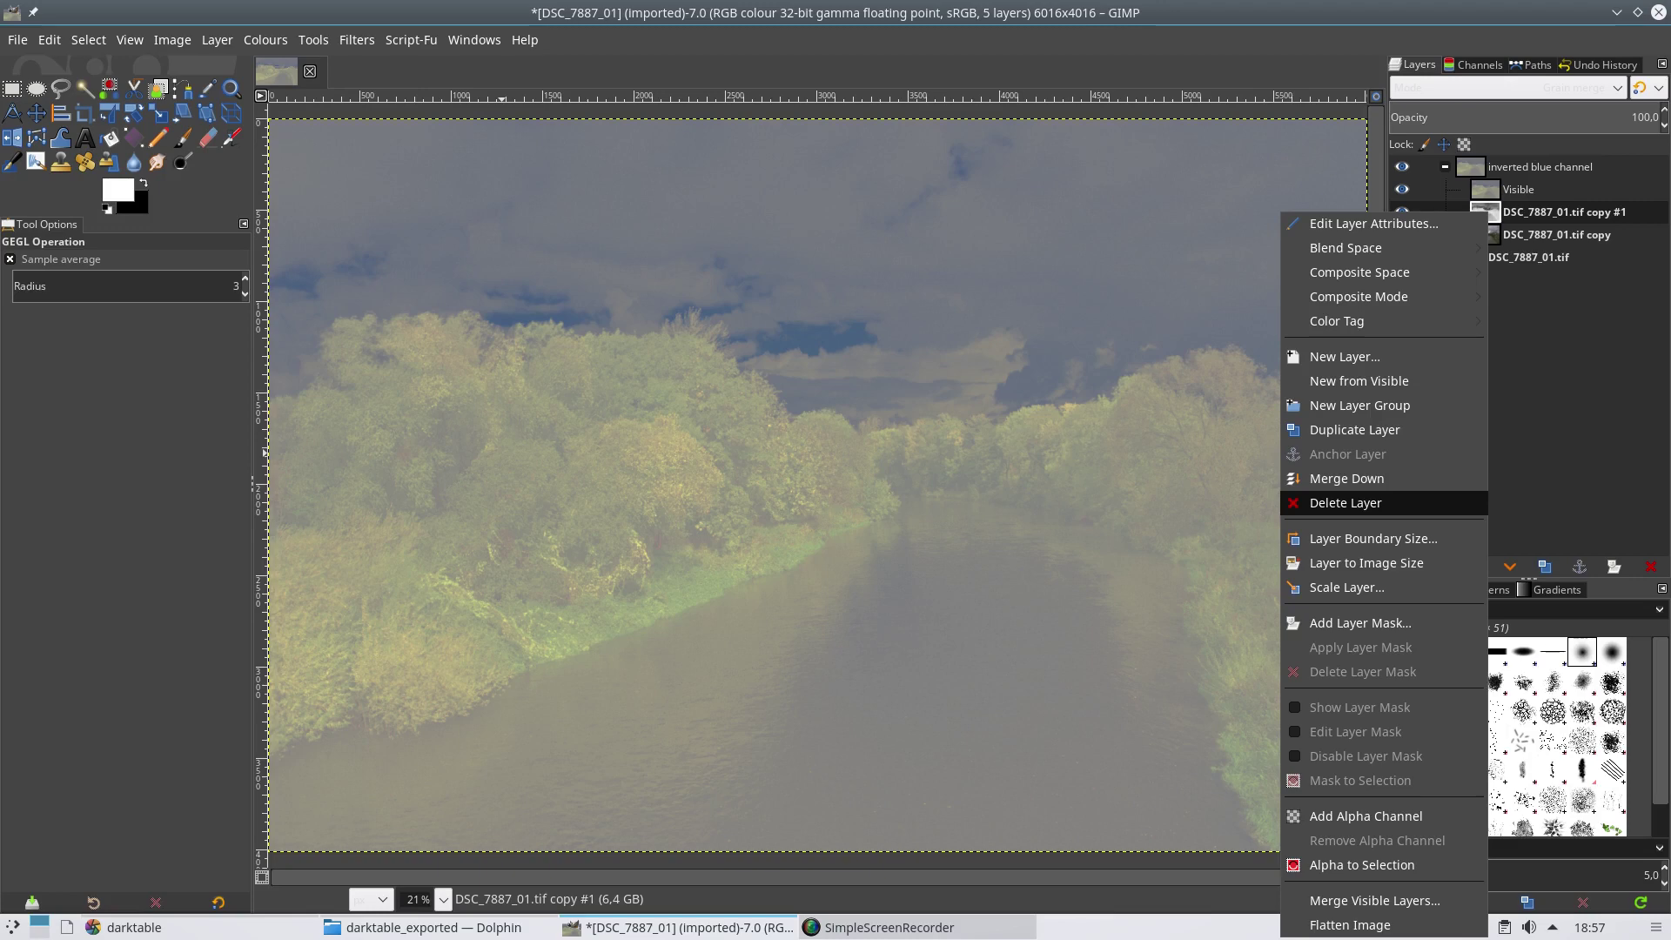
key("Escape")
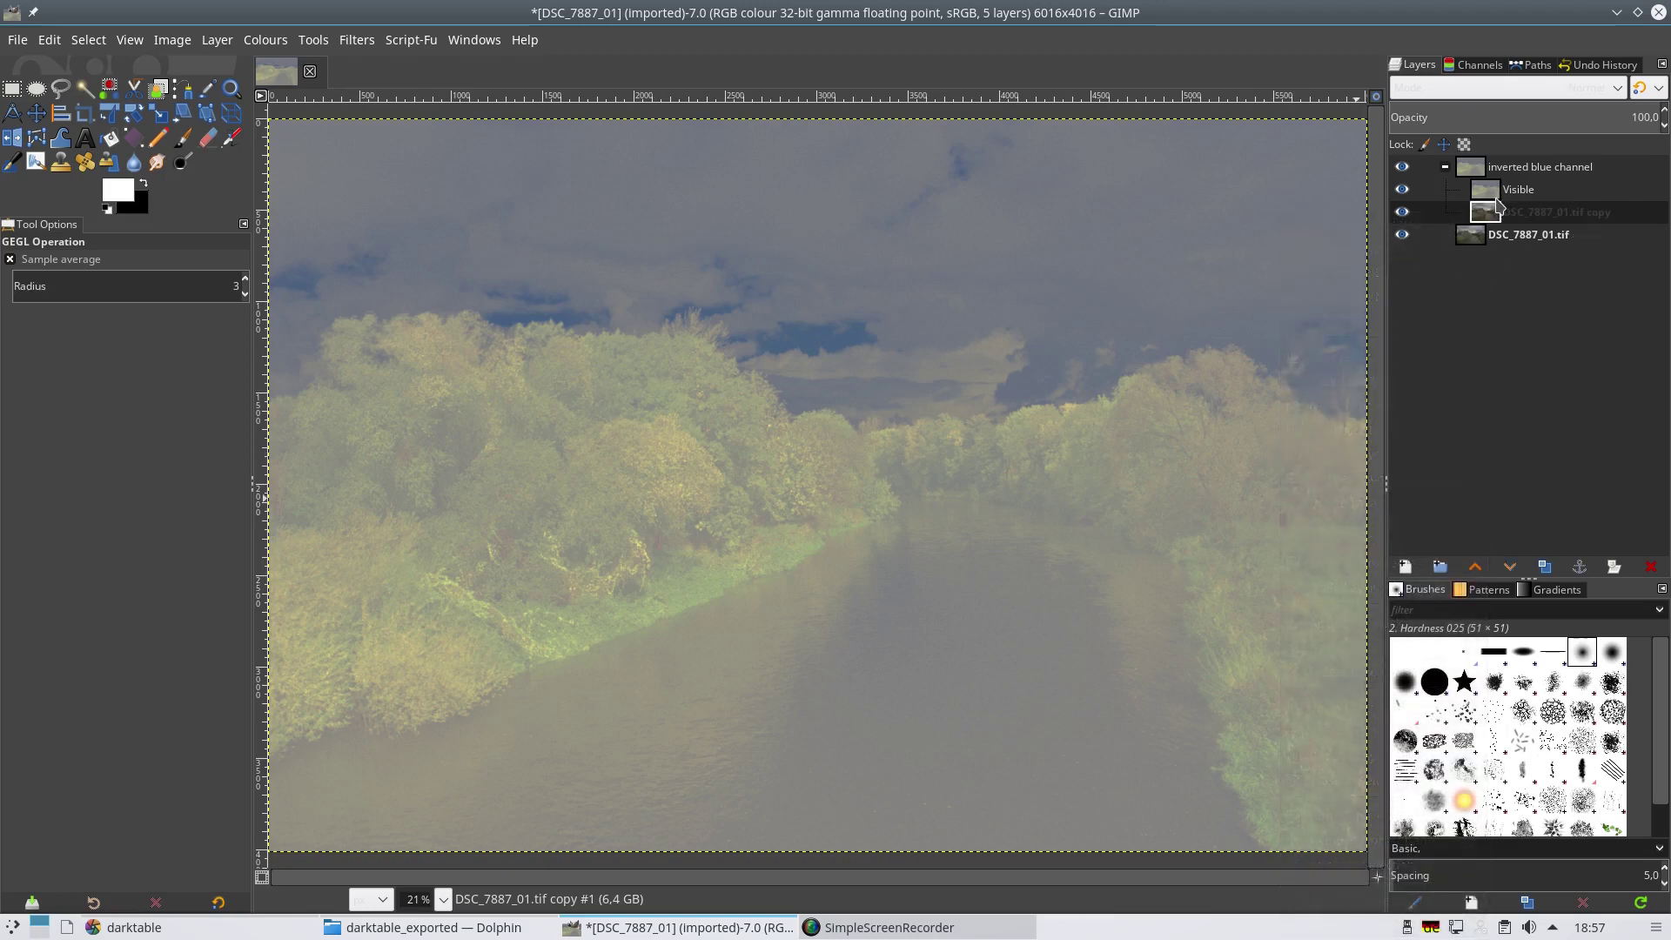
Set the Visible layer's blend mode to Grain merge.
left_click(1494, 199)
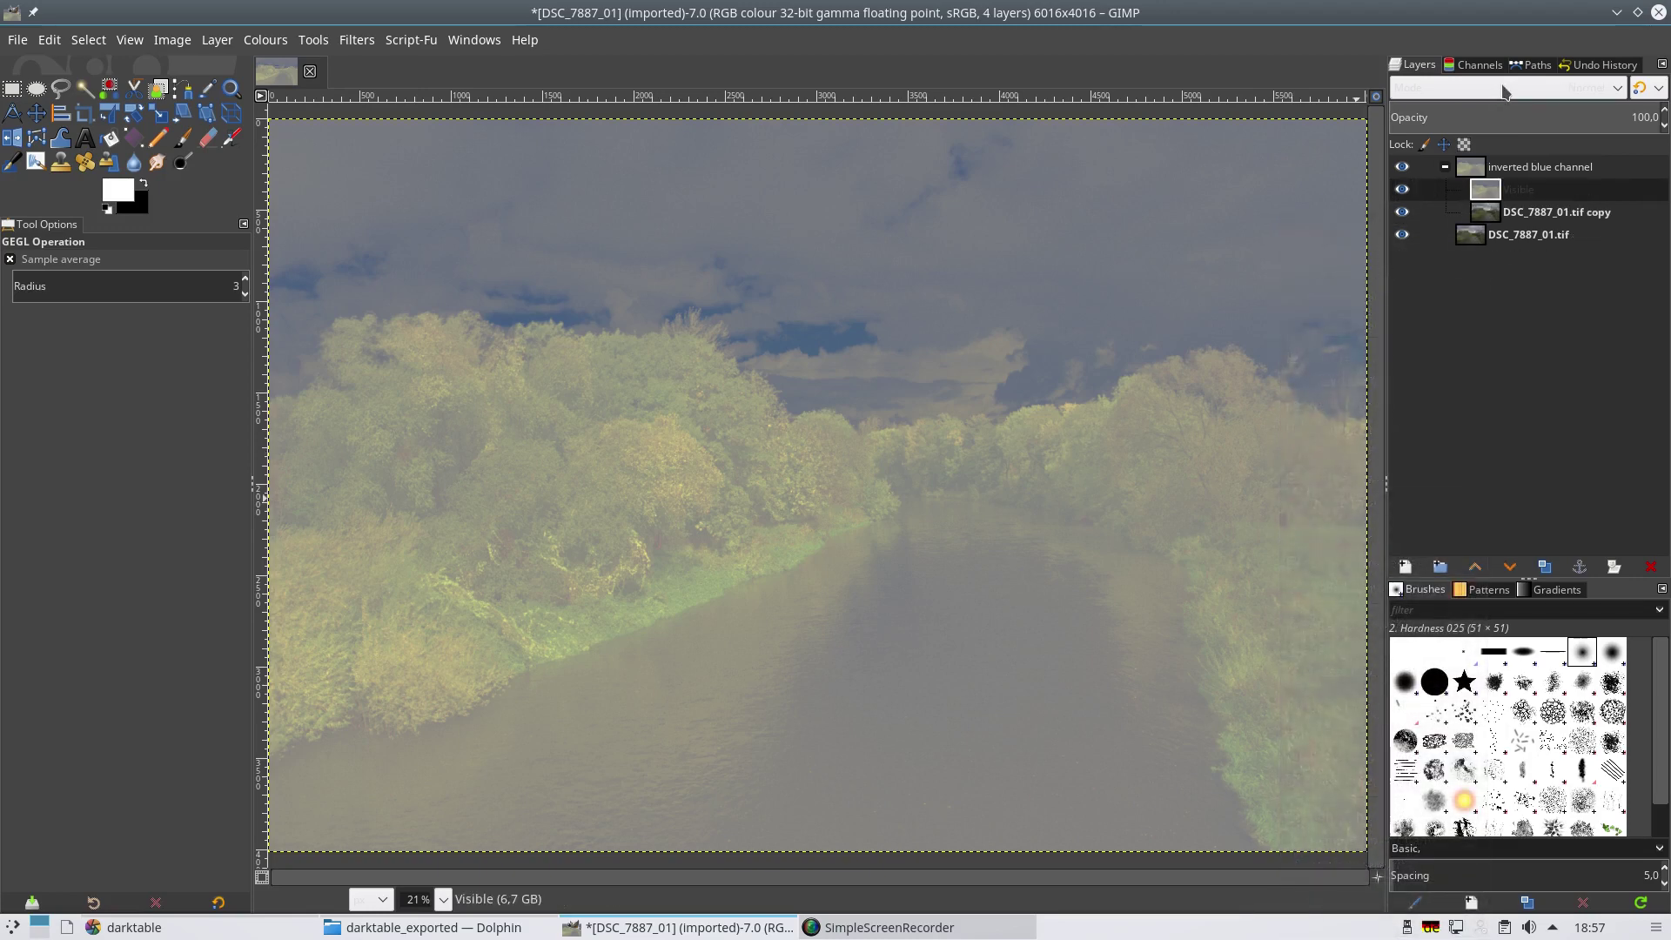
left_click(1506, 88)
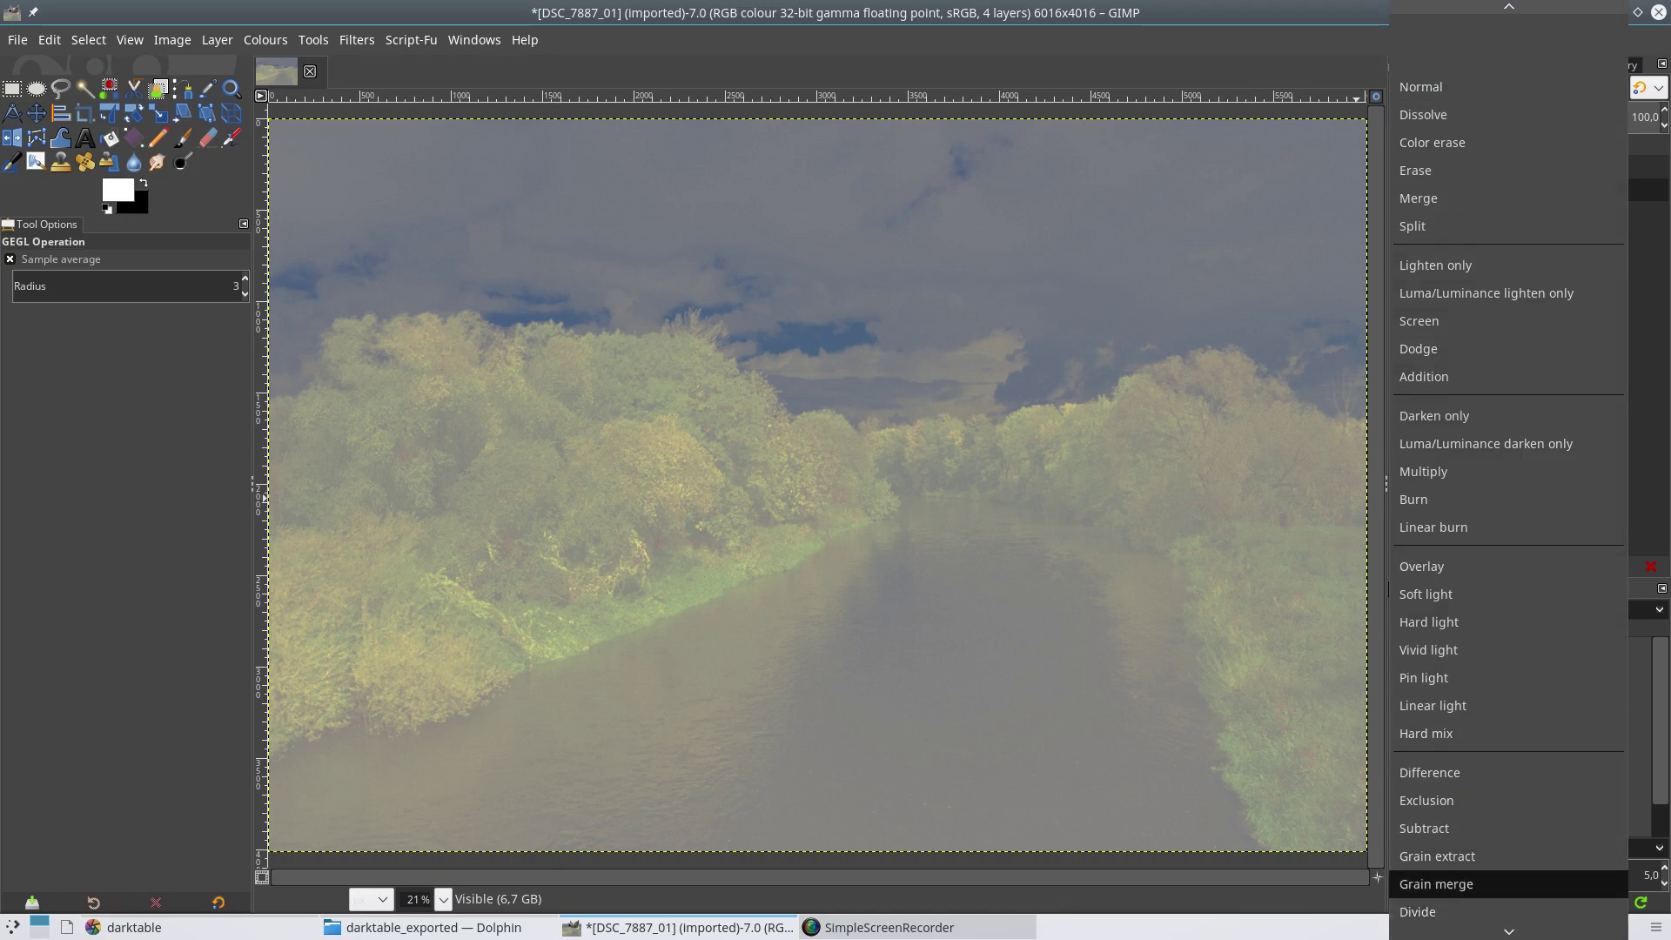
left_click(1480, 881)
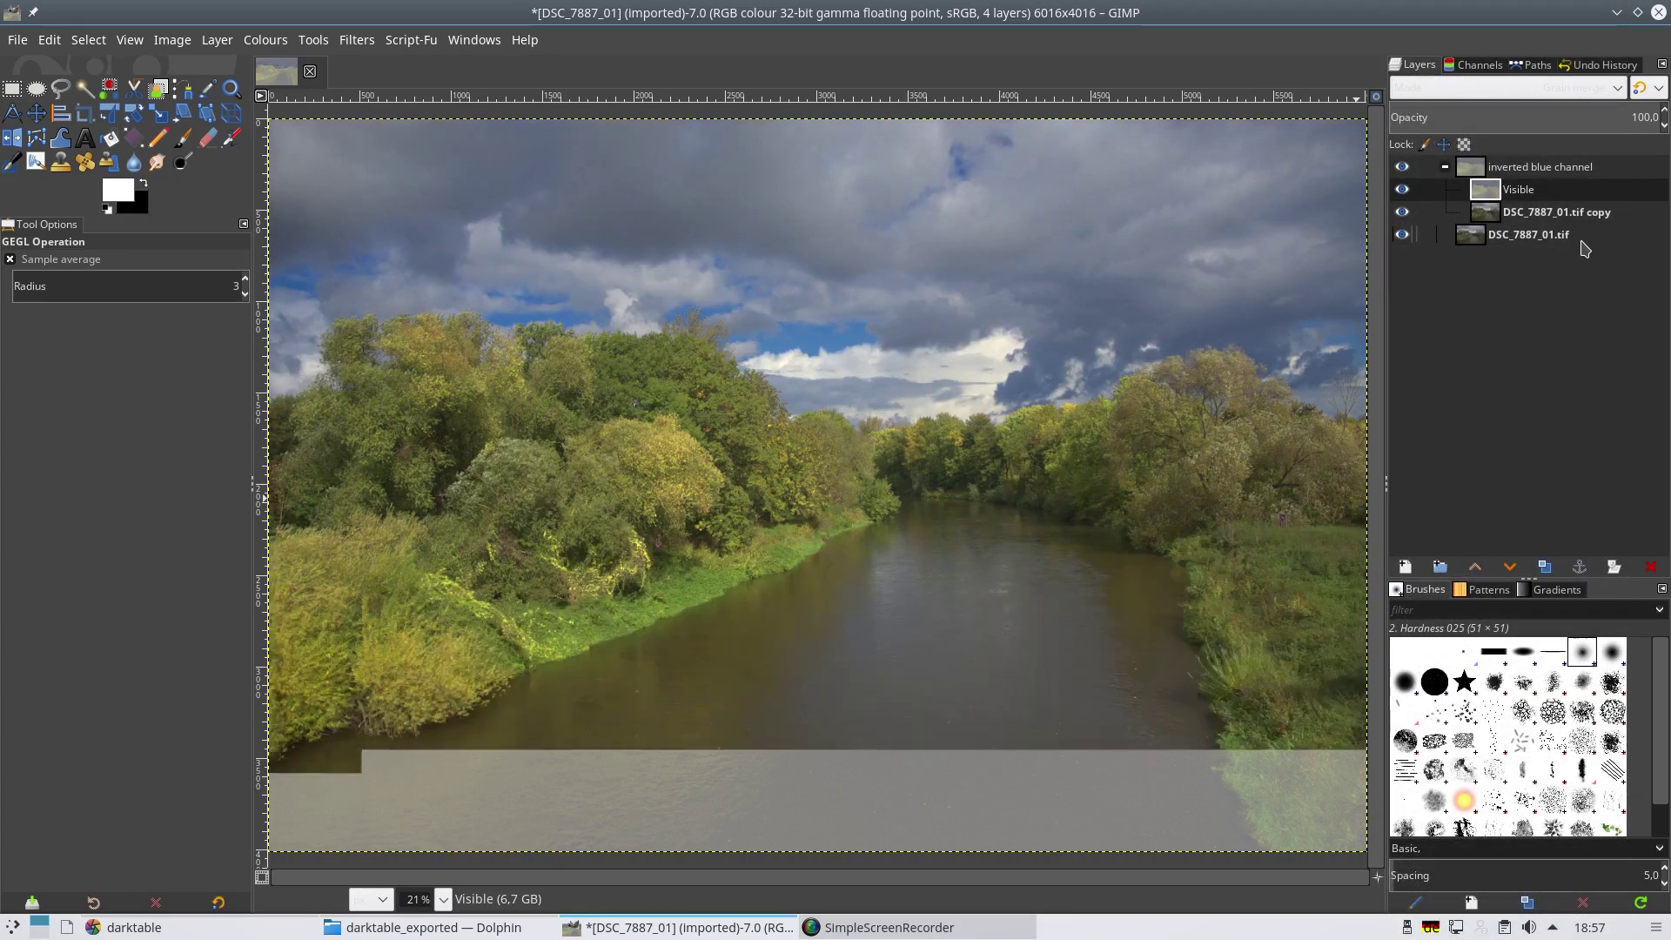
right_click(1490, 195)
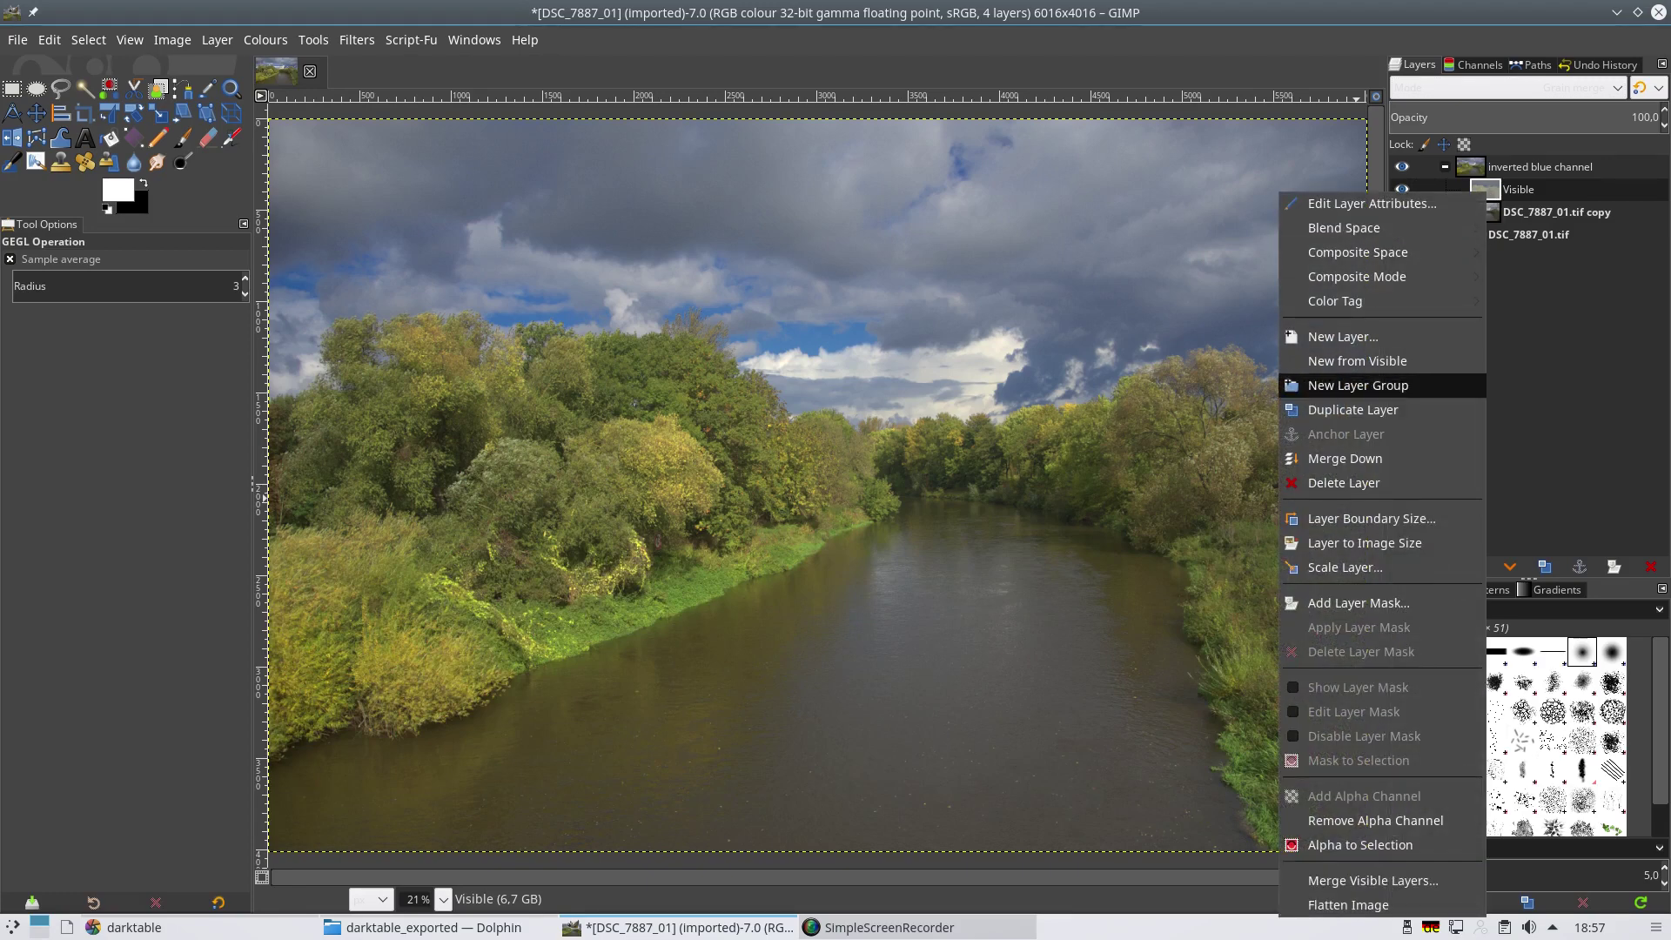
Duplicate the Visible layer at 72.8 opacity and collapse the inverted blue channel group.
left_click(1353, 409)
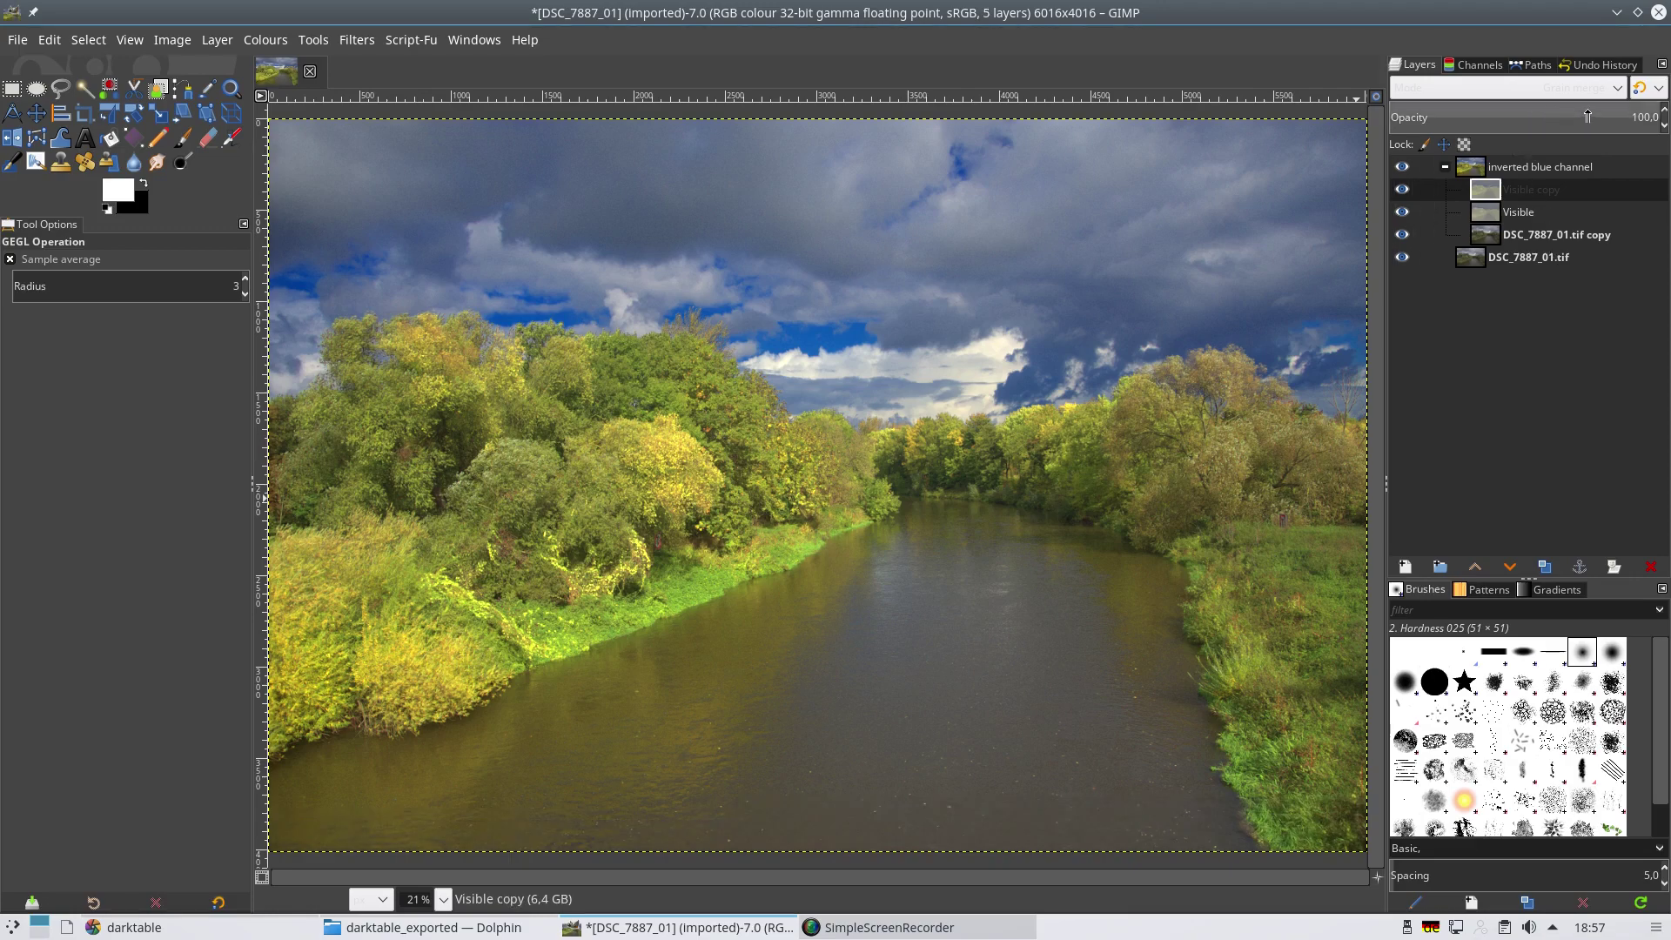
left_click(1588, 116)
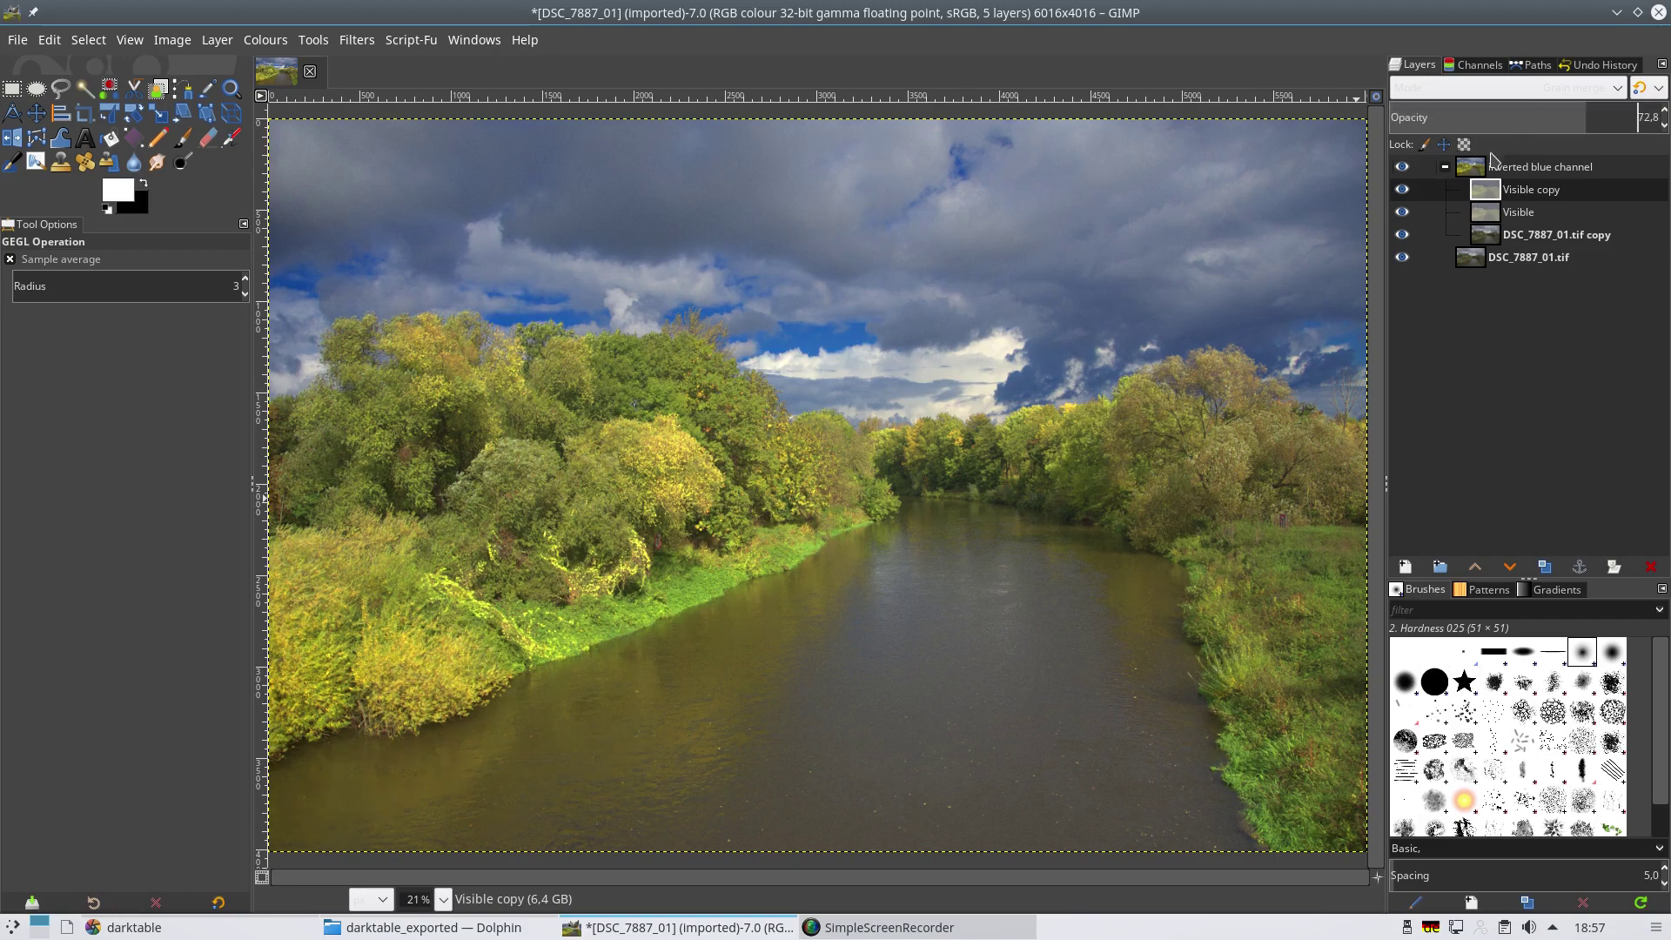
left_click(1445, 168)
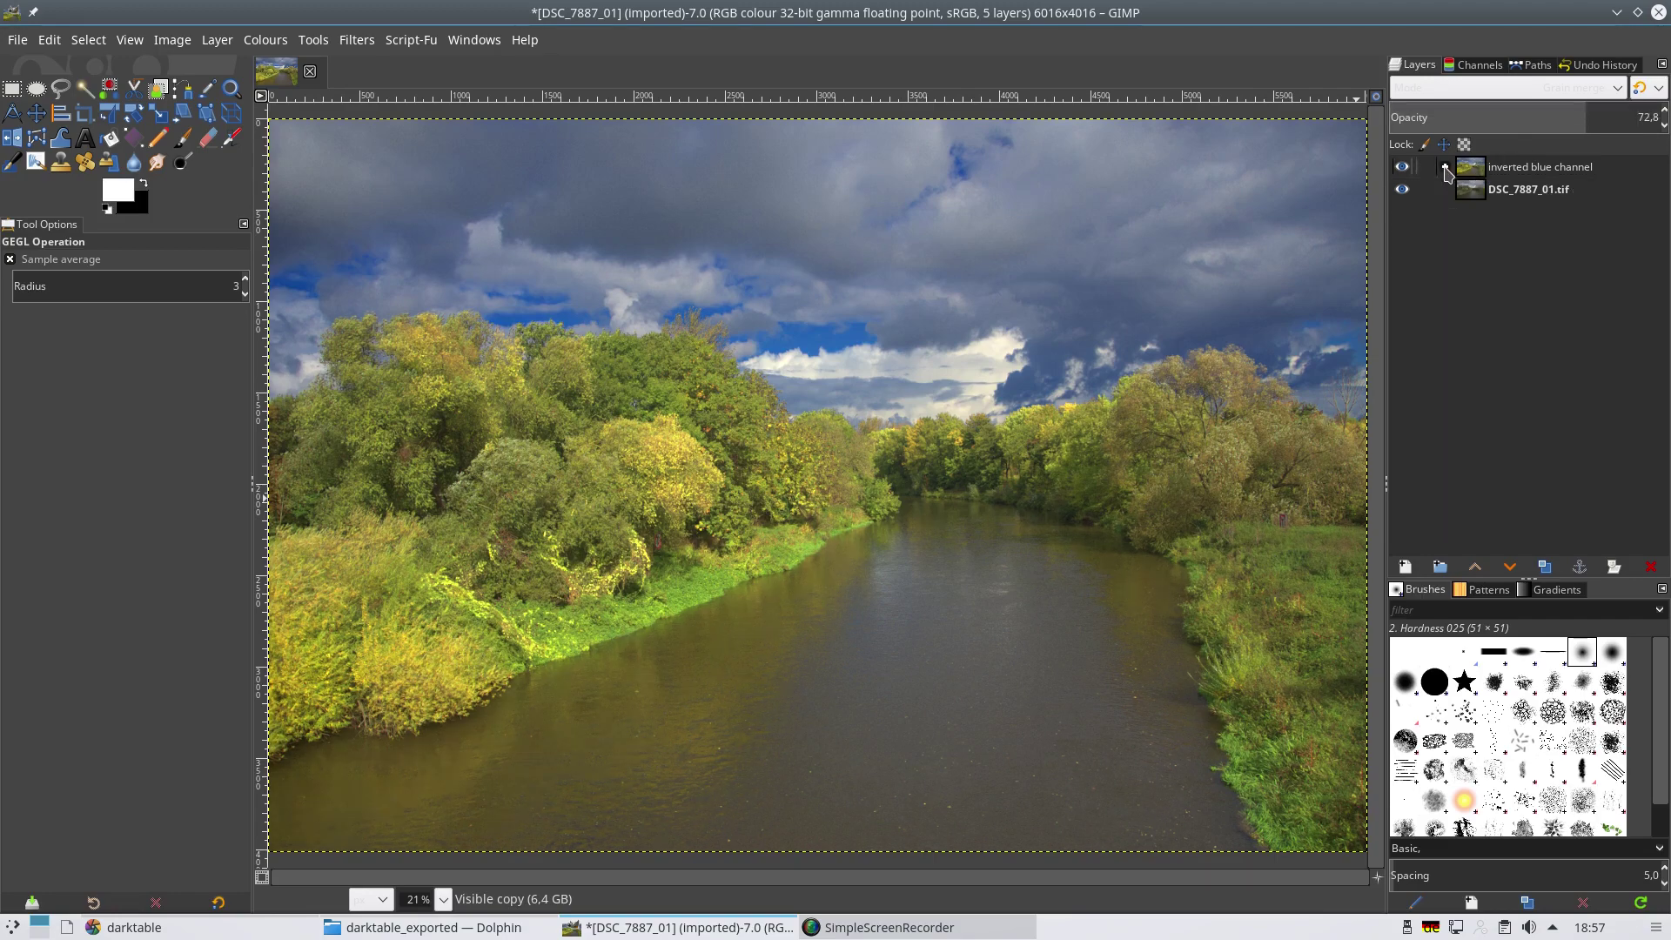
Toggle the group's visibility off and on twice to compare with the original photo.
left_click(1403, 168)
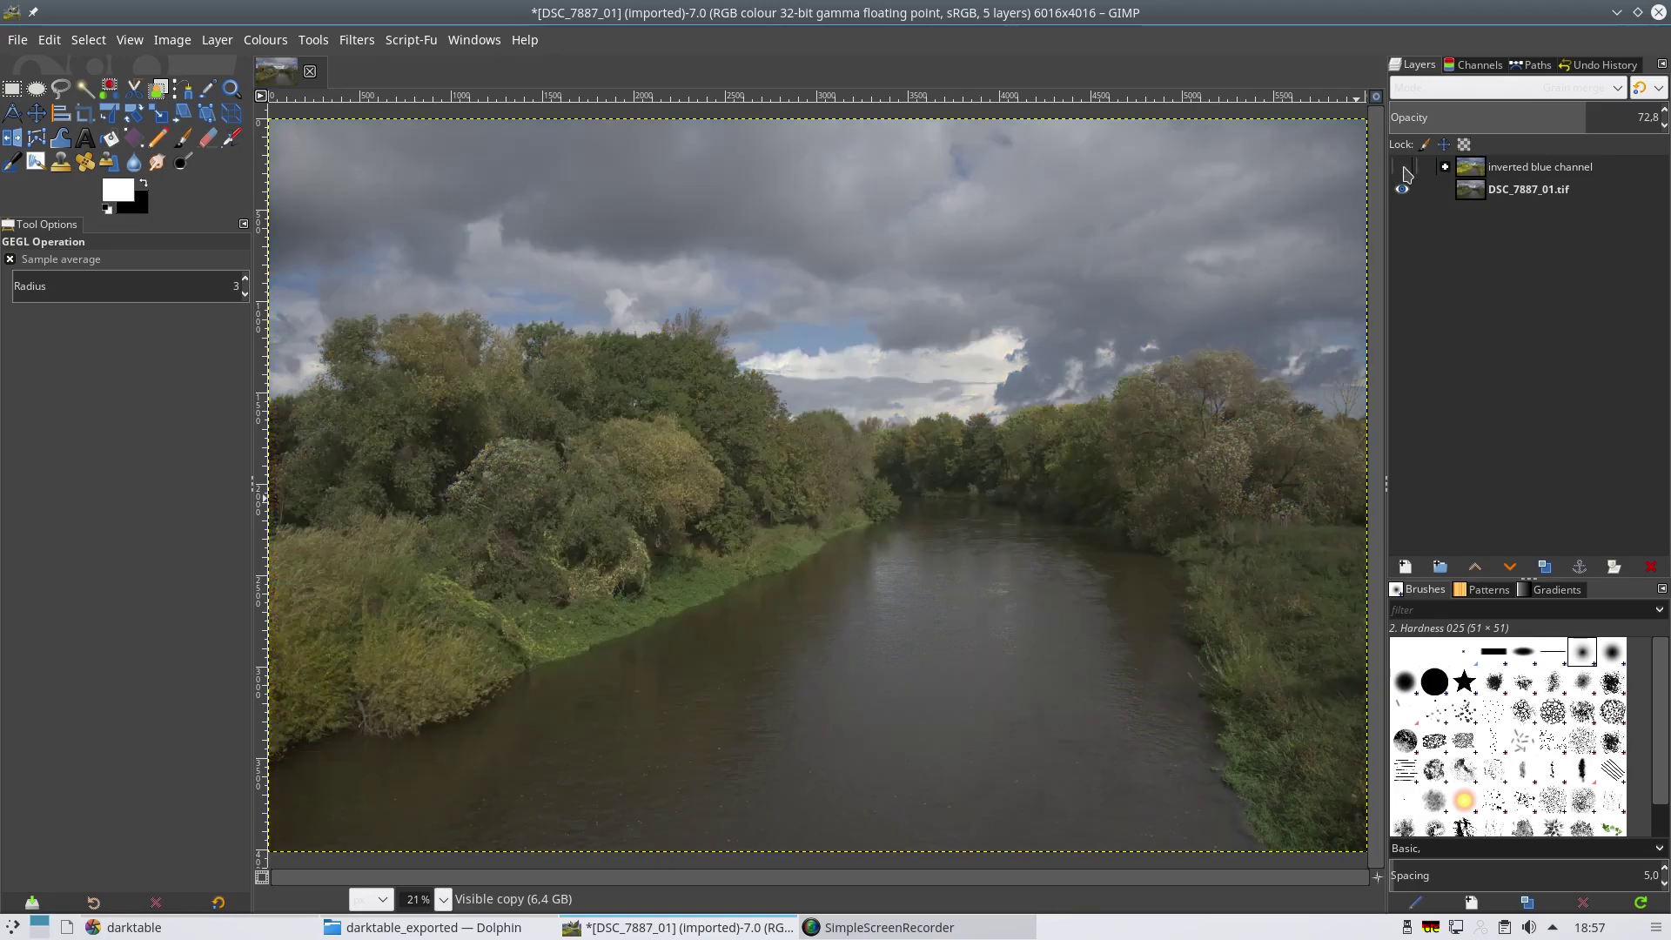
left_click(1403, 168)
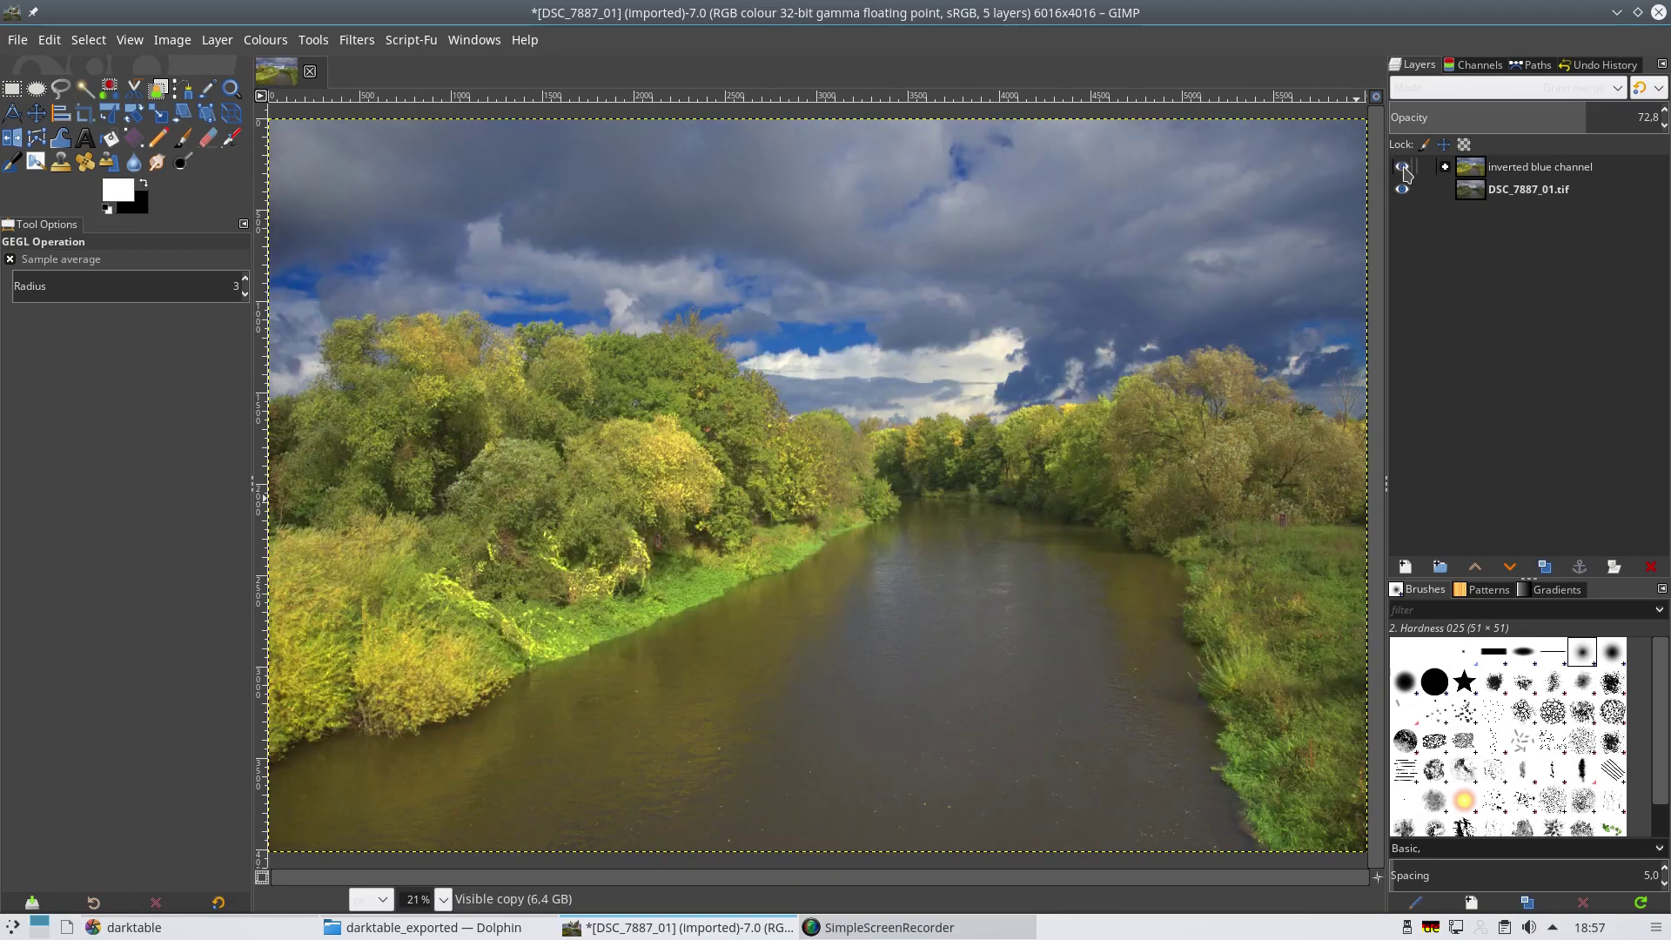
left_click(1404, 167)
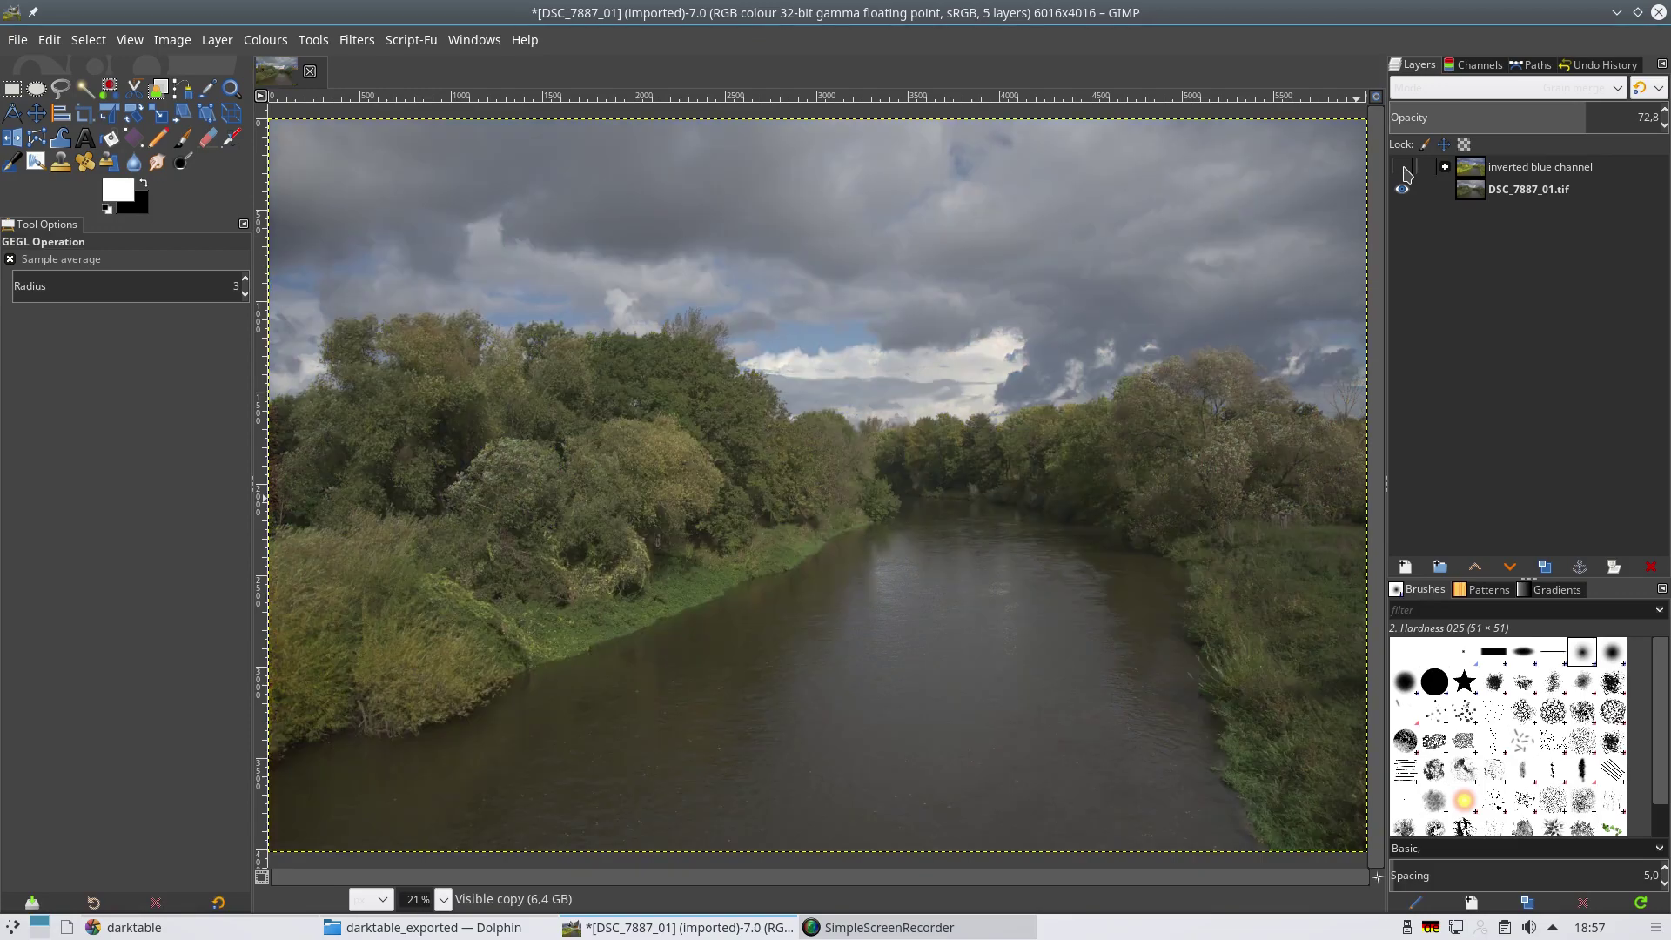
left_click(1405, 169)
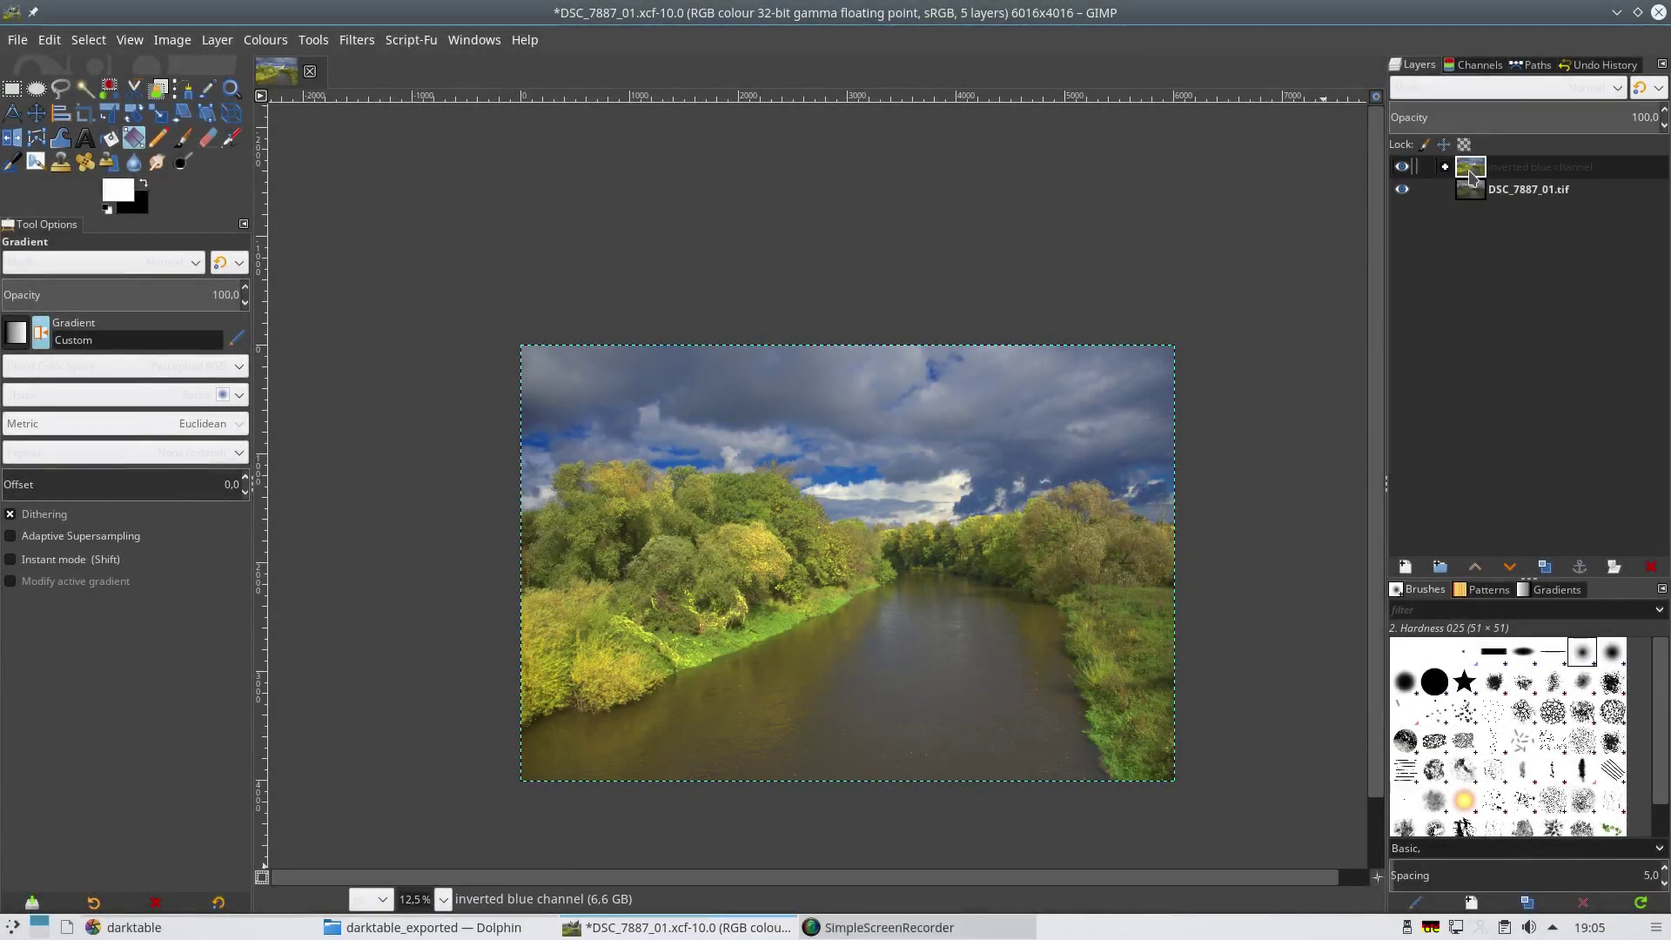
Create Visible #1 from the group, move it to the top of the stack, and collapse the group.
right_click(1470, 173)
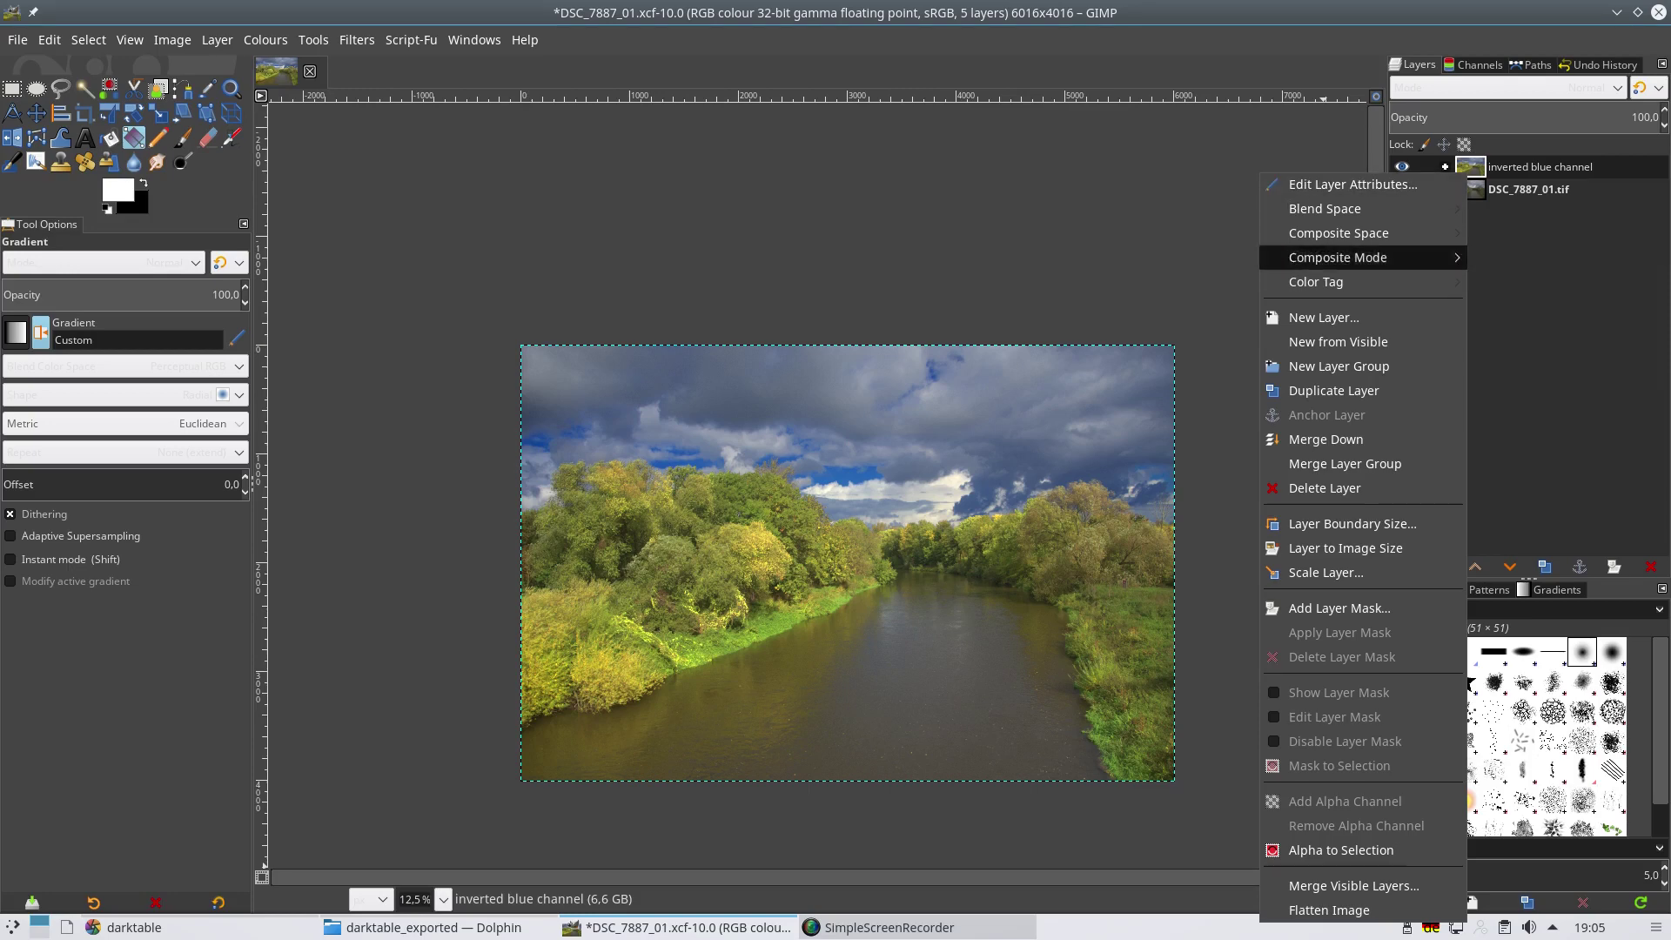
left_click(1338, 342)
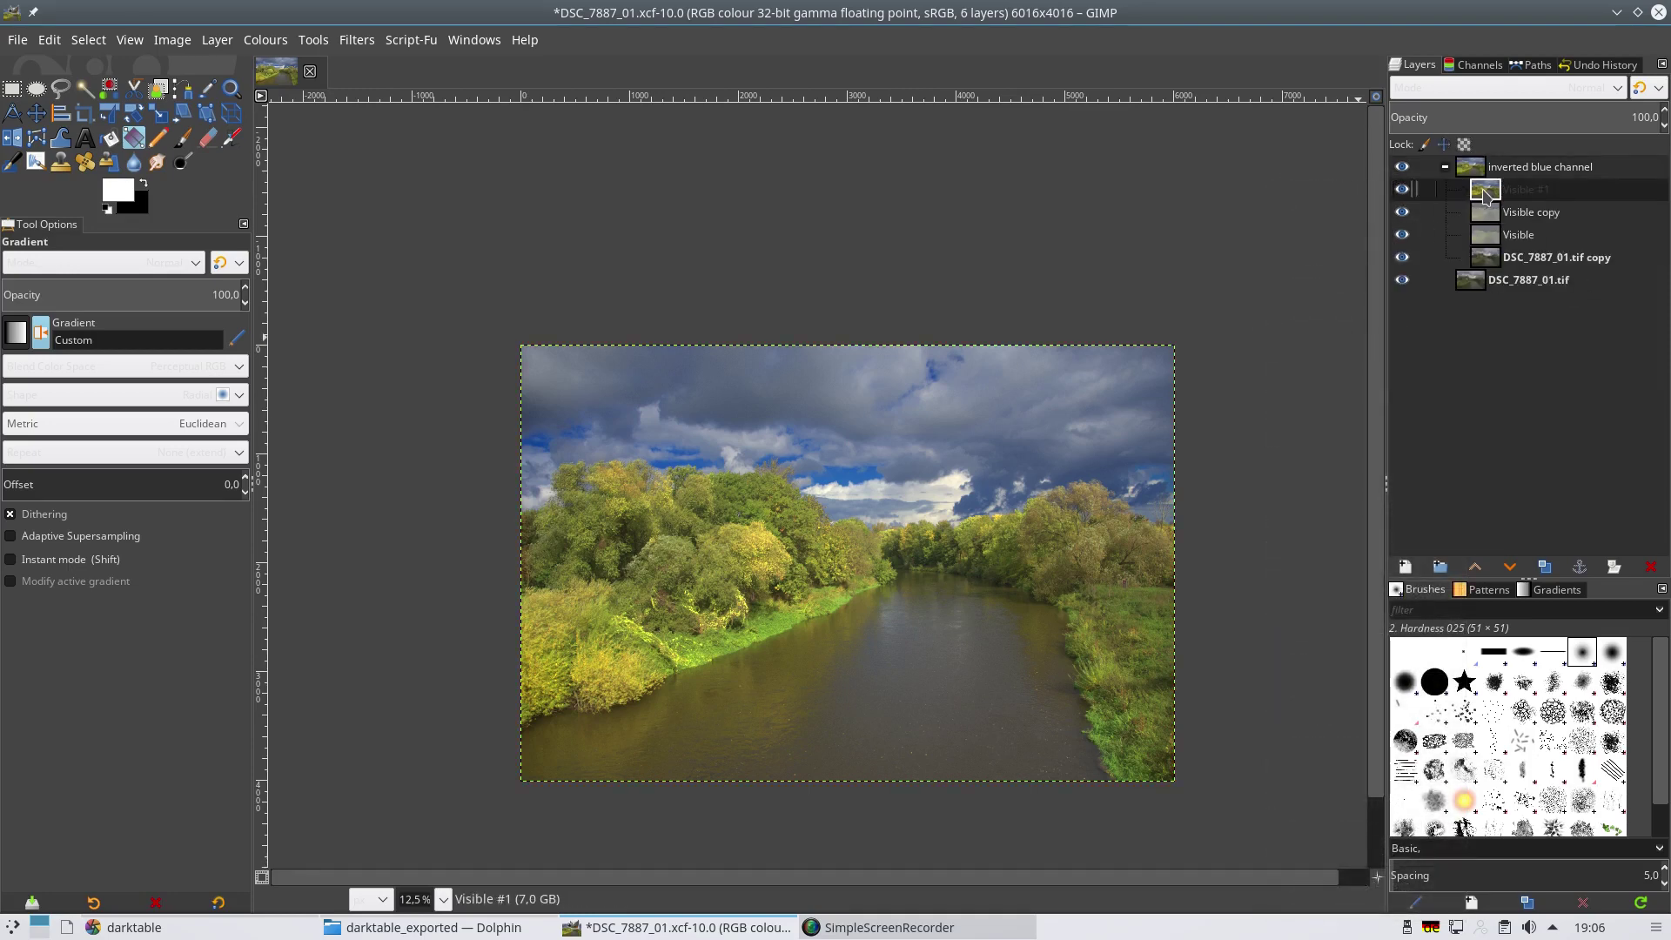
left_click_drag(1485, 195, 1542, 184)
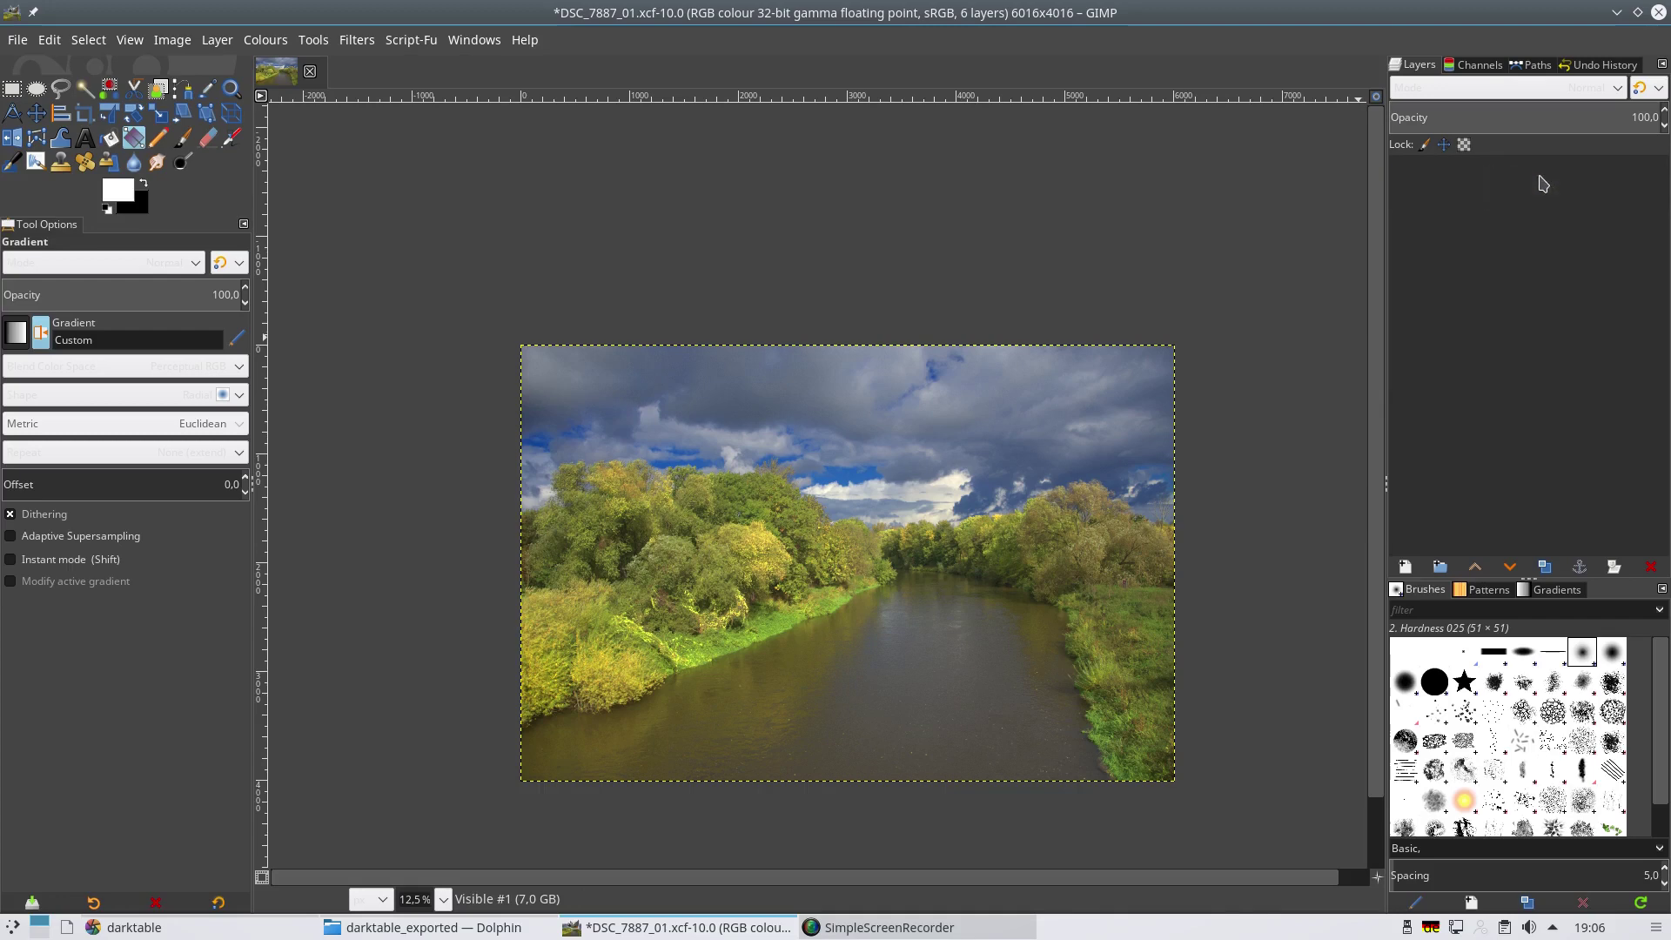
left_click(1444, 189)
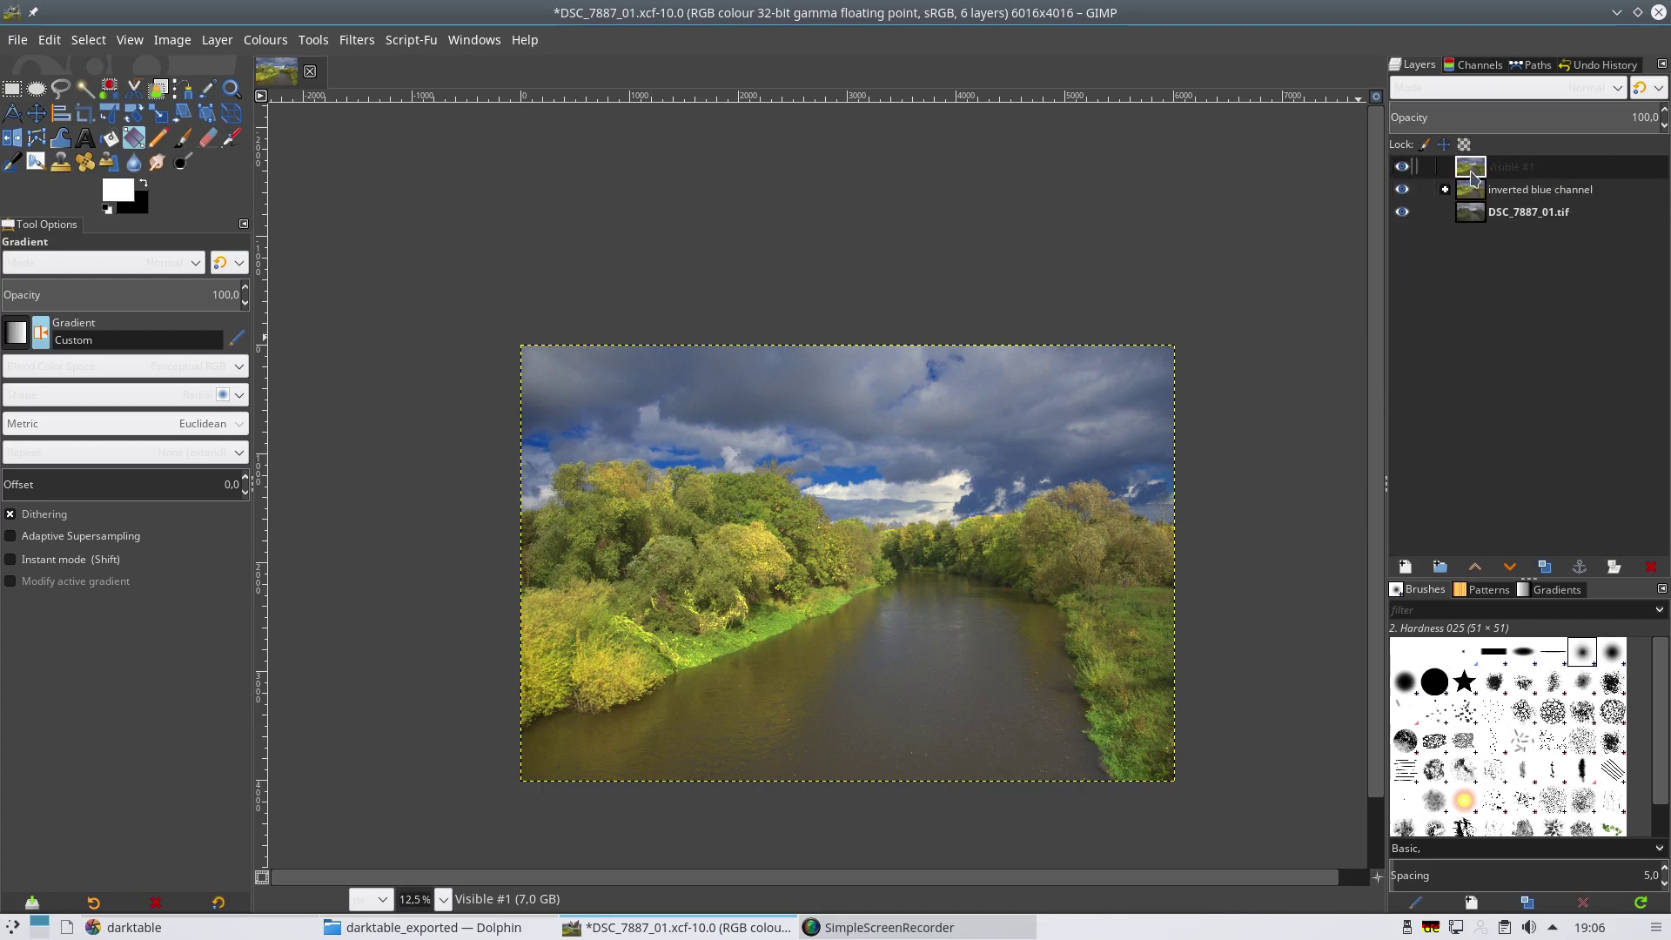
Add a layer group named 'vignette' and drag Visible #1 into it.
right_click(1471, 174)
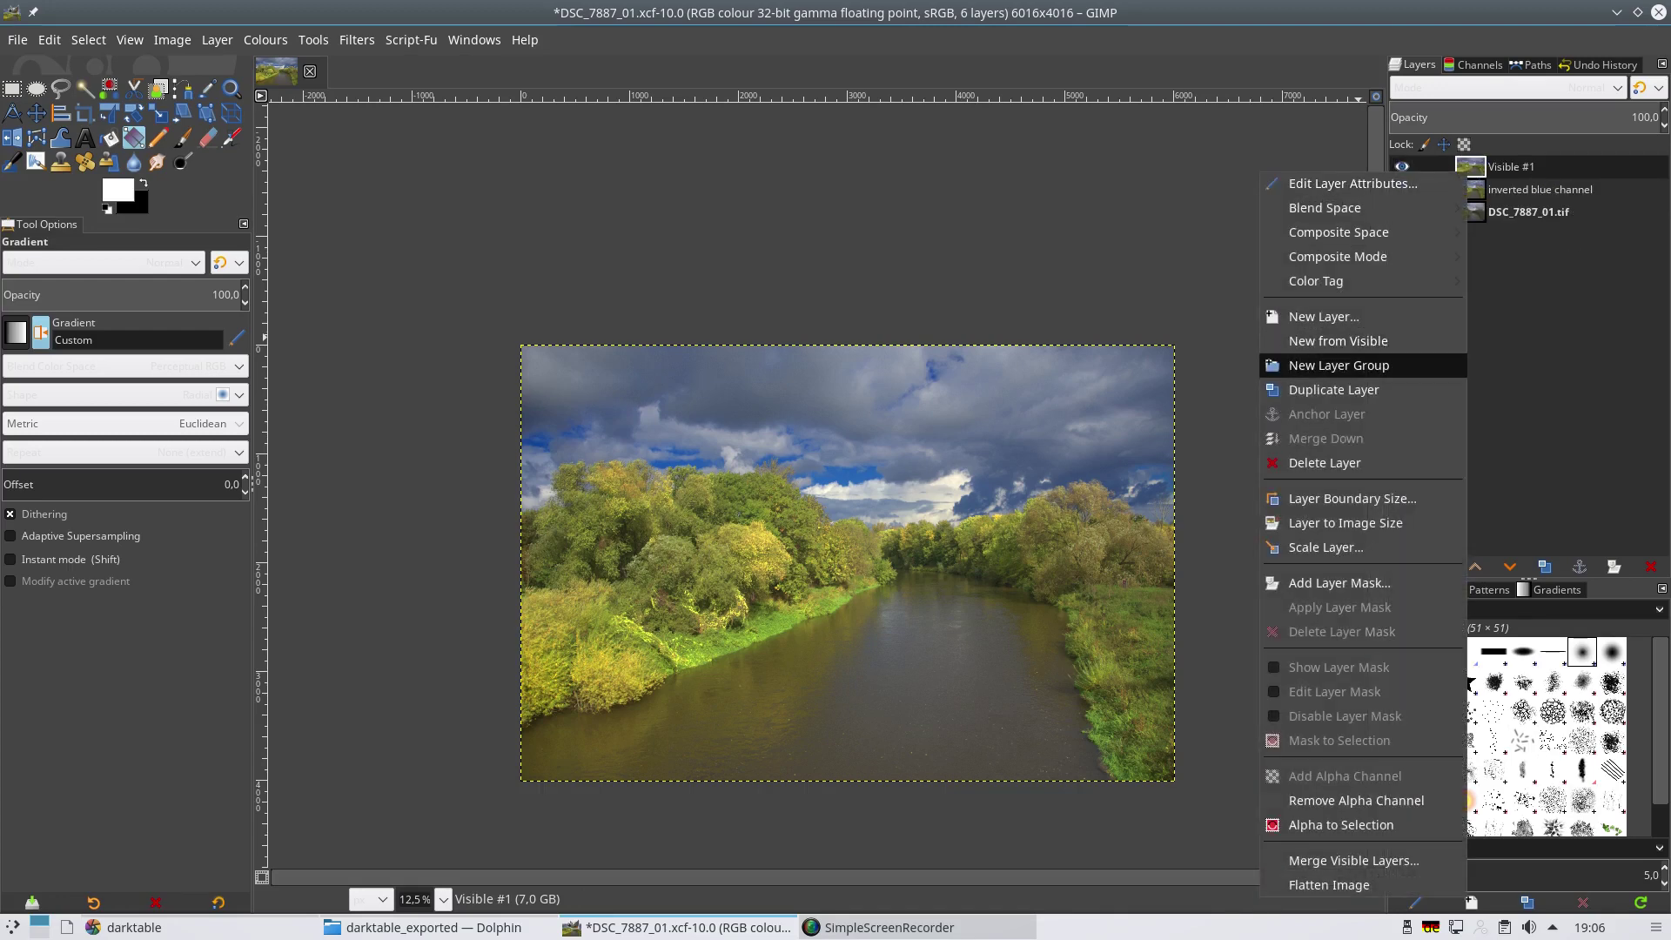
left_click(1340, 366)
double_click(1523, 170)
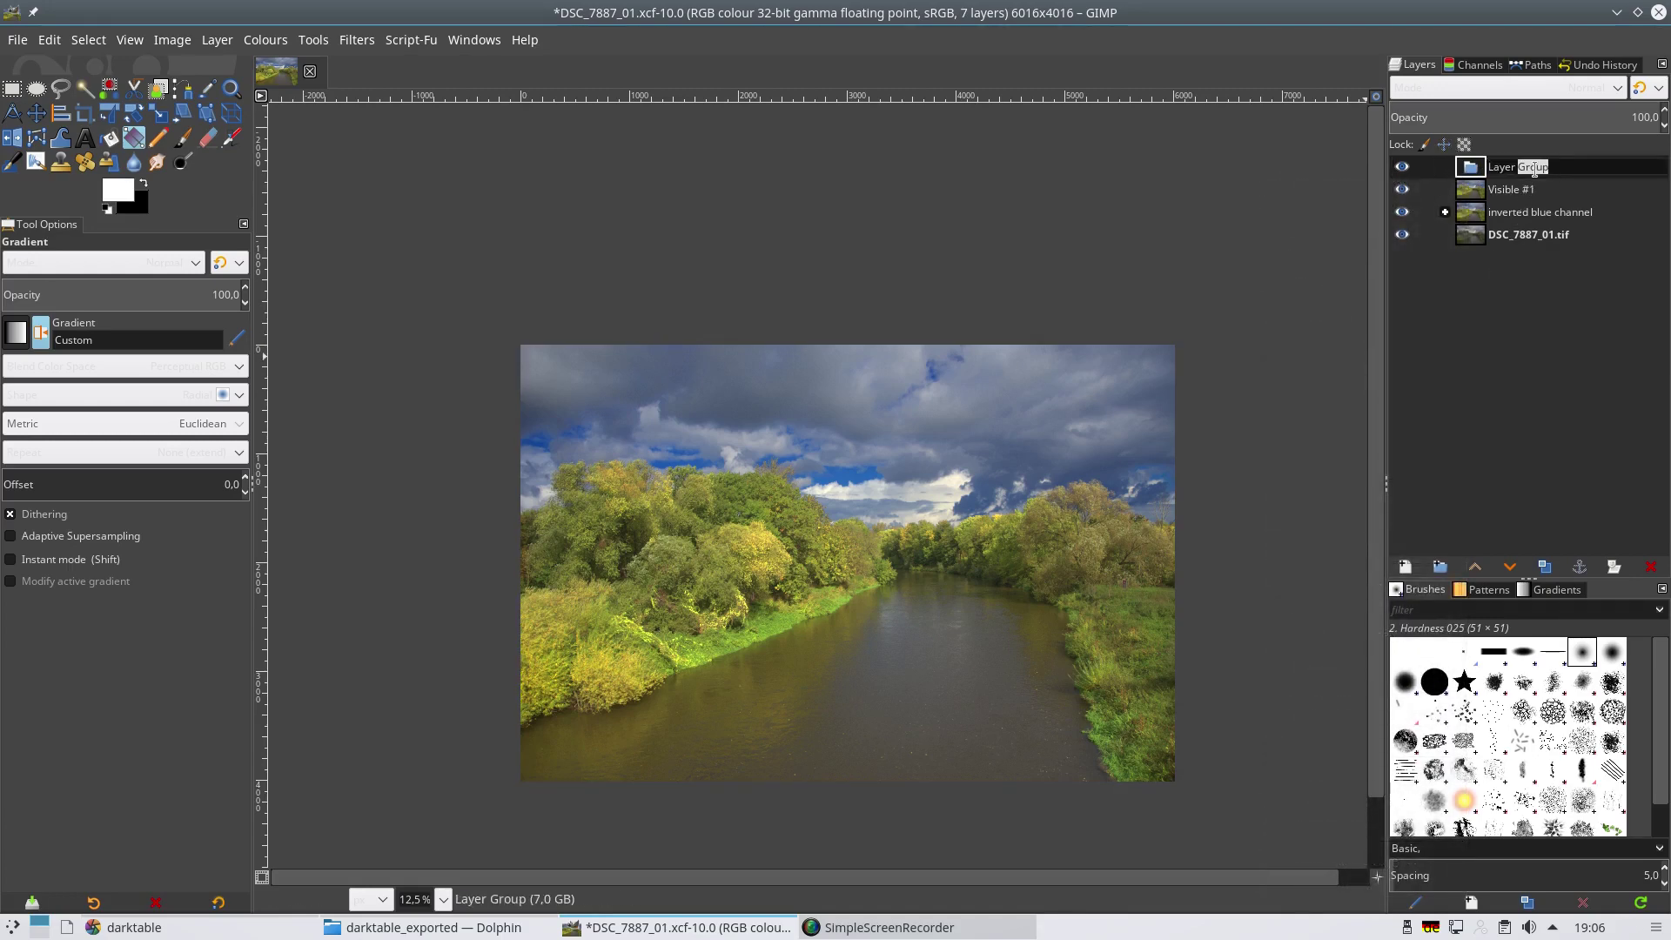
type("vignette")
key("Return")
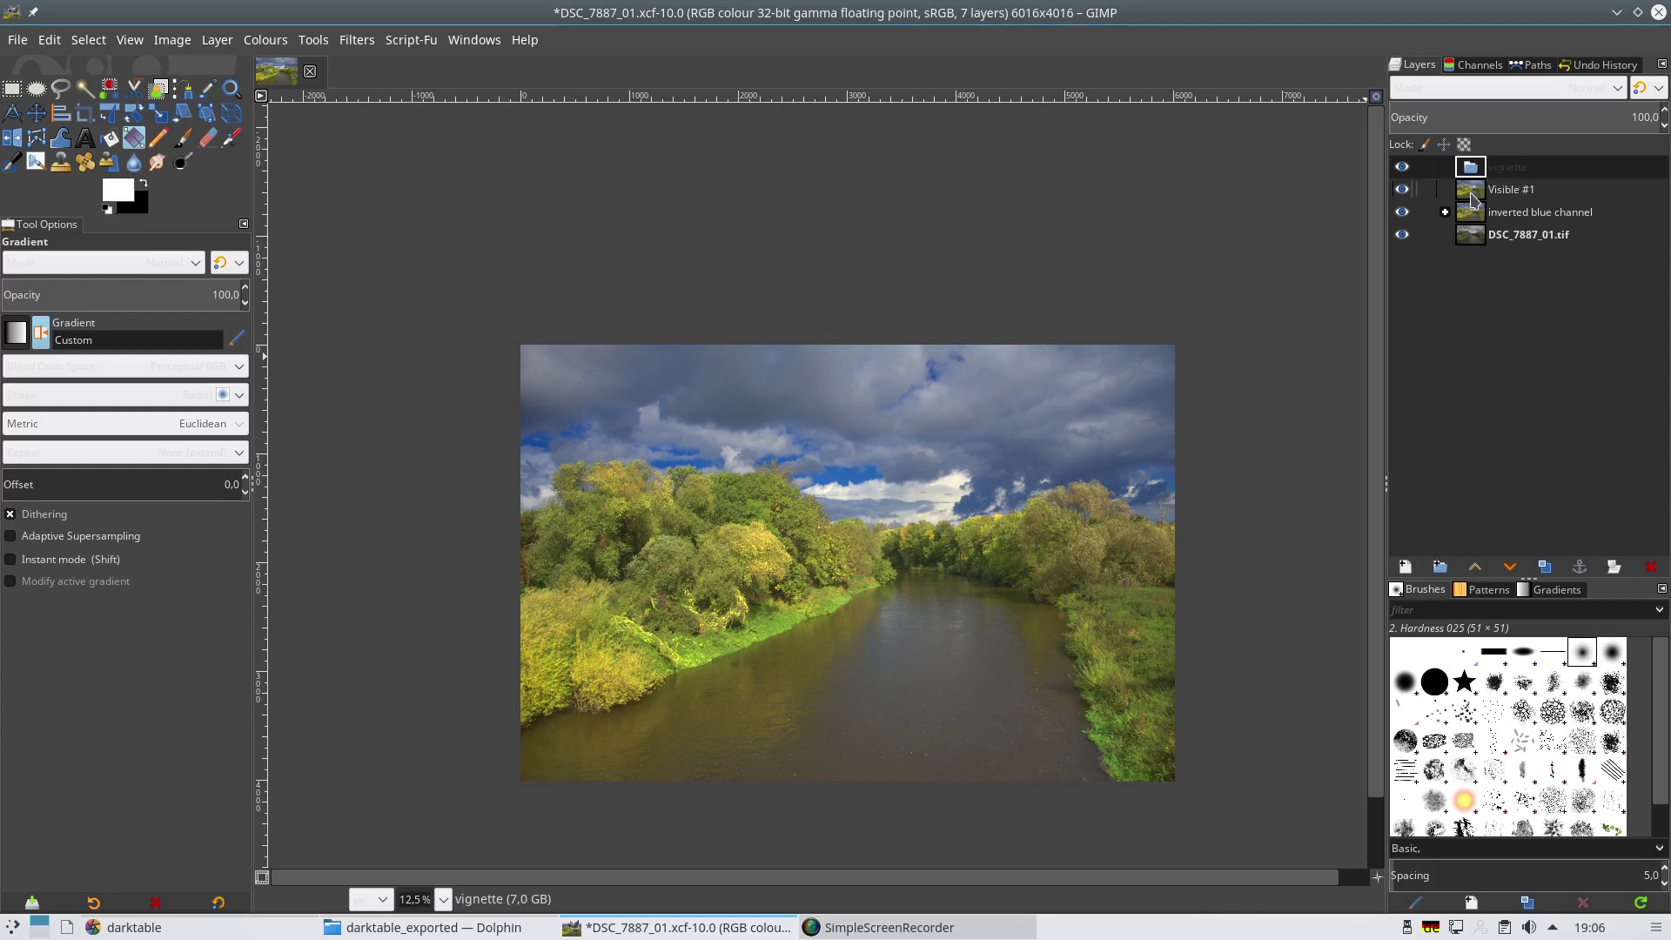
mouse_move(1475, 193)
left_mouse_down()
mouse_move(1475, 170)
mouse_move(1498, 171)
left_mouse_up()
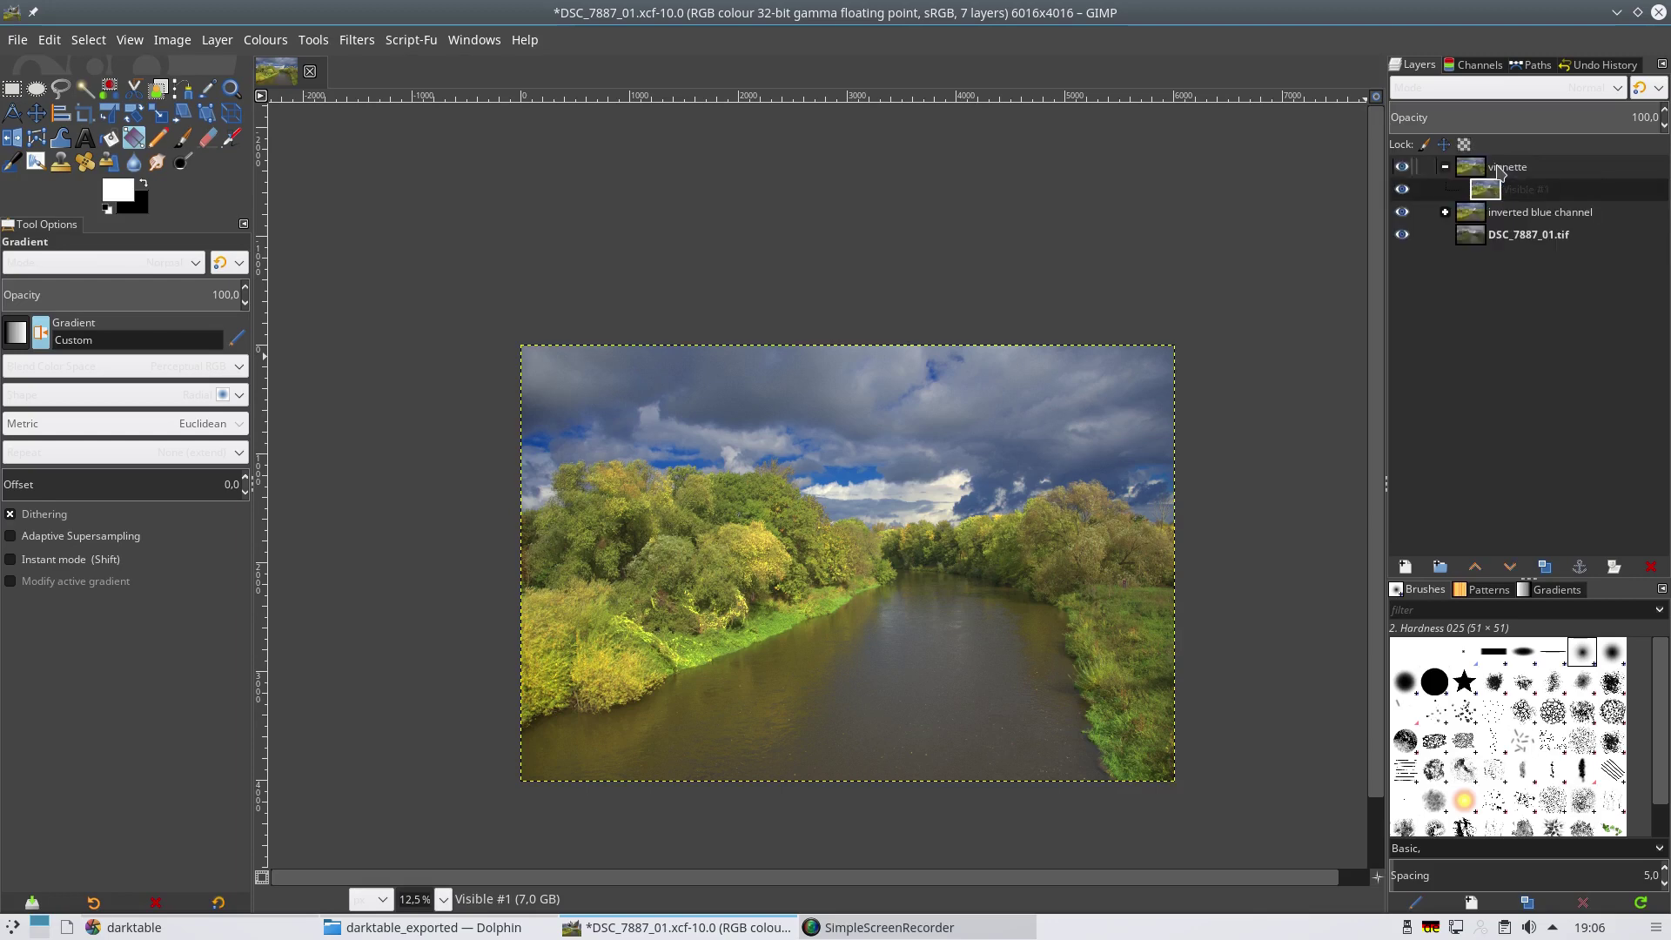
Add a new layer filled with the black background colour inside the vignette group.
right_click(1485, 193)
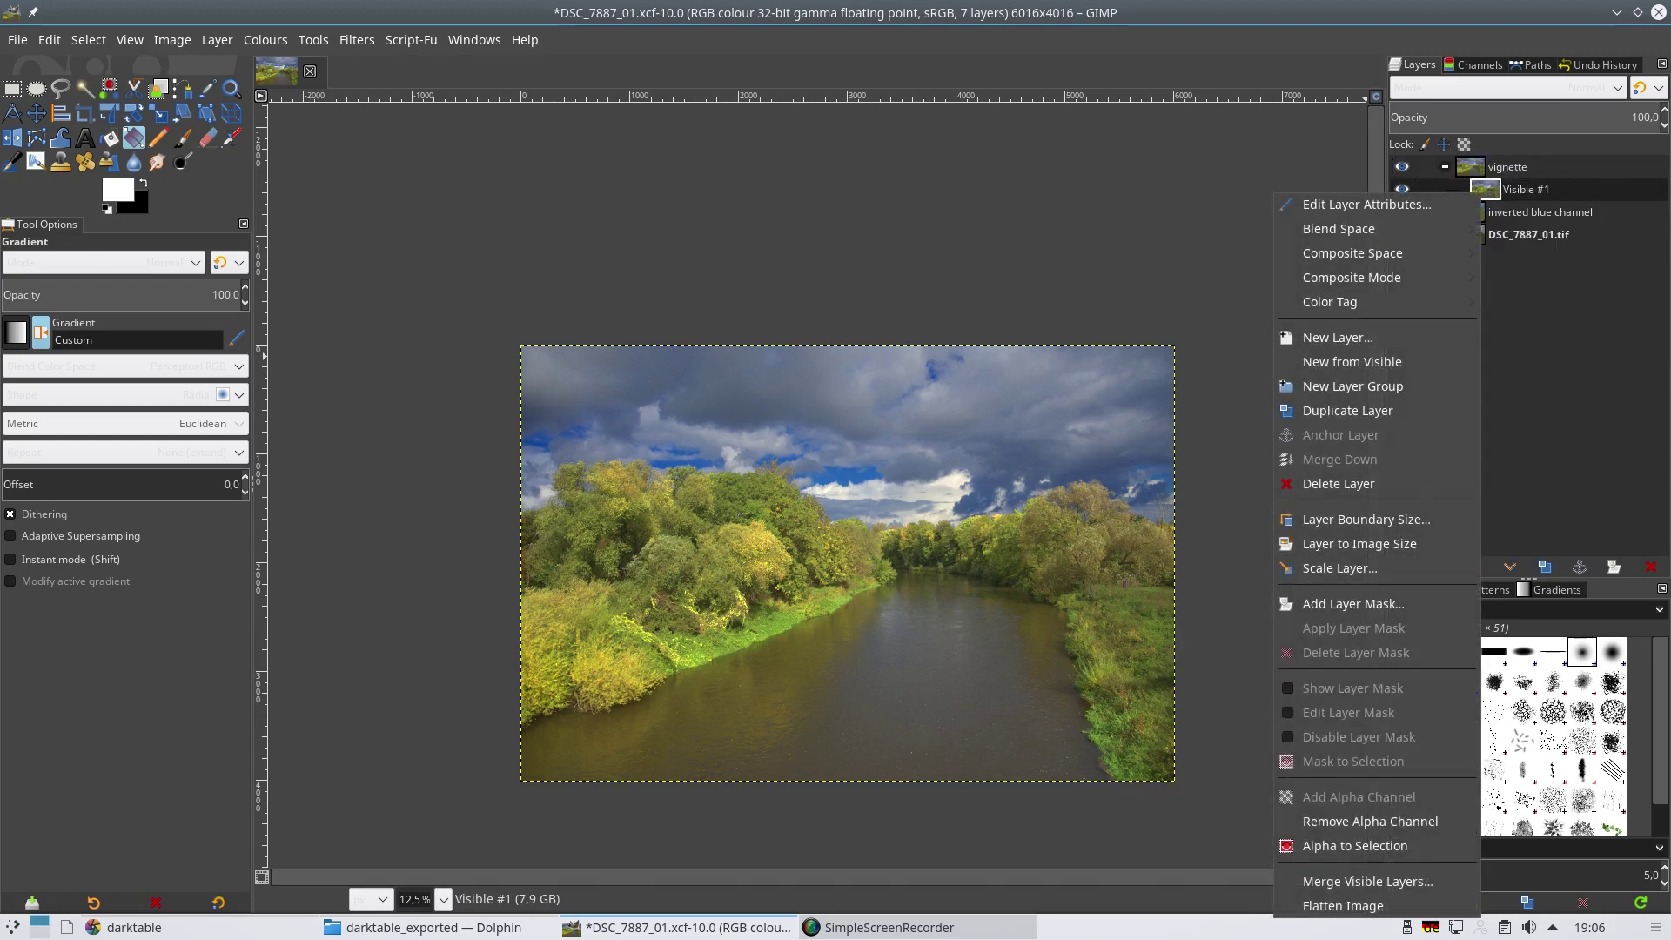
left_click(1337, 338)
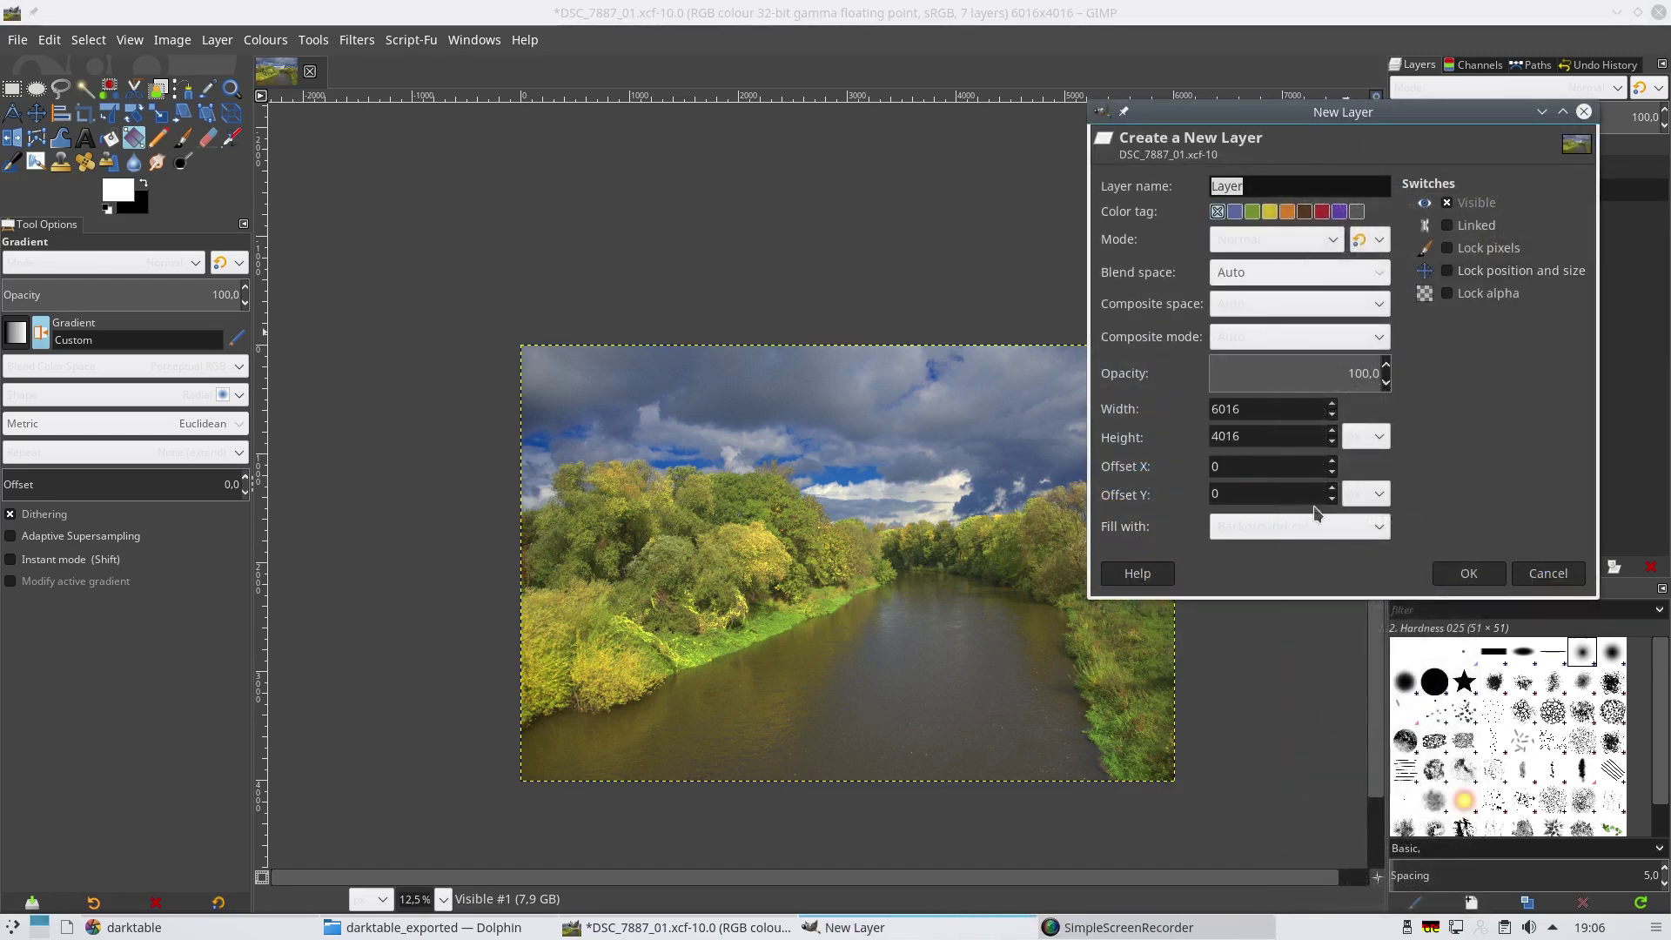
left_click(1316, 526)
left_click(1315, 524)
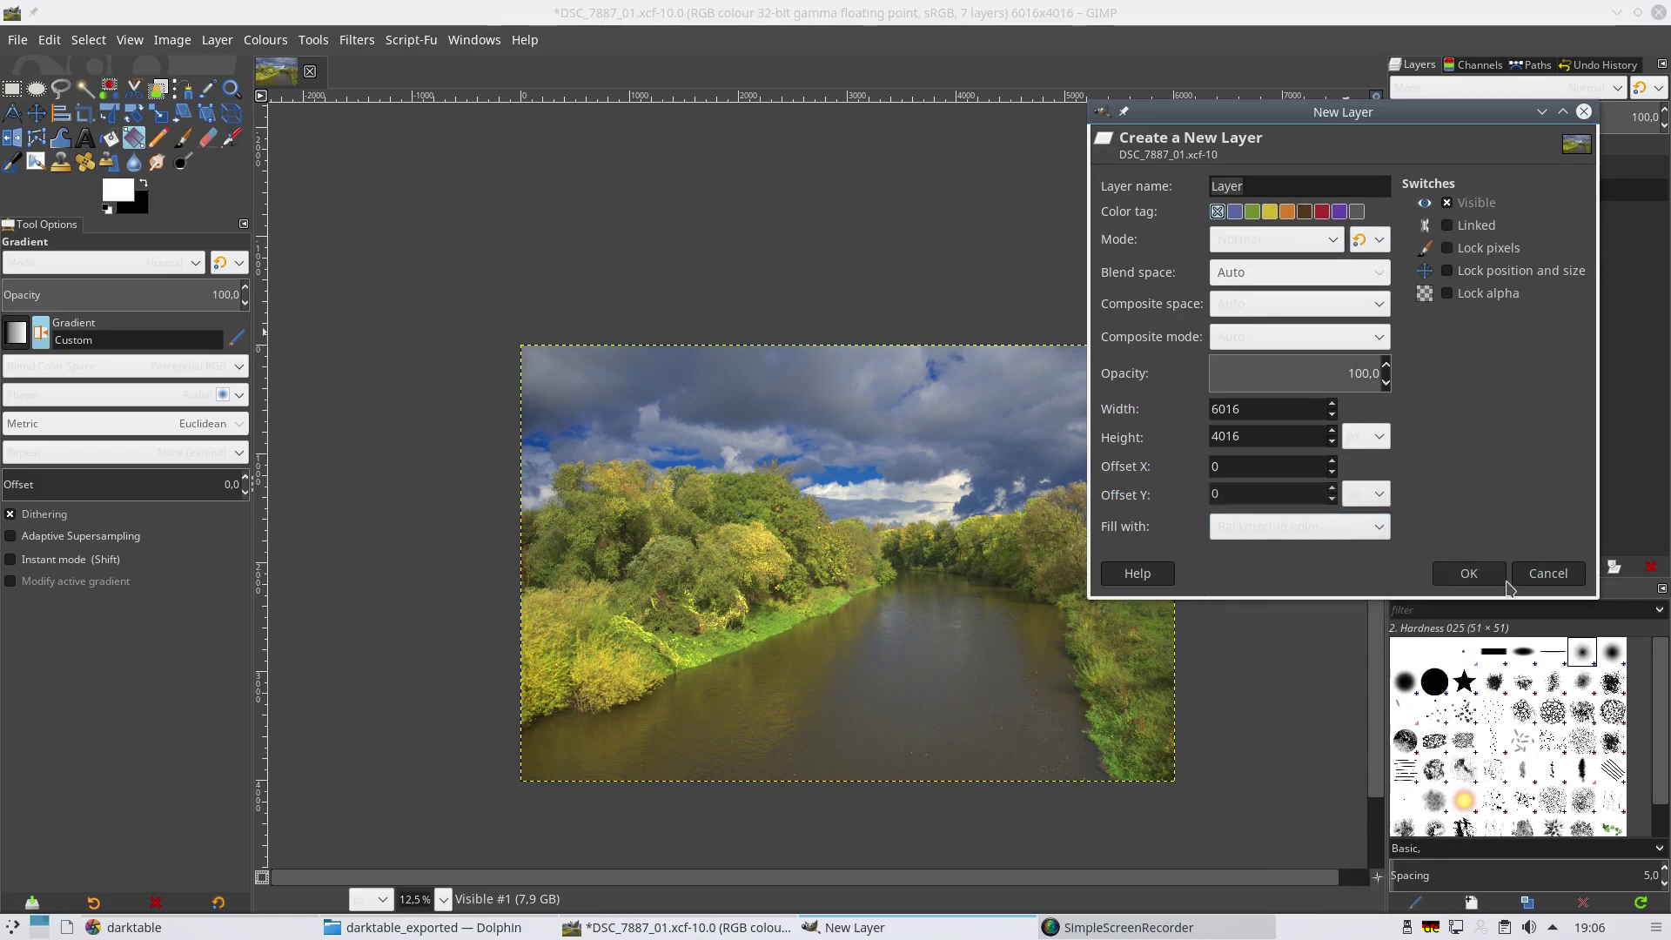
key("Return")
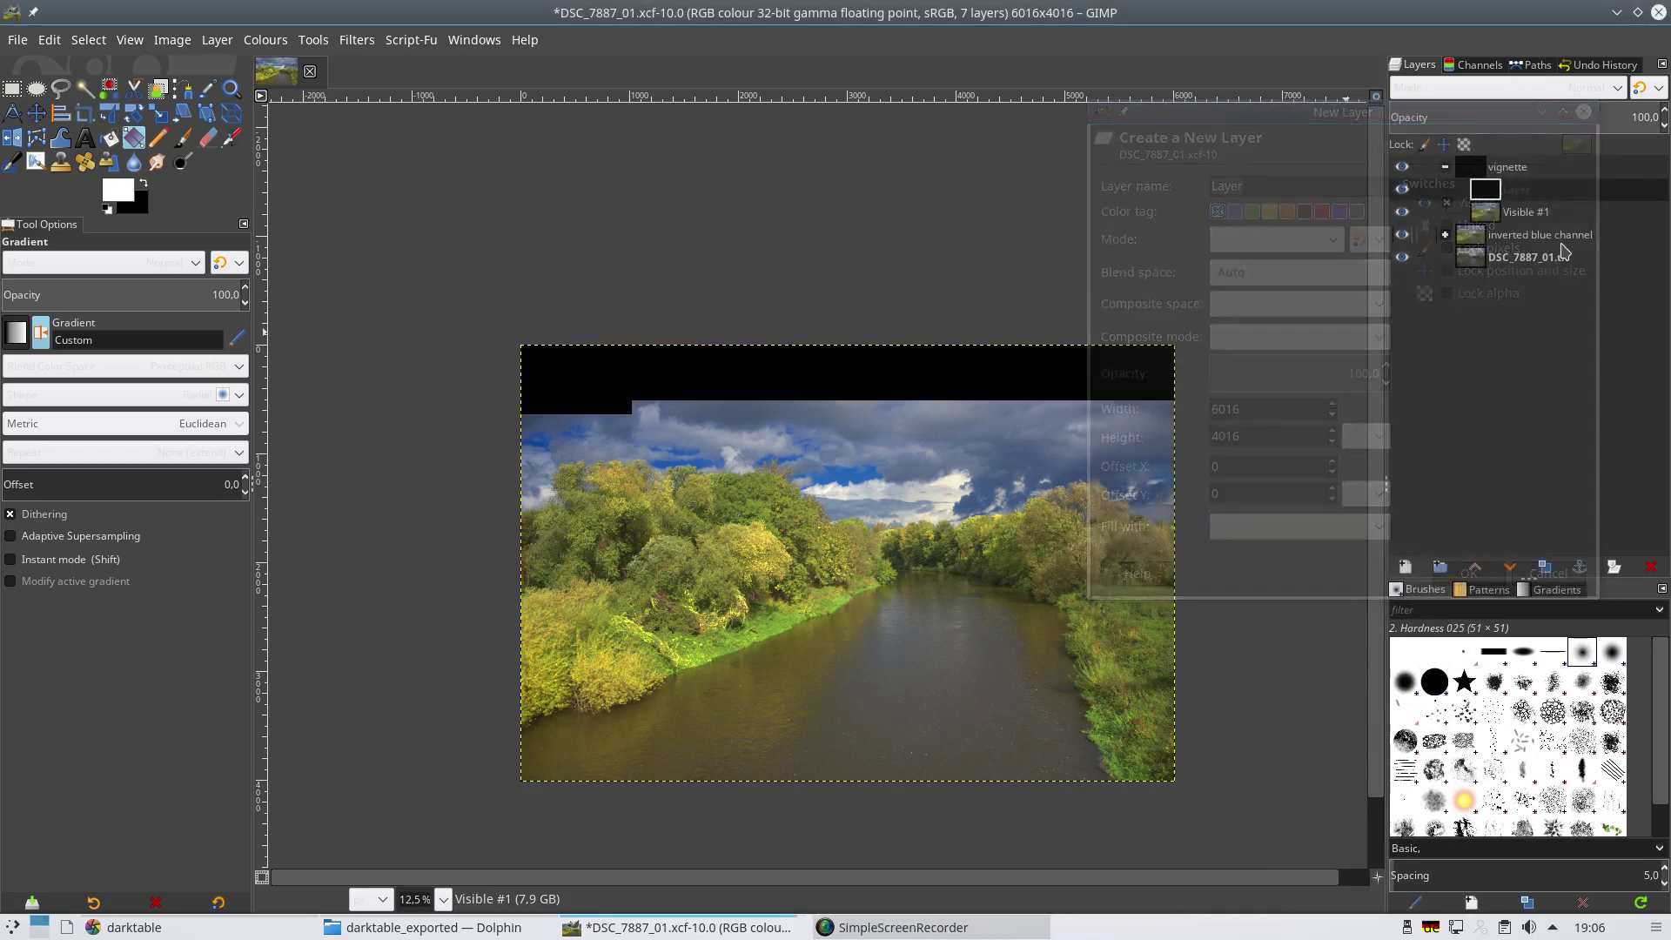
Give the black layer a white, full-opacity layer mask.
right_click(1490, 191)
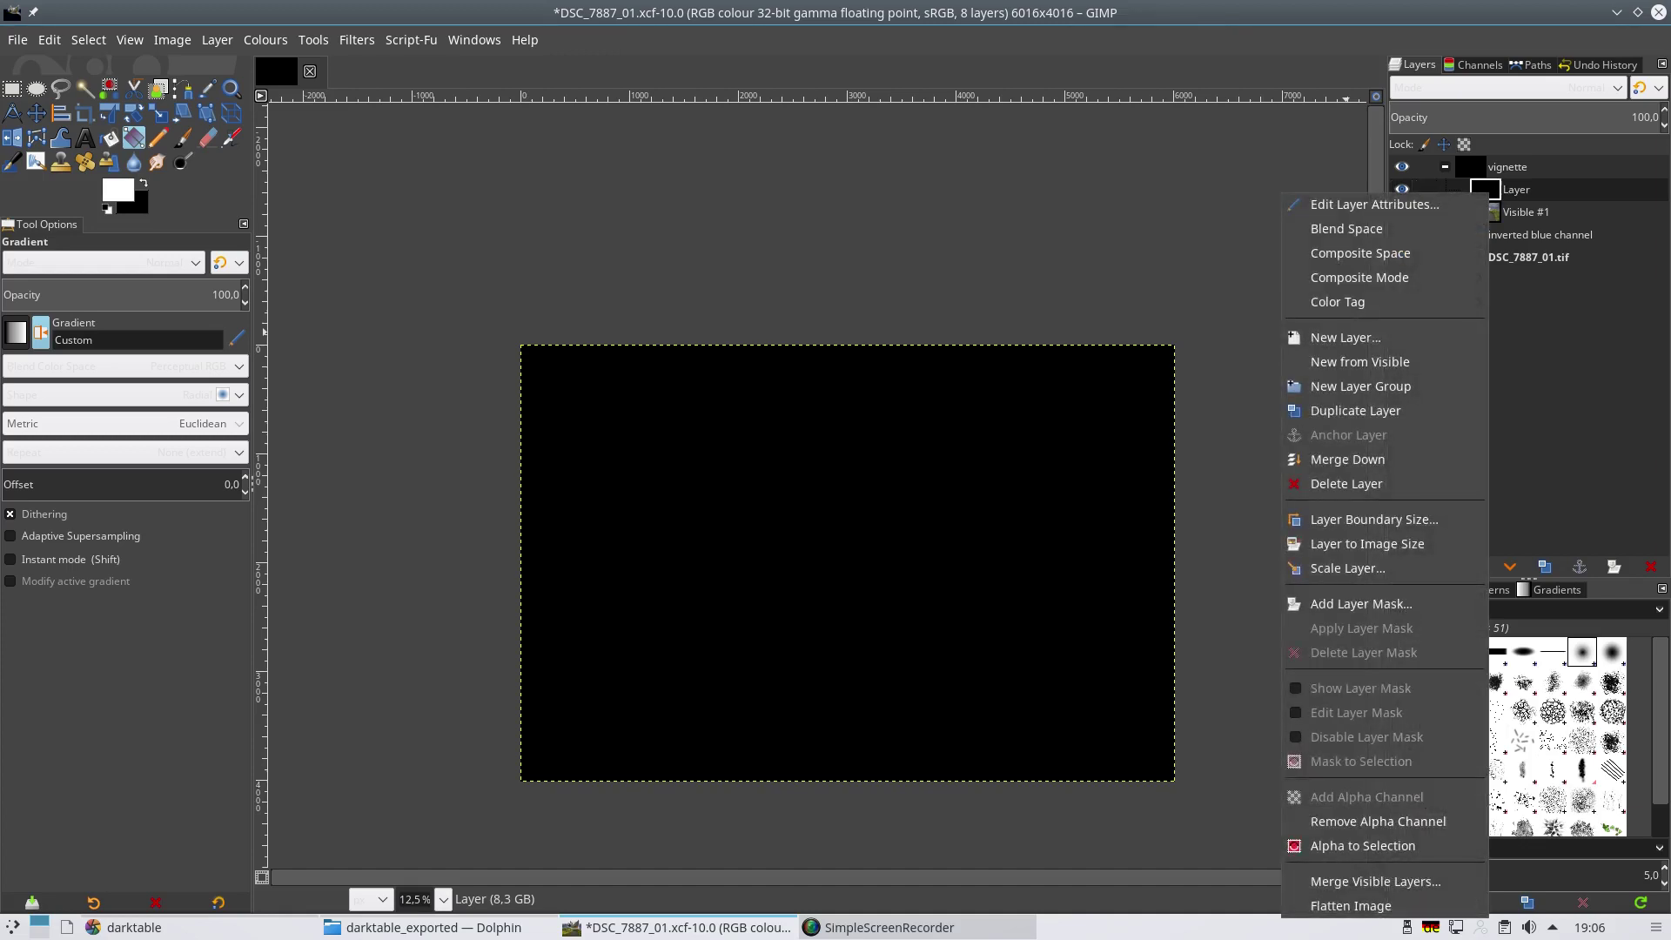
left_click(1357, 603)
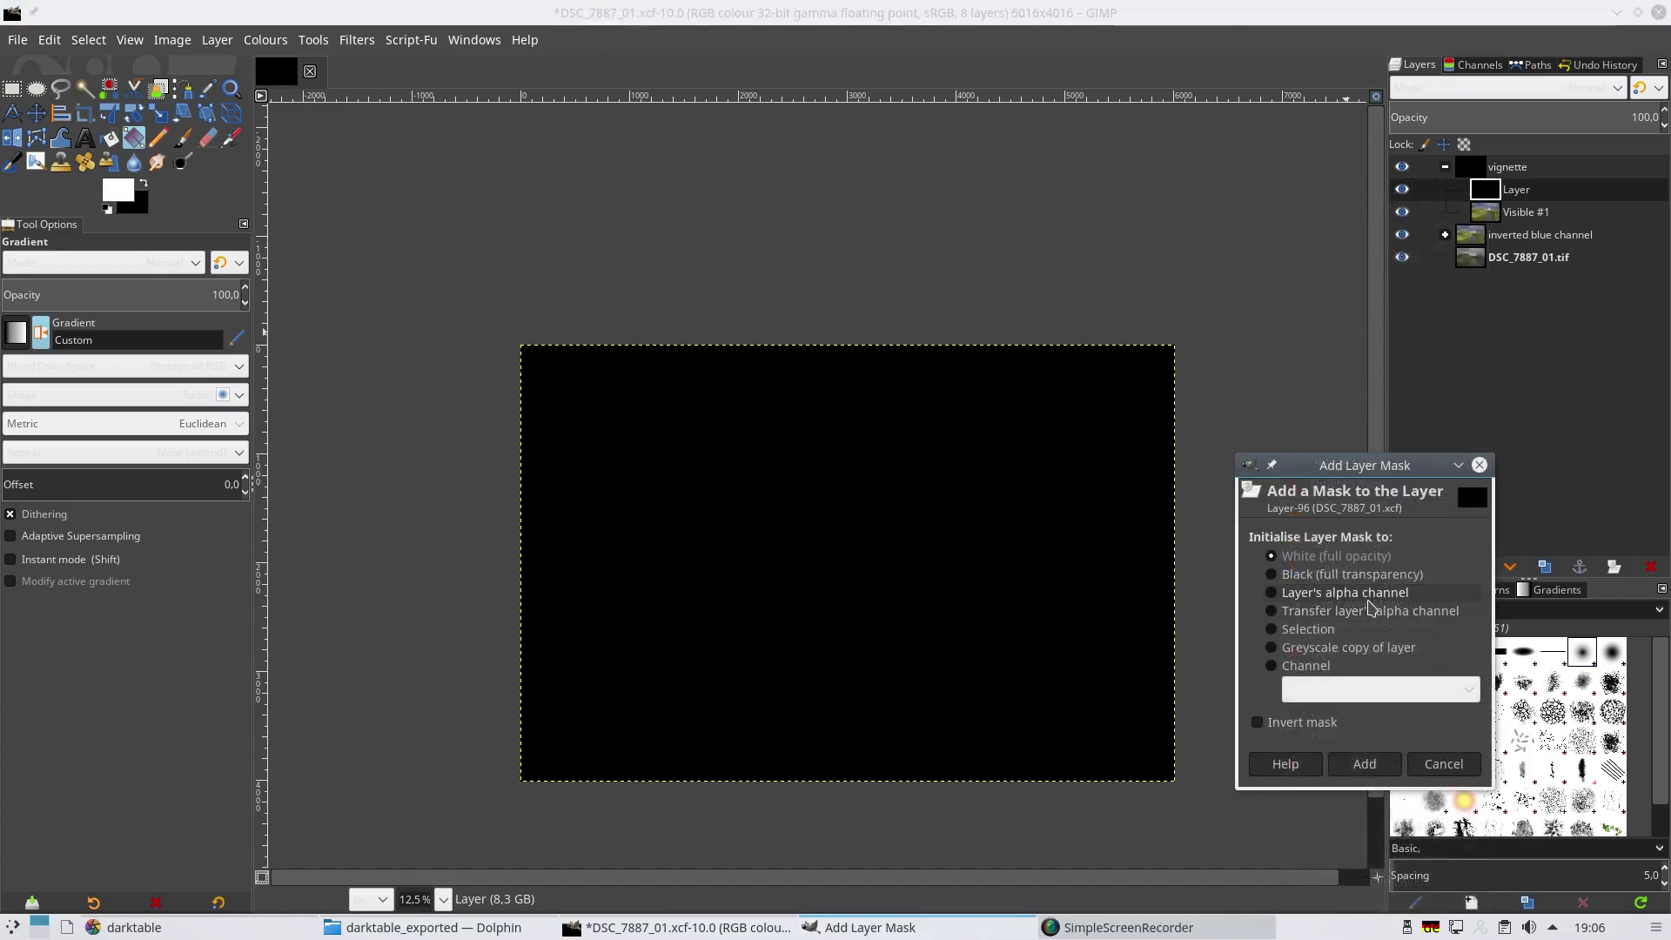
left_click(1364, 763)
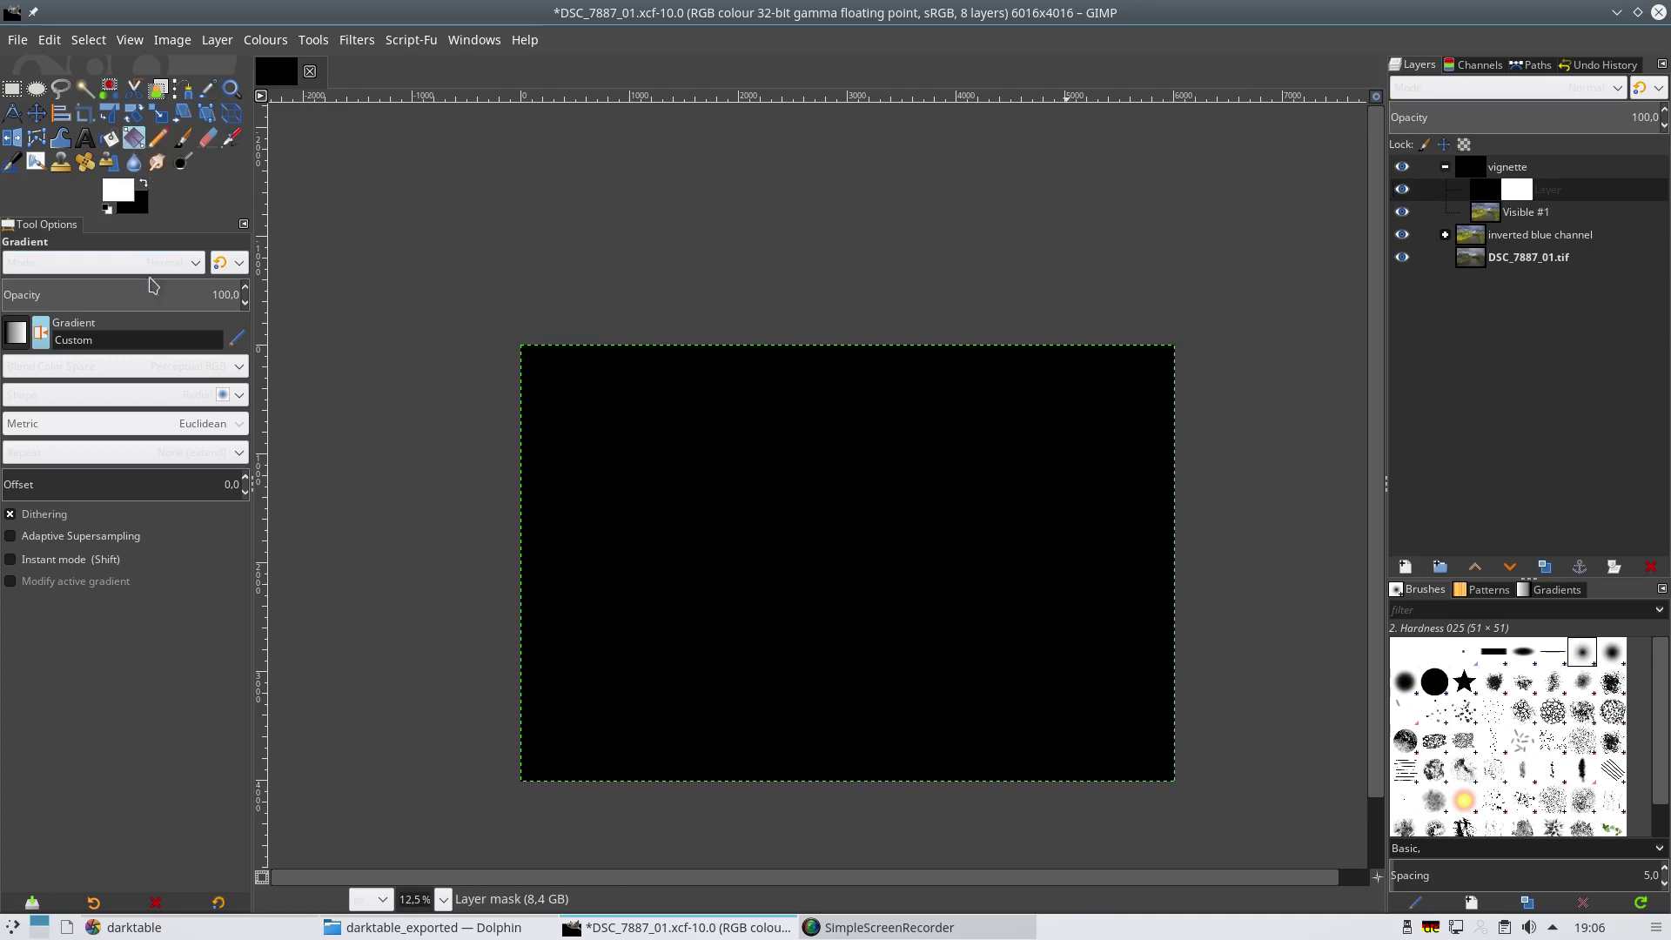
Draw a radial gradient on the mask from the image centre outward, refine its endpoints, and commit it.
left_click(185, 401)
left_click(187, 402)
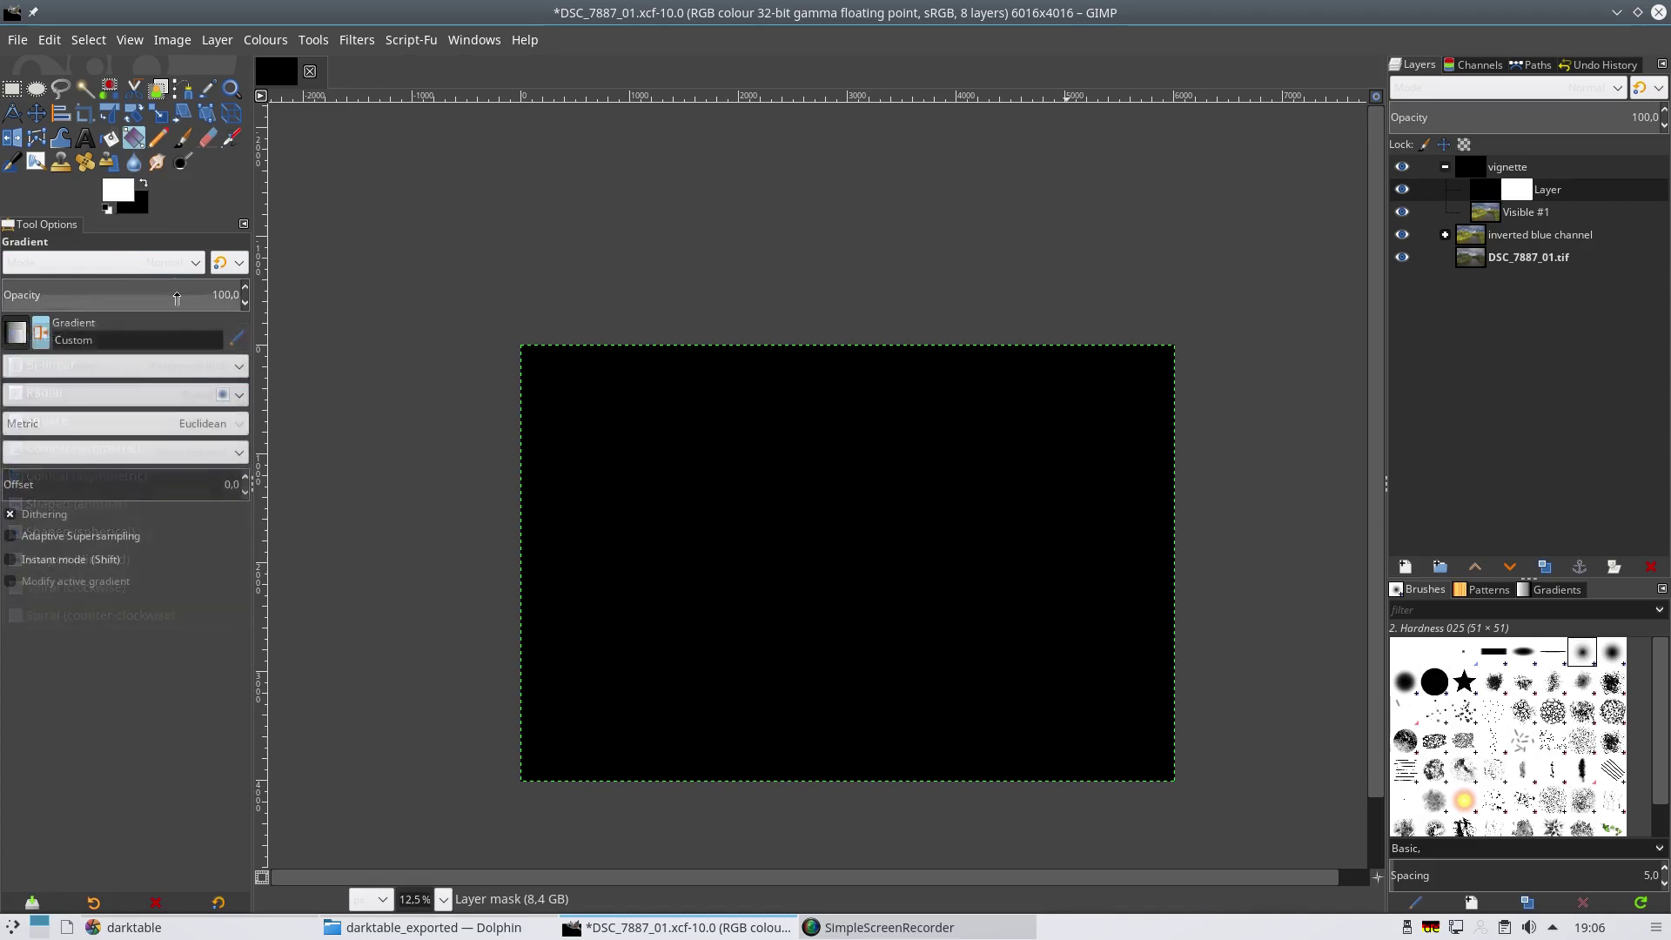
scroll(932, 511, "down", 1)
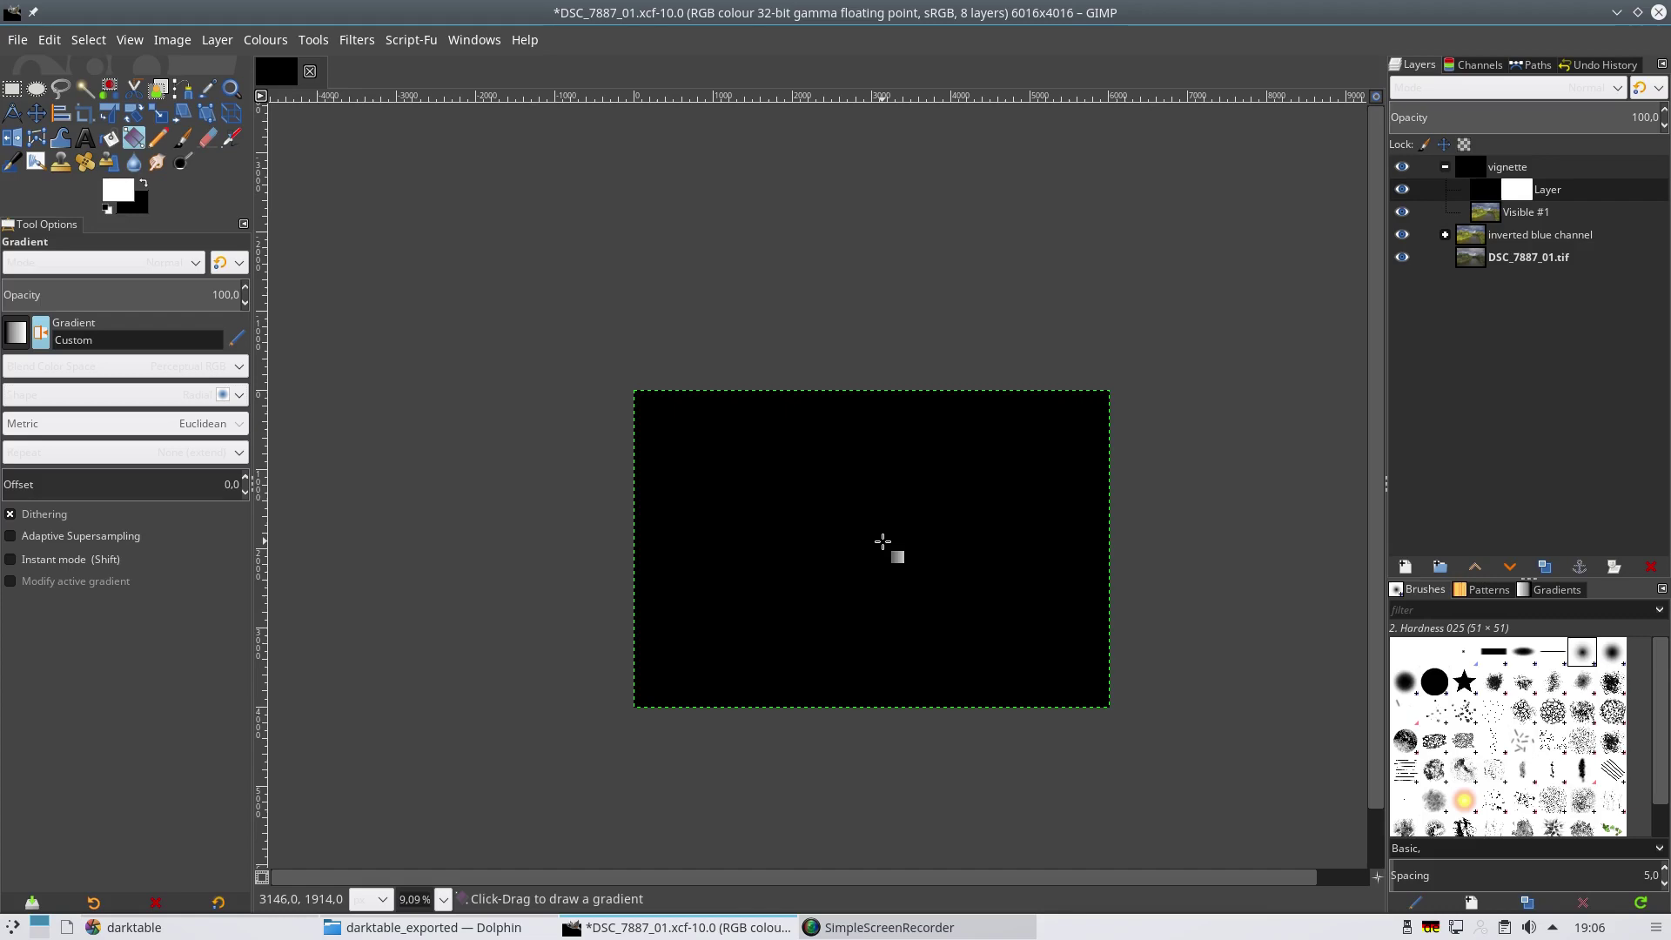
left_click_drag(883, 541, 1257, 840)
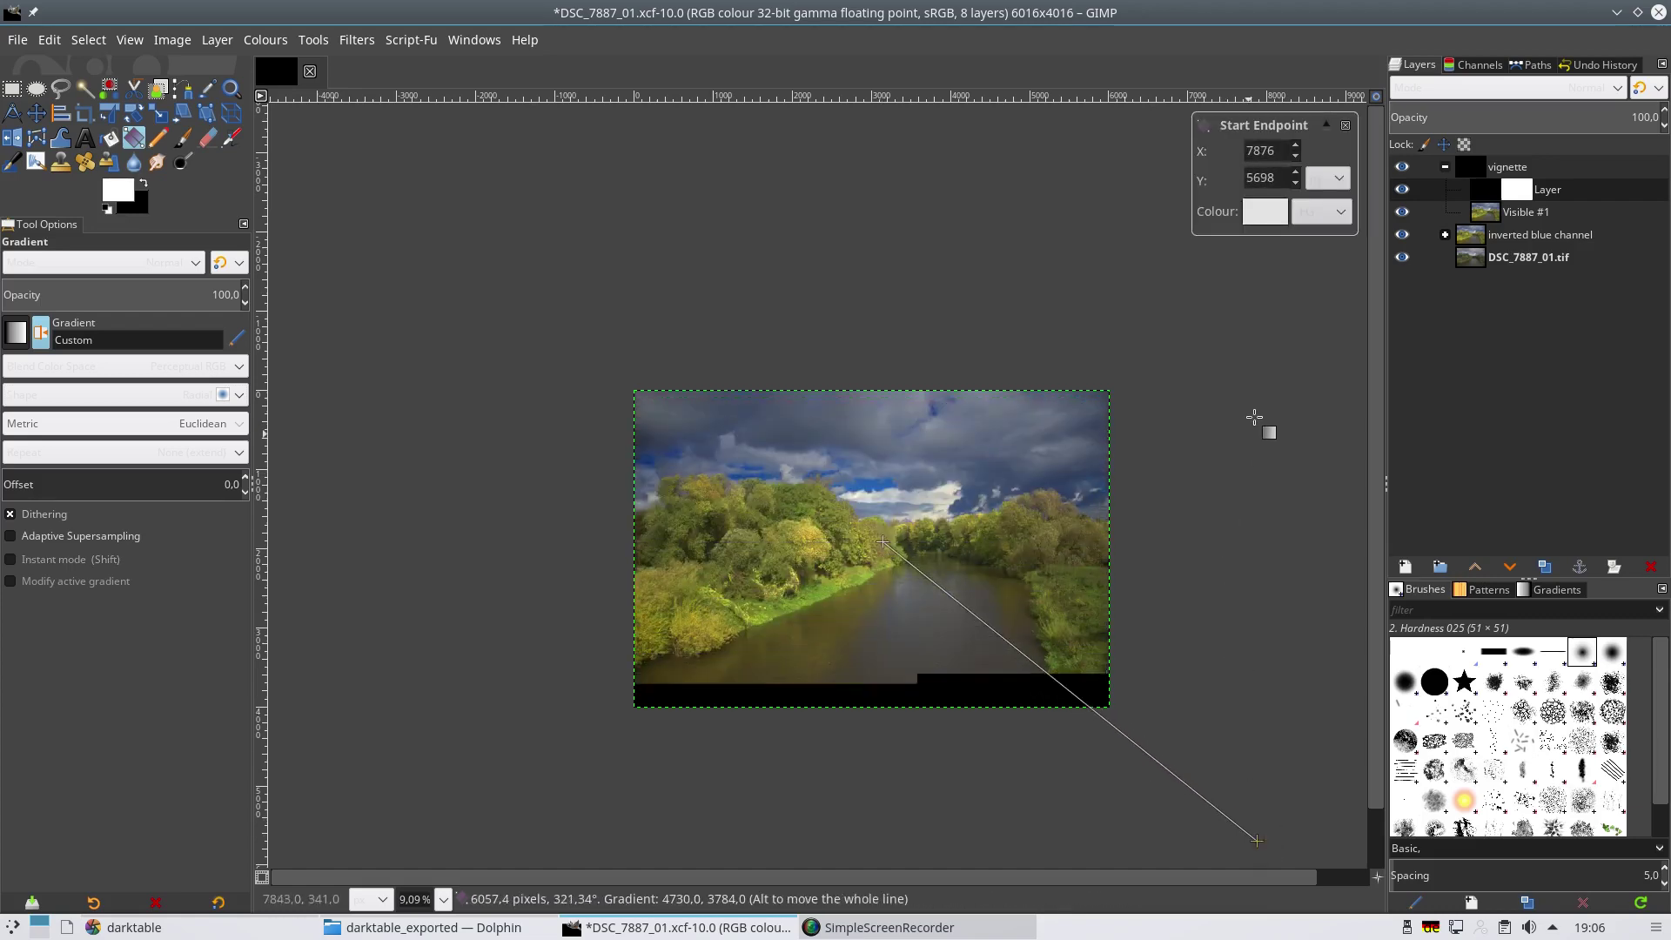
left_click_drag(883, 542, 849, 558)
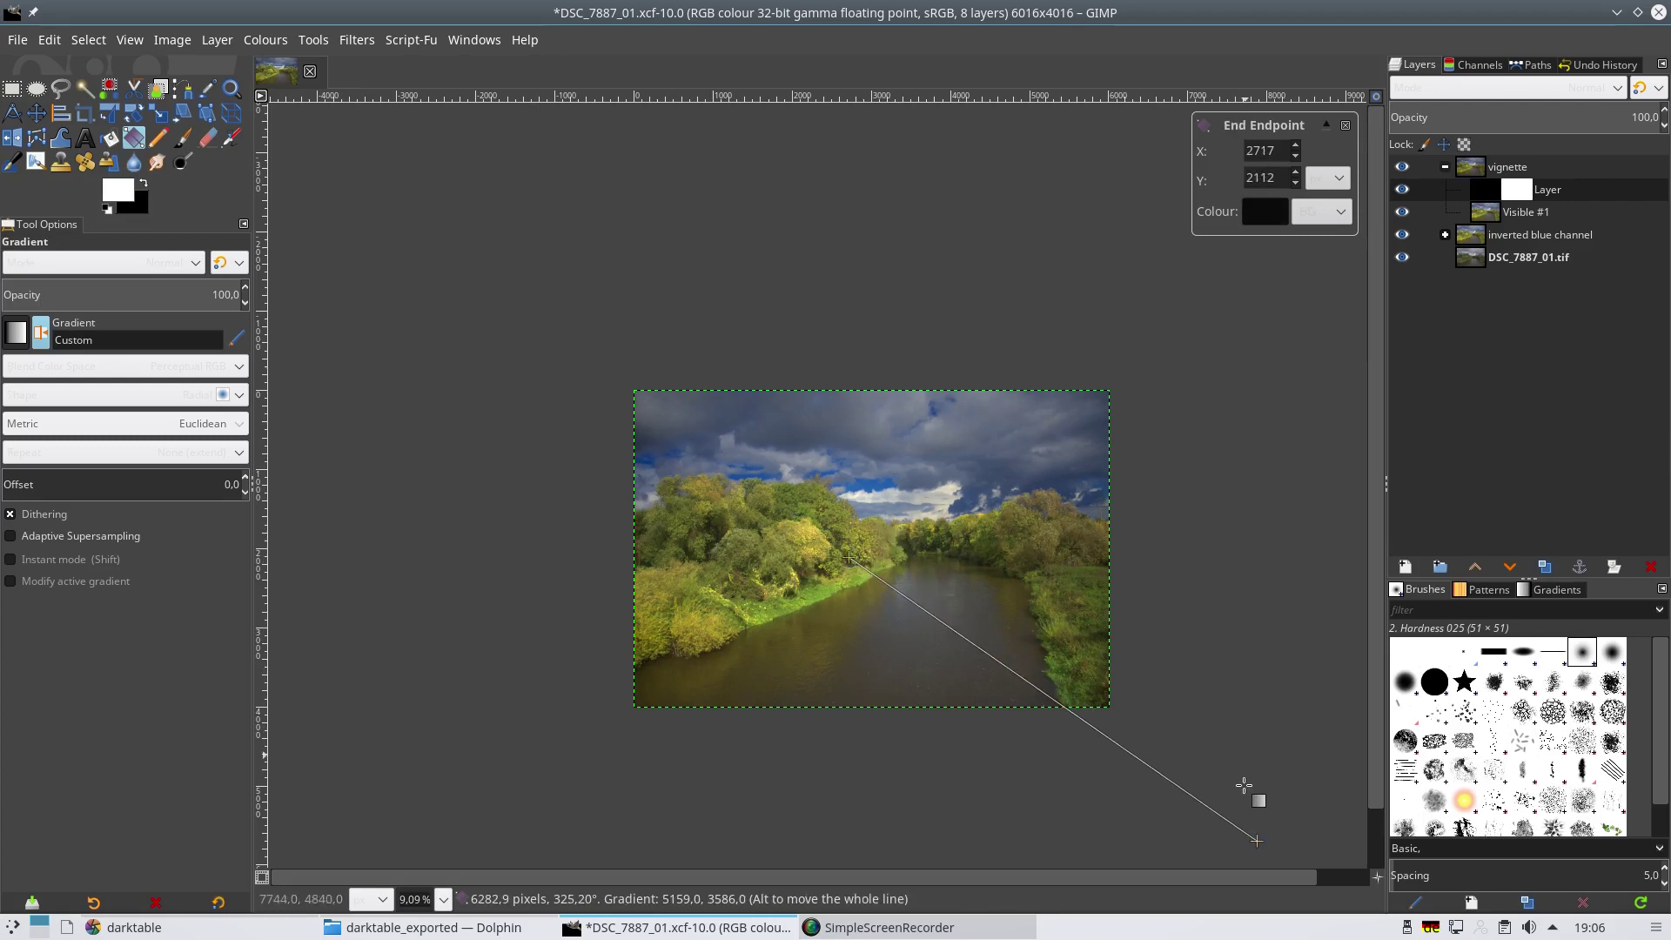
left_click_drag(1255, 841, 1136, 770)
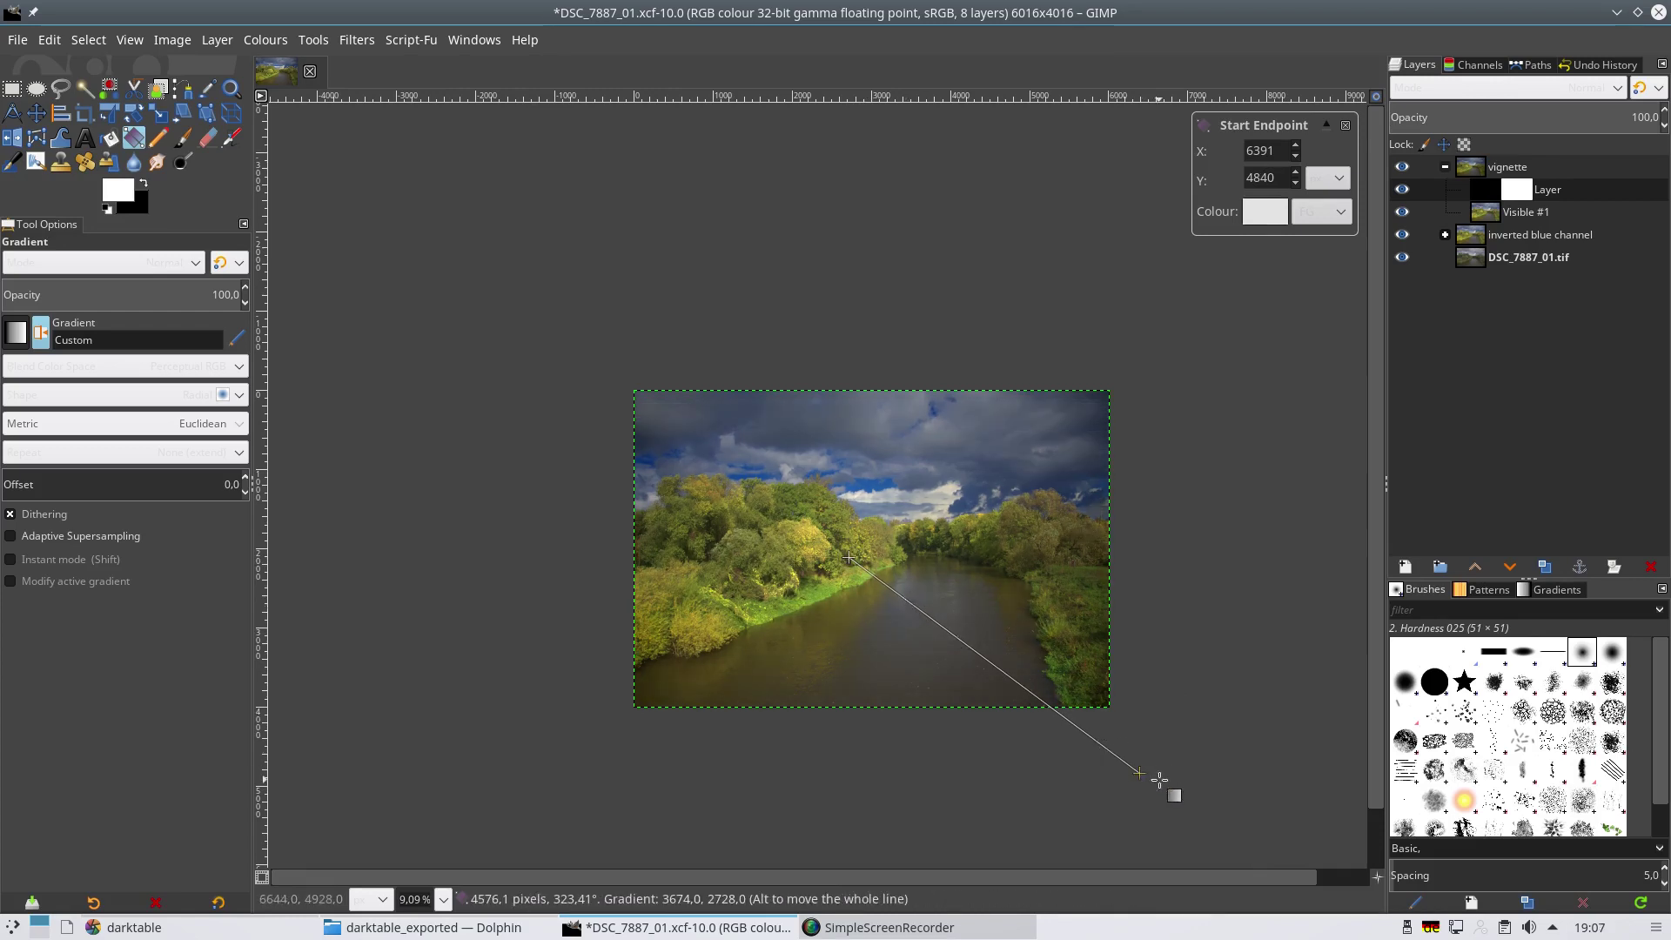
left_click_drag(1140, 775, 1105, 751)
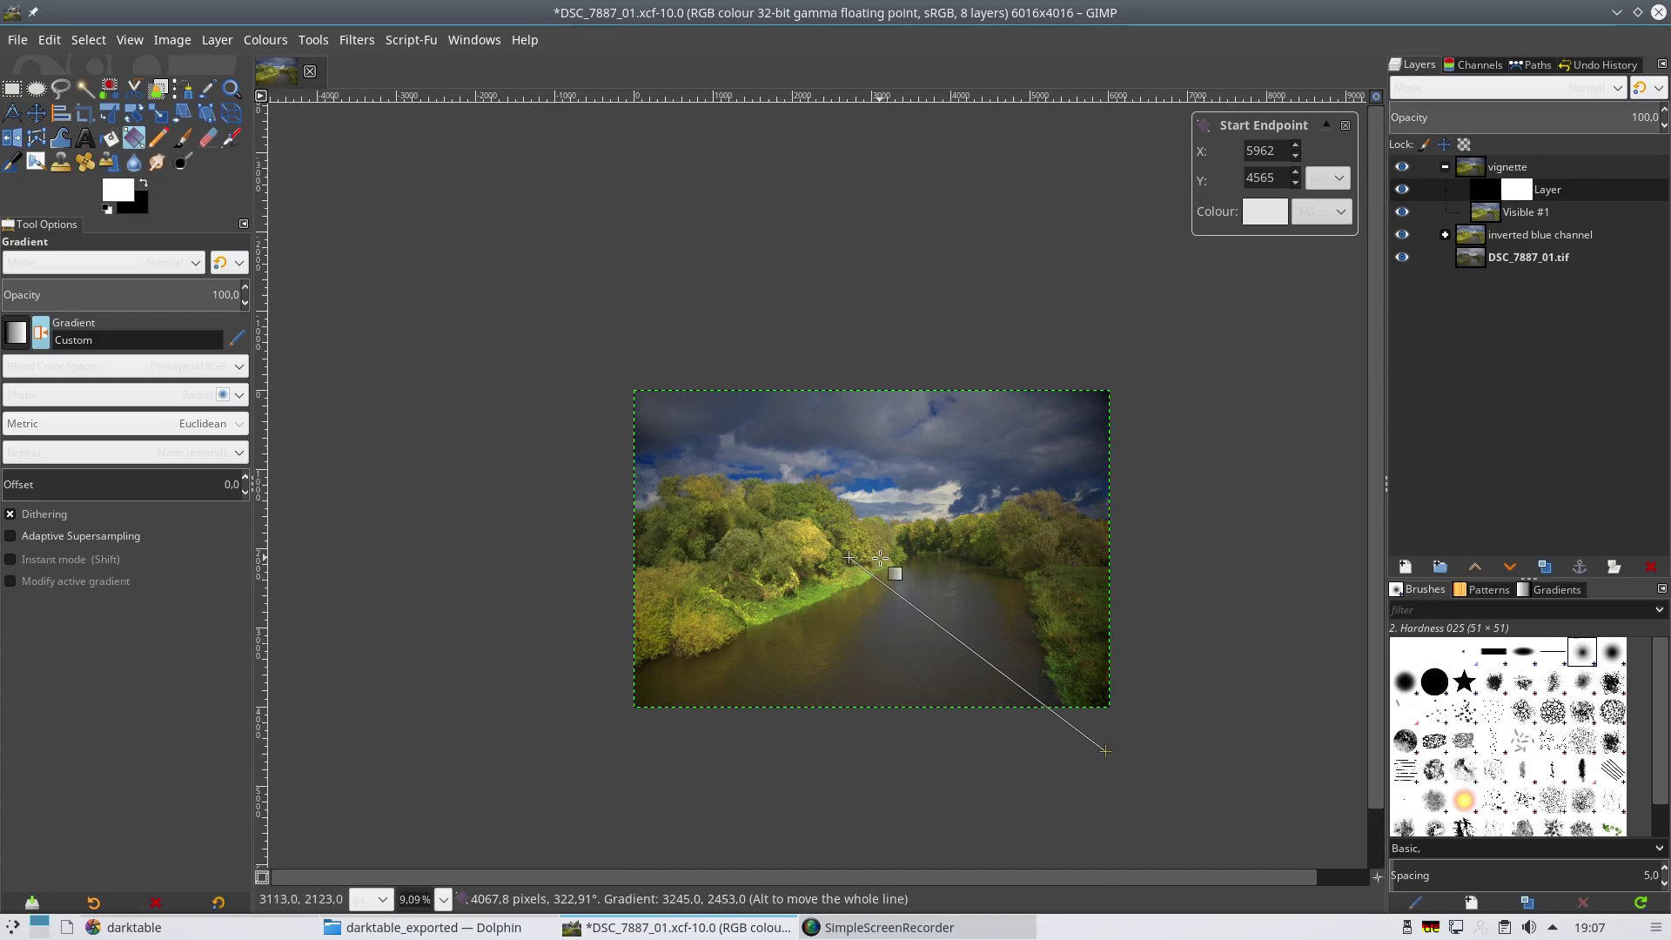
left_click_drag(849, 558, 860, 569)
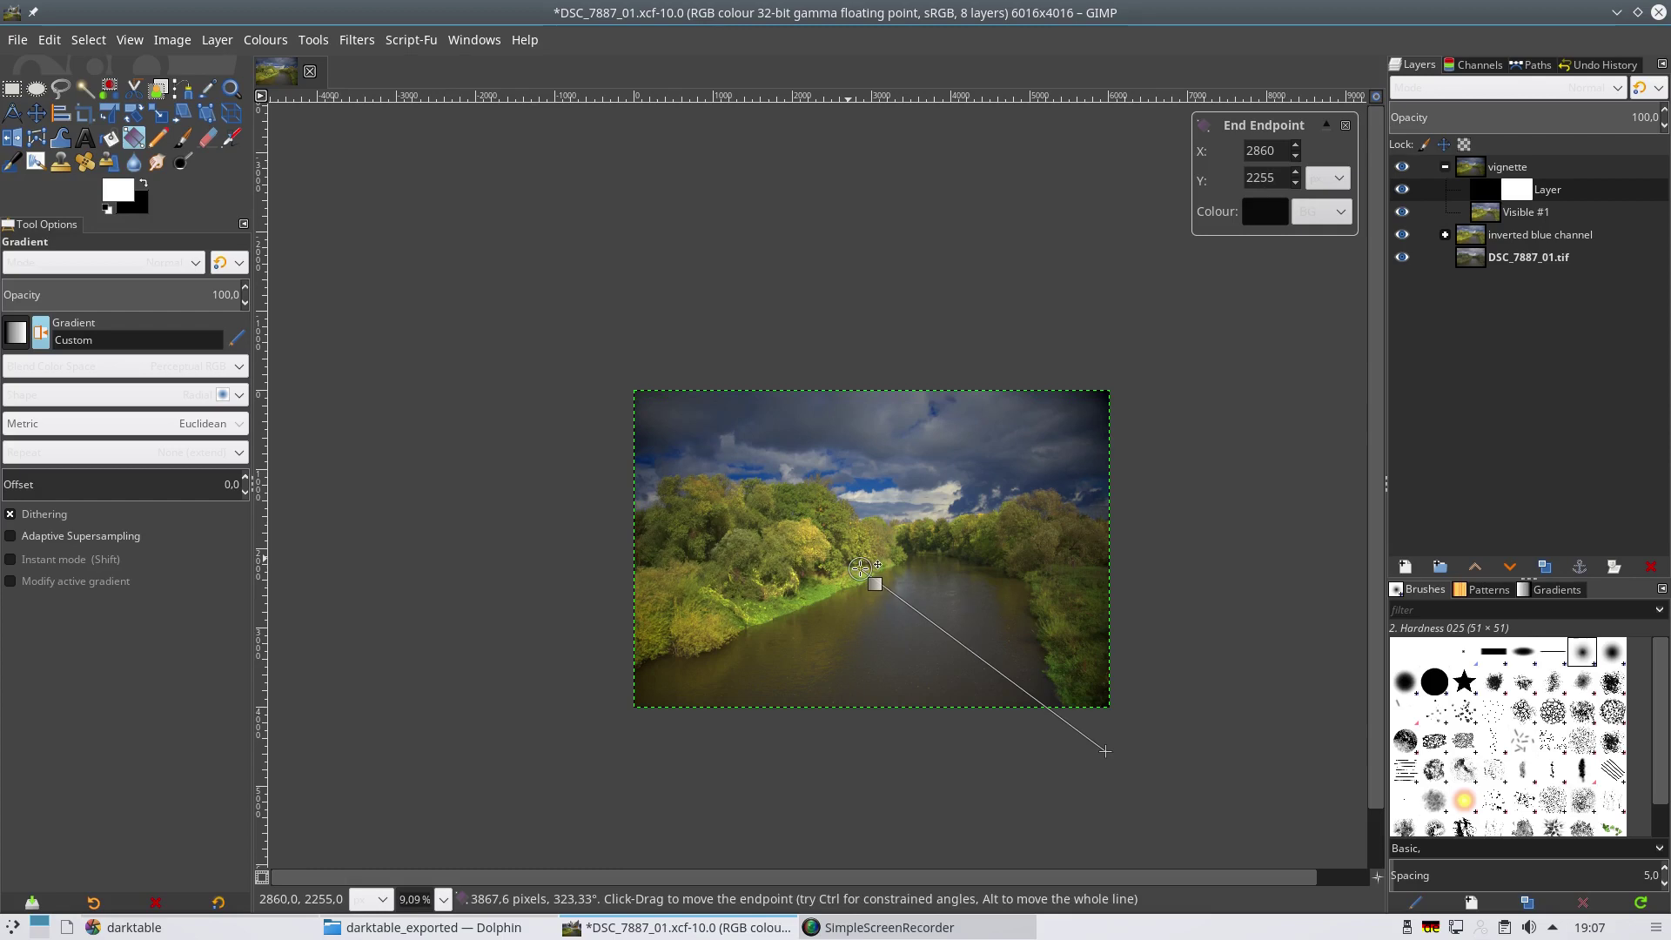
left_click_drag(860, 567, 847, 567)
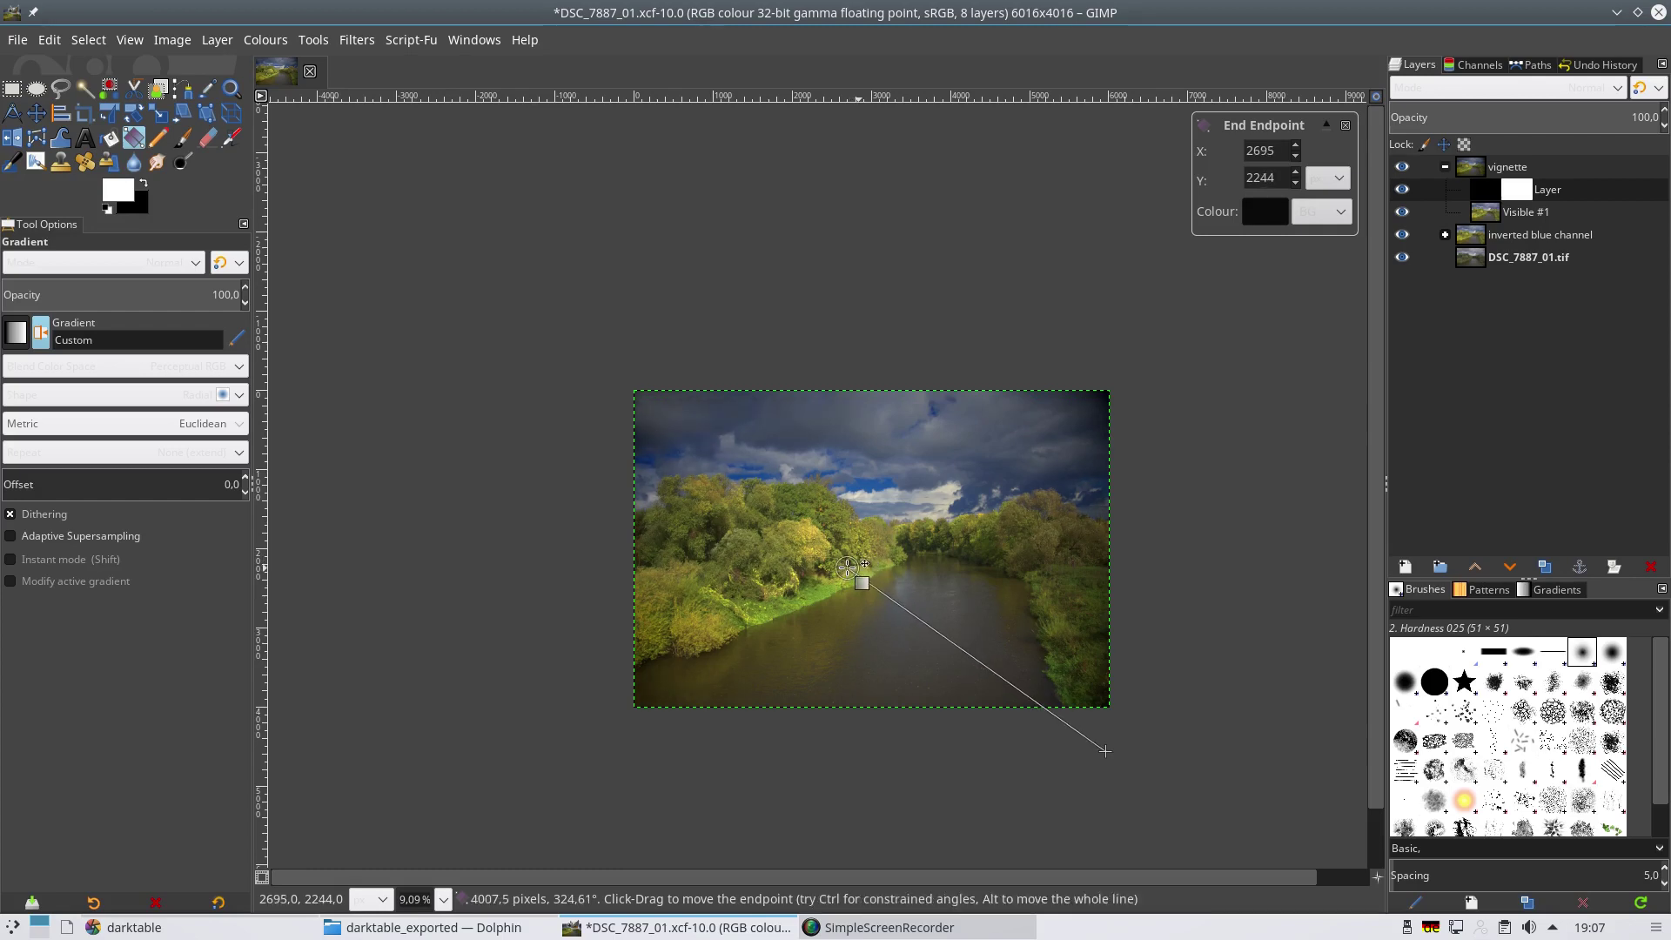
left_click_drag(846, 566, 850, 565)
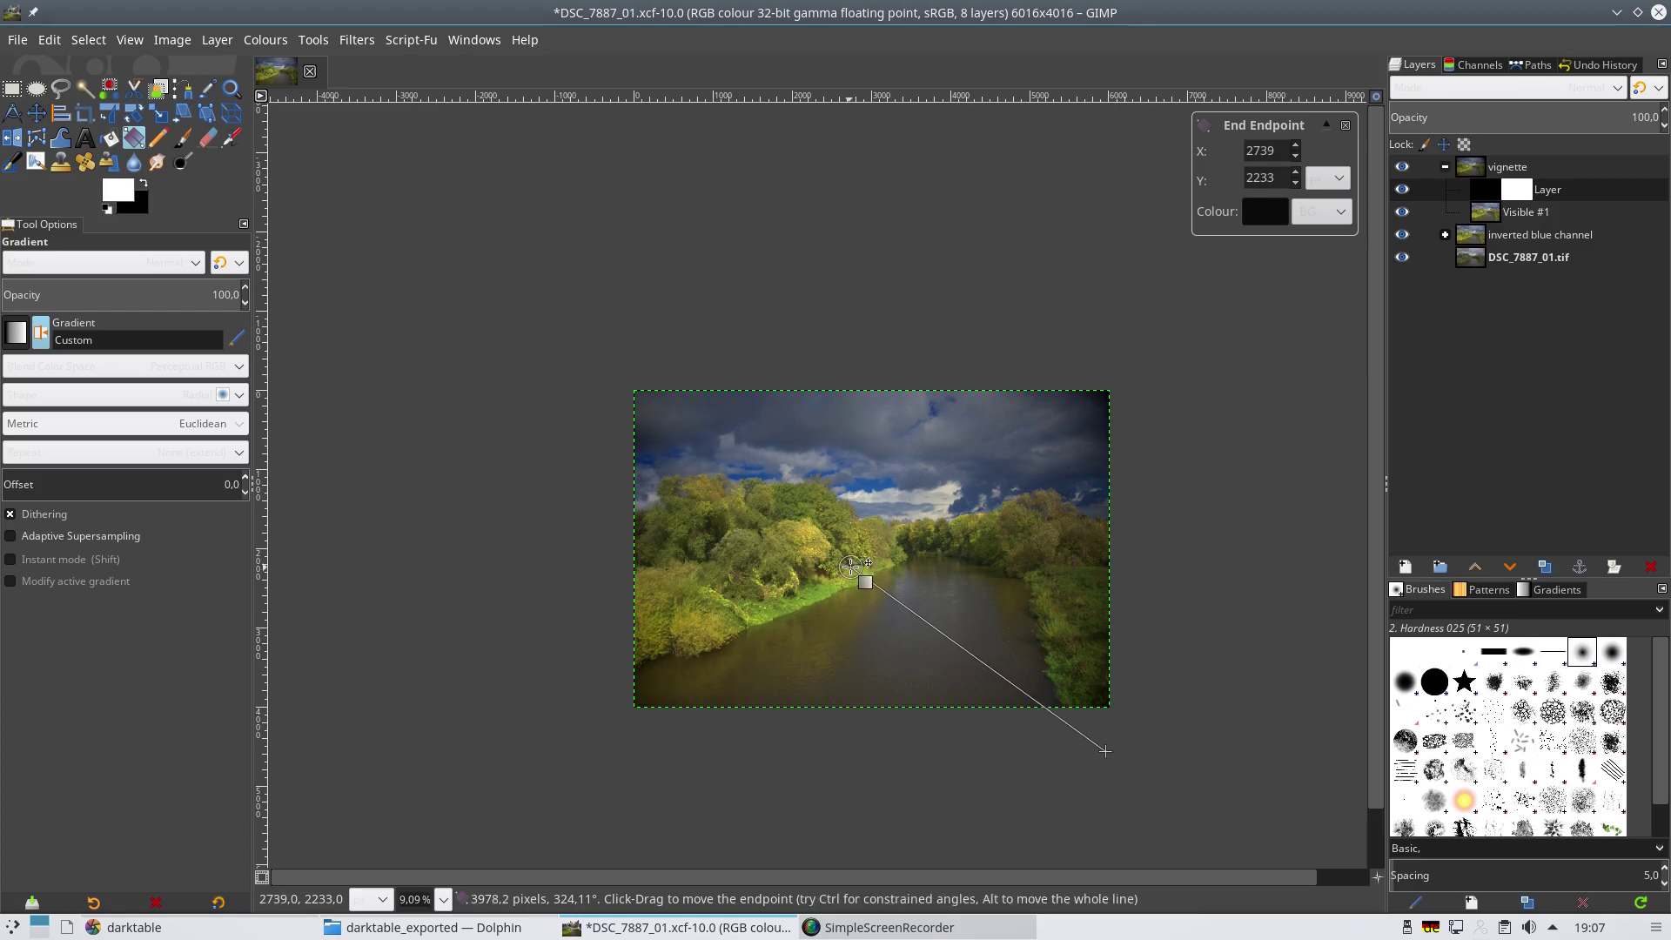
key("Return")
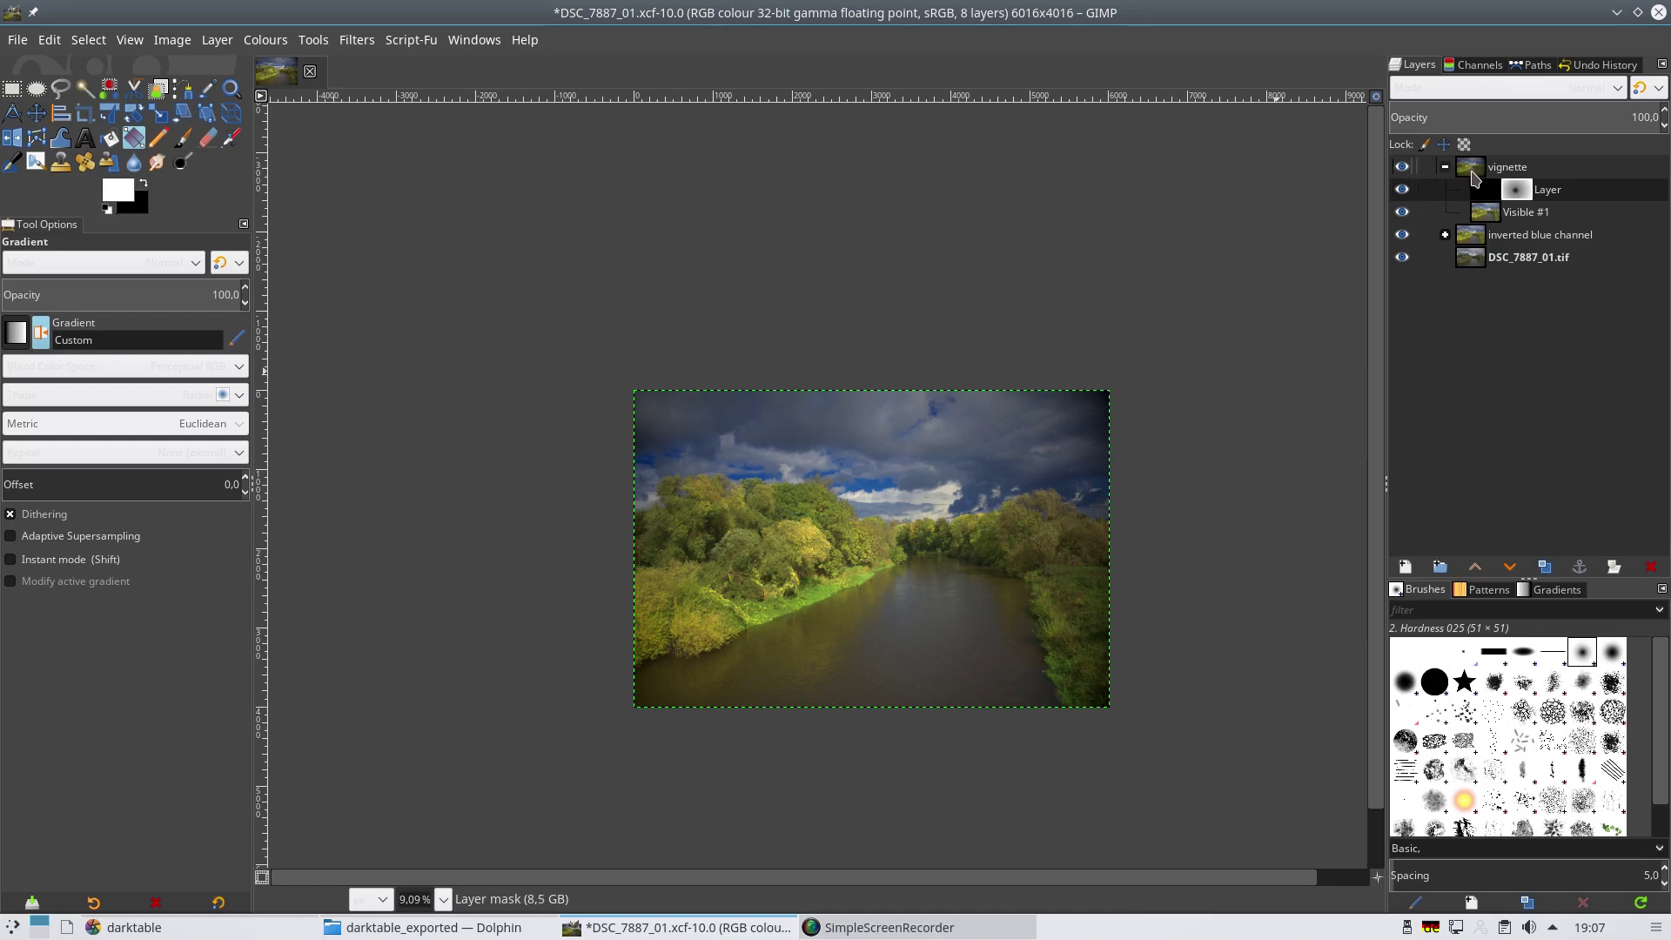
Collapse the vignette group, set its opacity to 92, and toggle it to compare.
left_click(1445, 166)
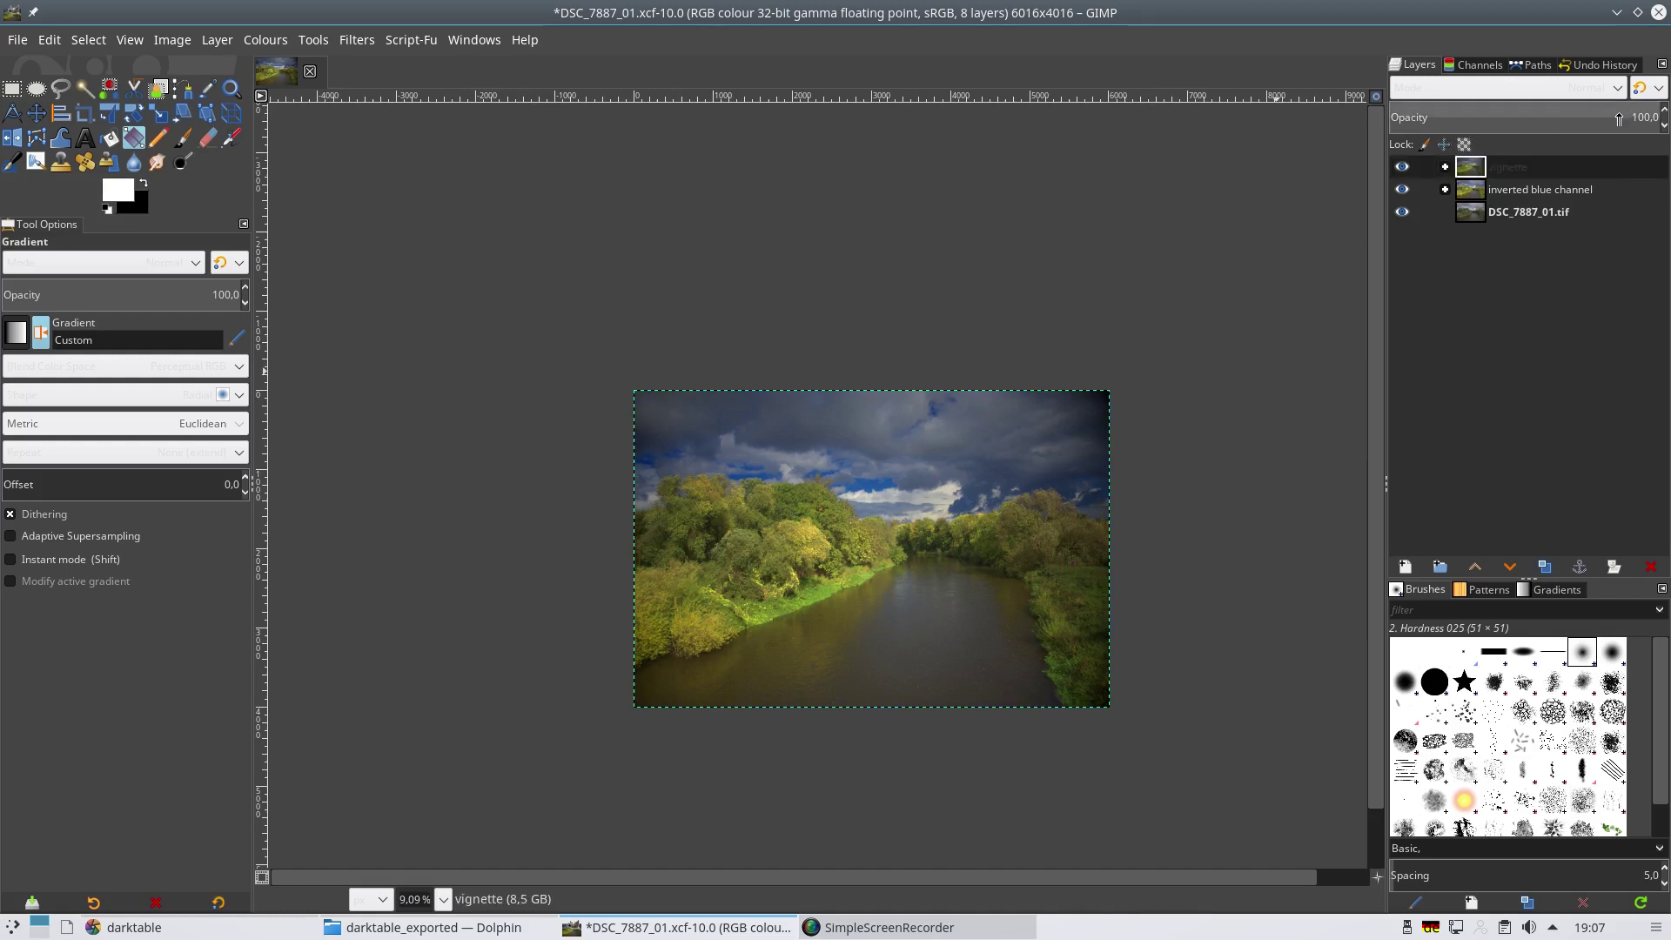
left_click_drag(1616, 118, 1612, 120)
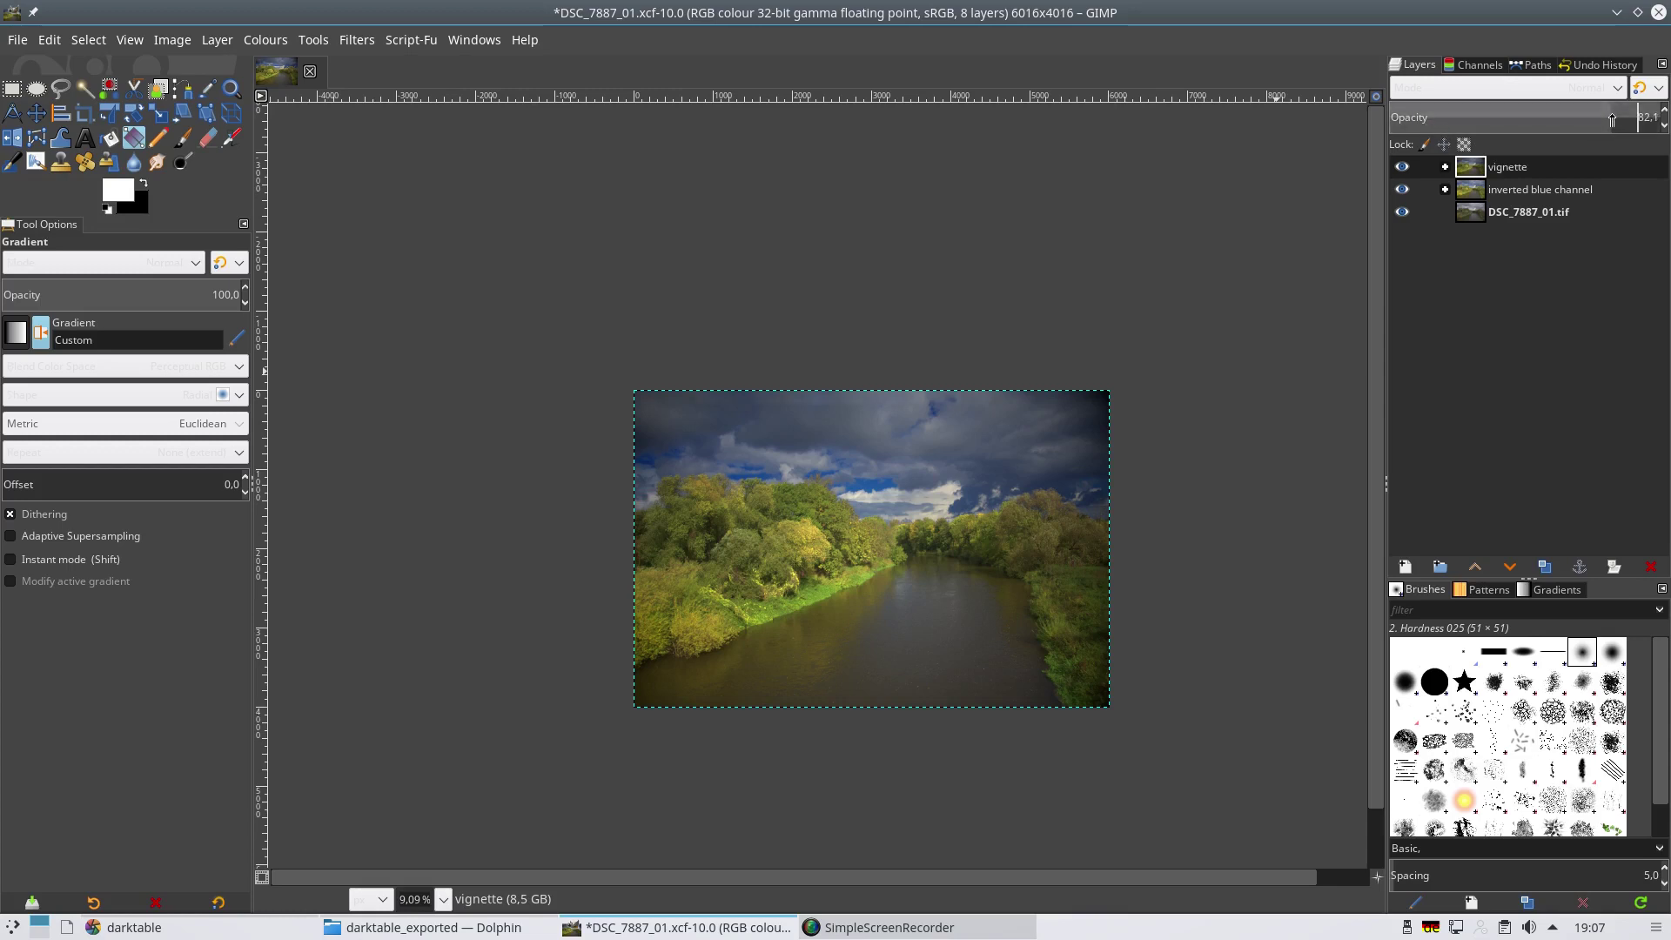
left_click_drag(1623, 119, 1629, 114)
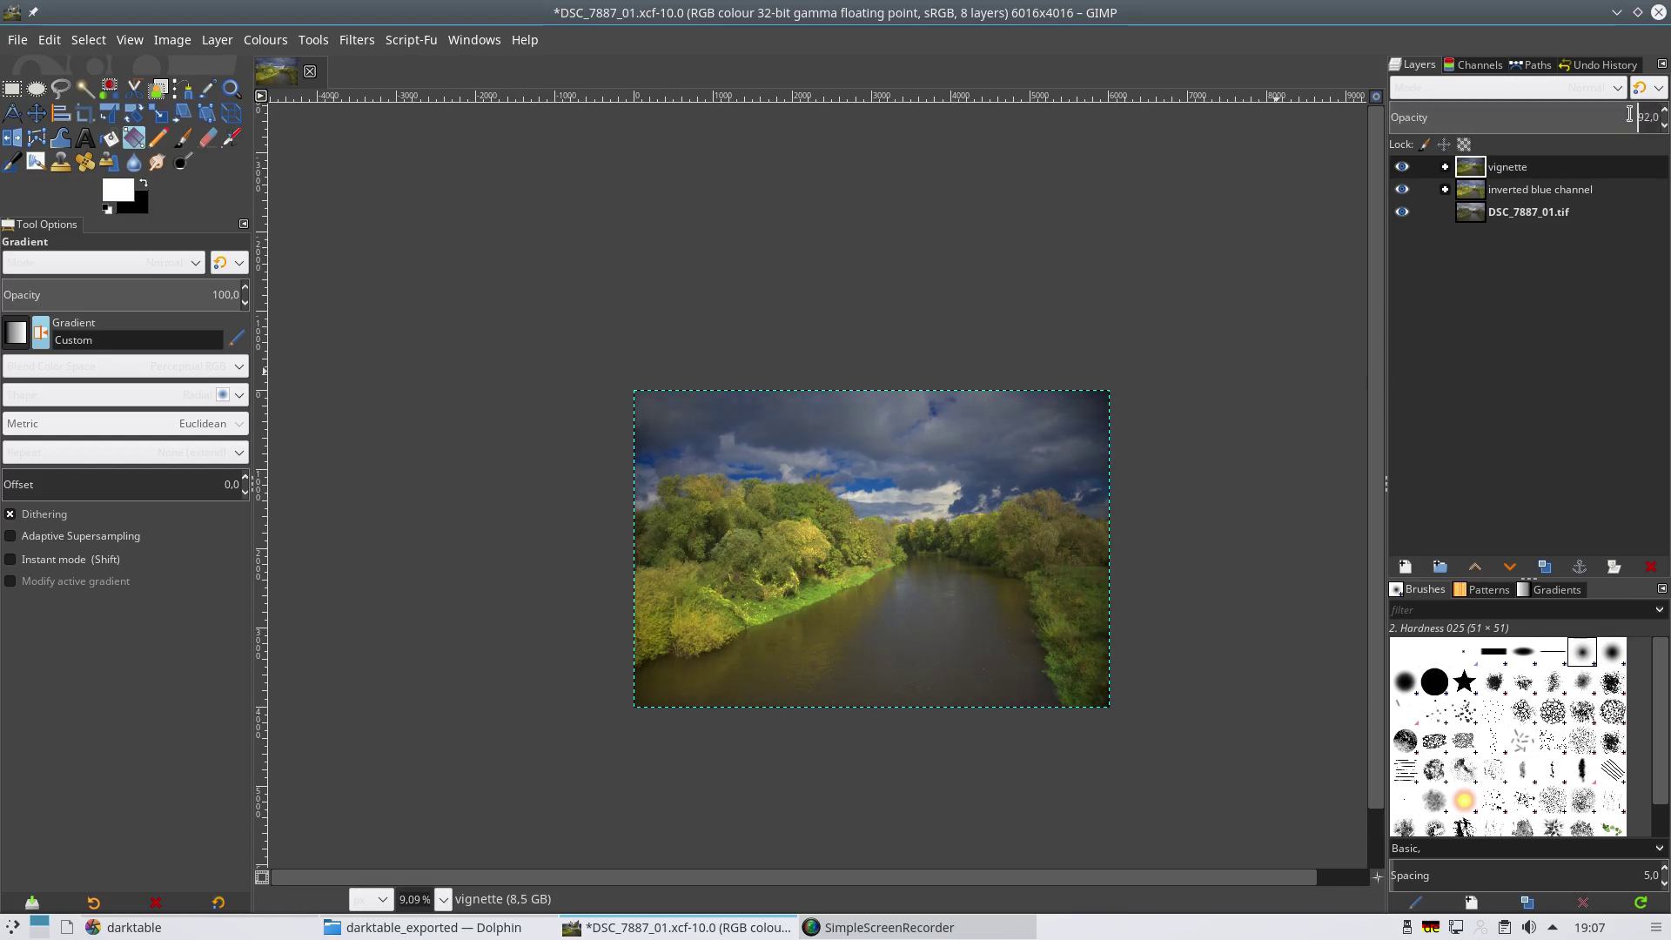
left_click(1408, 168)
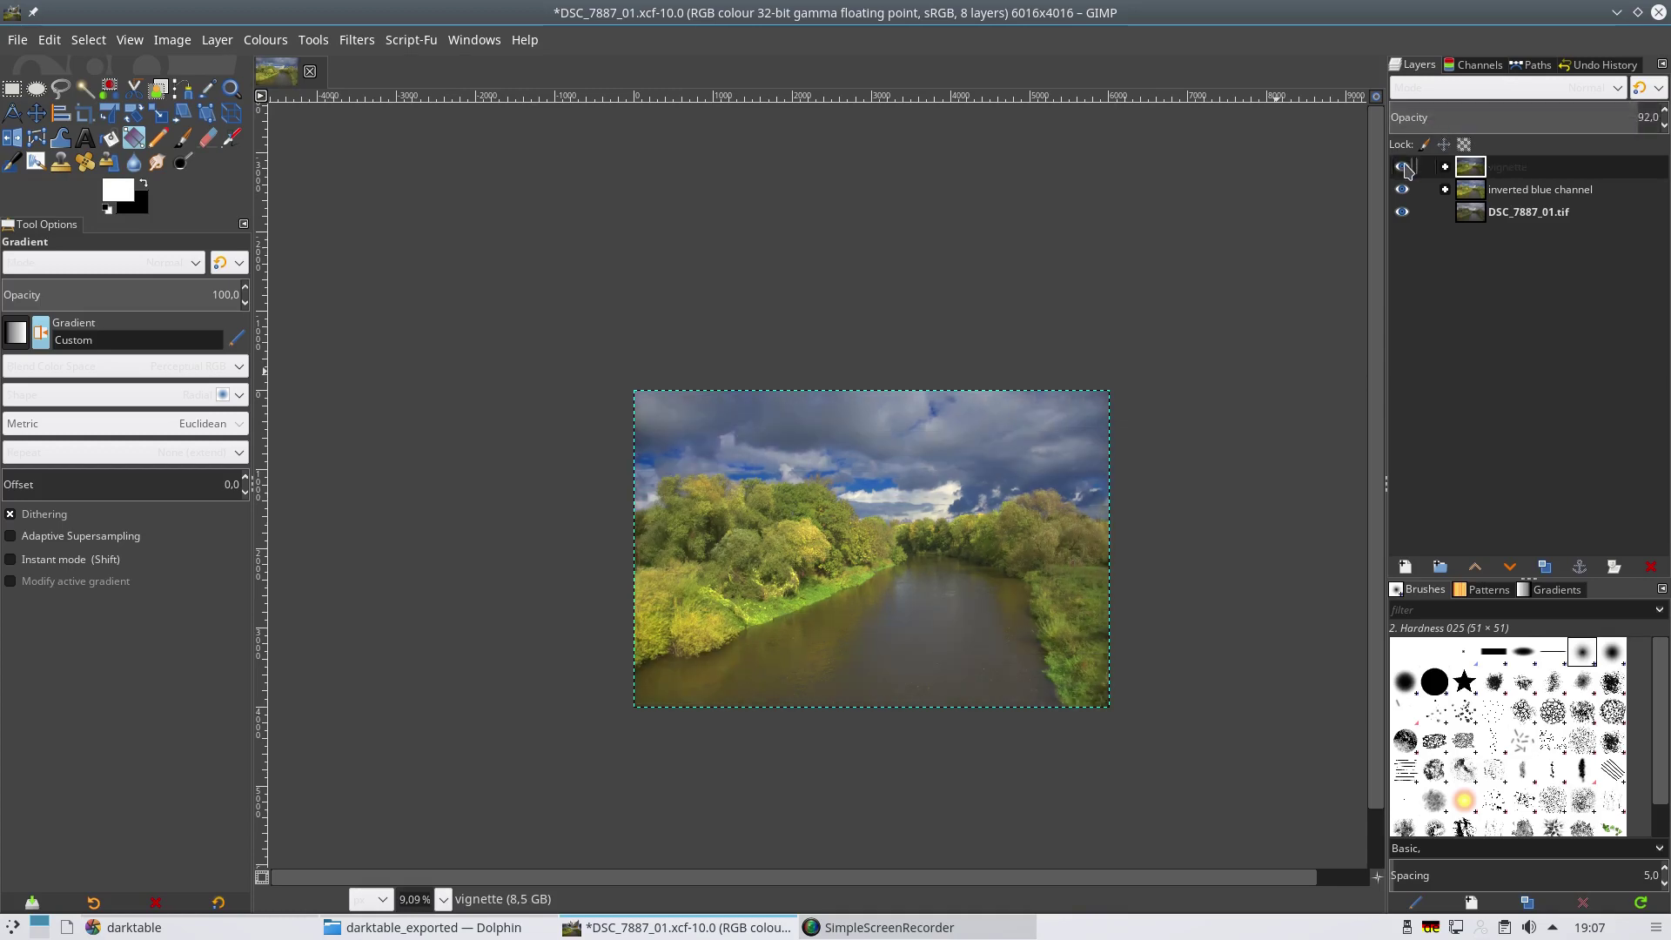
left_click(1408, 168)
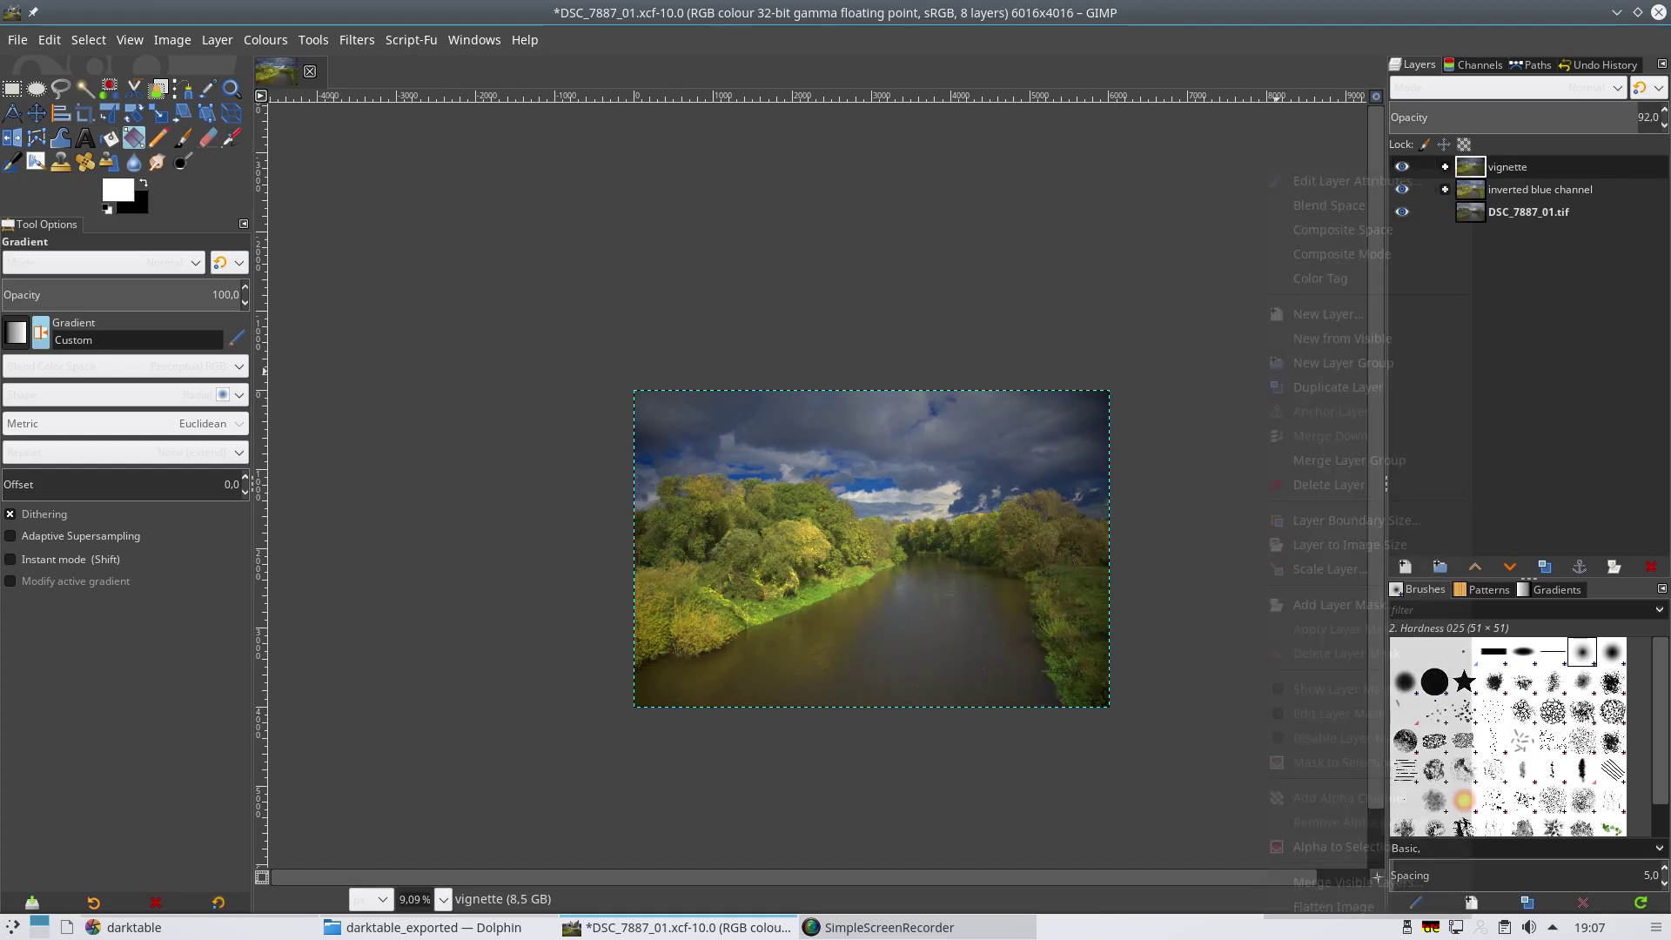
Create Visible #2 from the visible image and move it to the top of the stack.
right_click(1475, 171)
left_click(1556, 256)
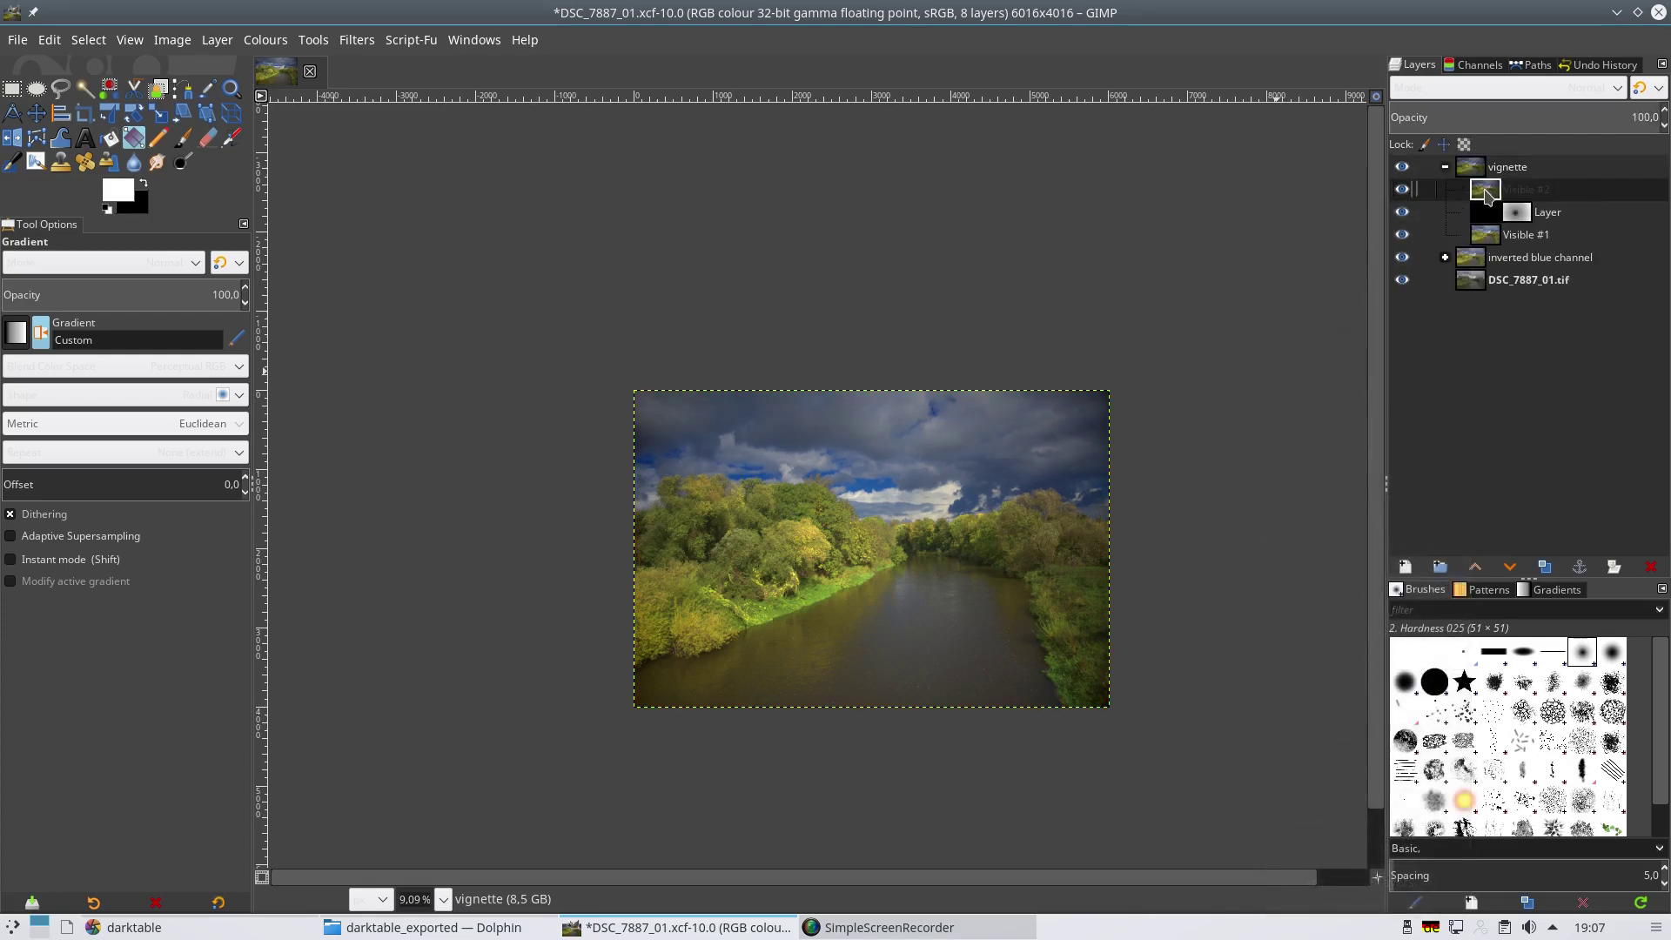
left_click_drag(1485, 192, 1520, 170)
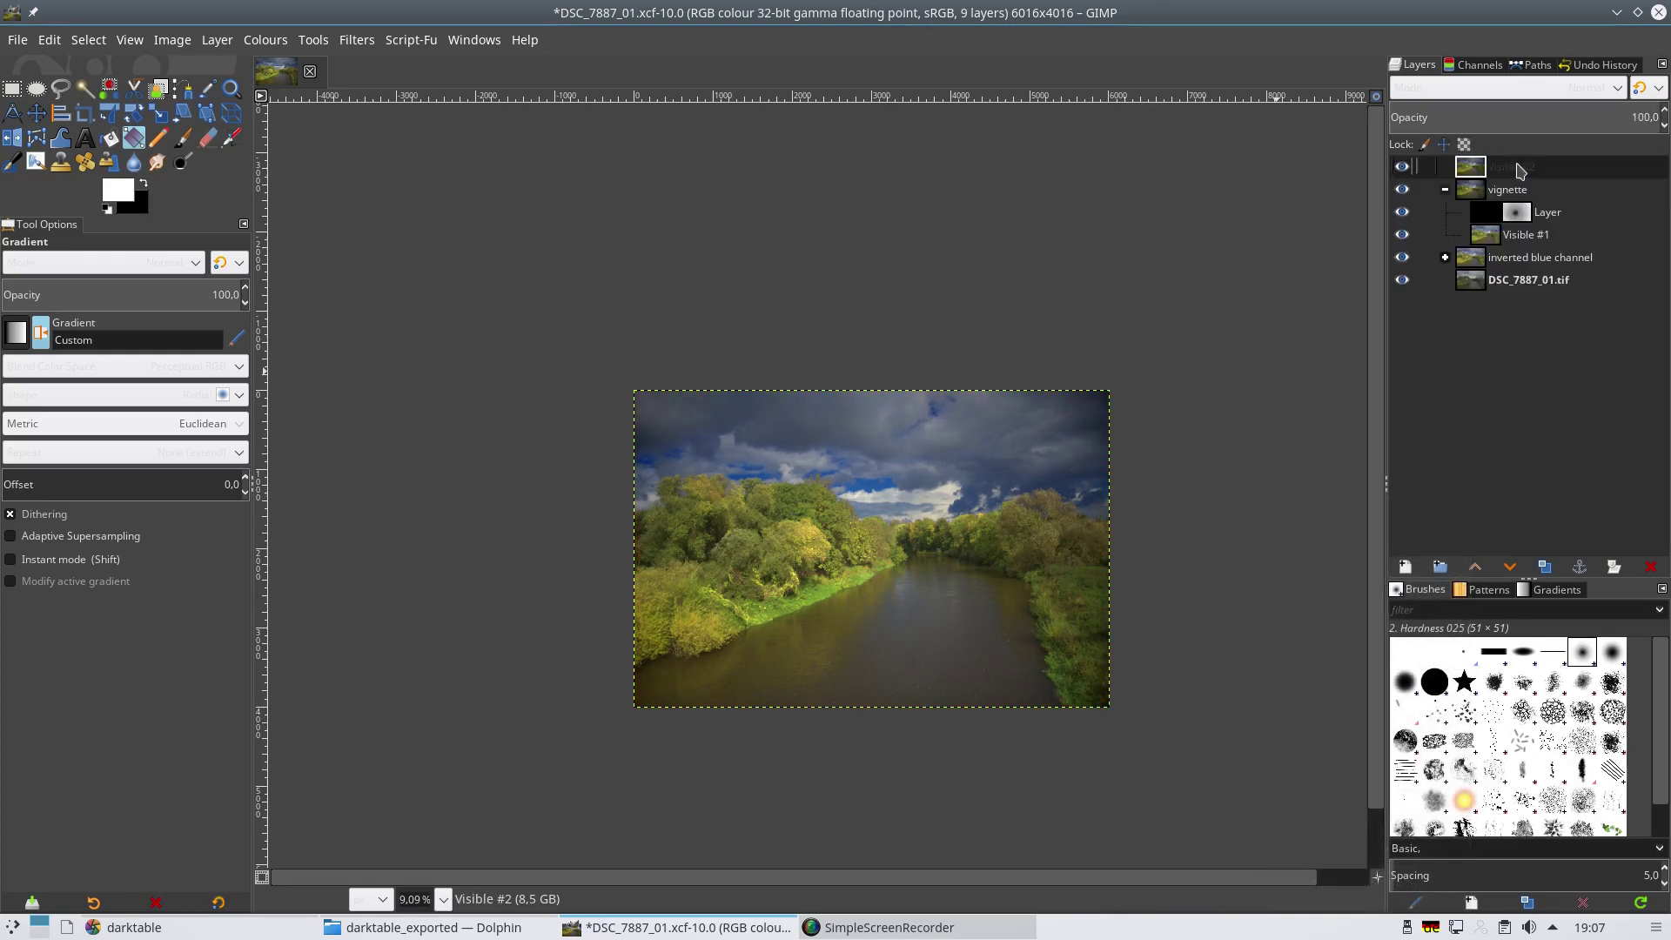
left_click(1444, 189)
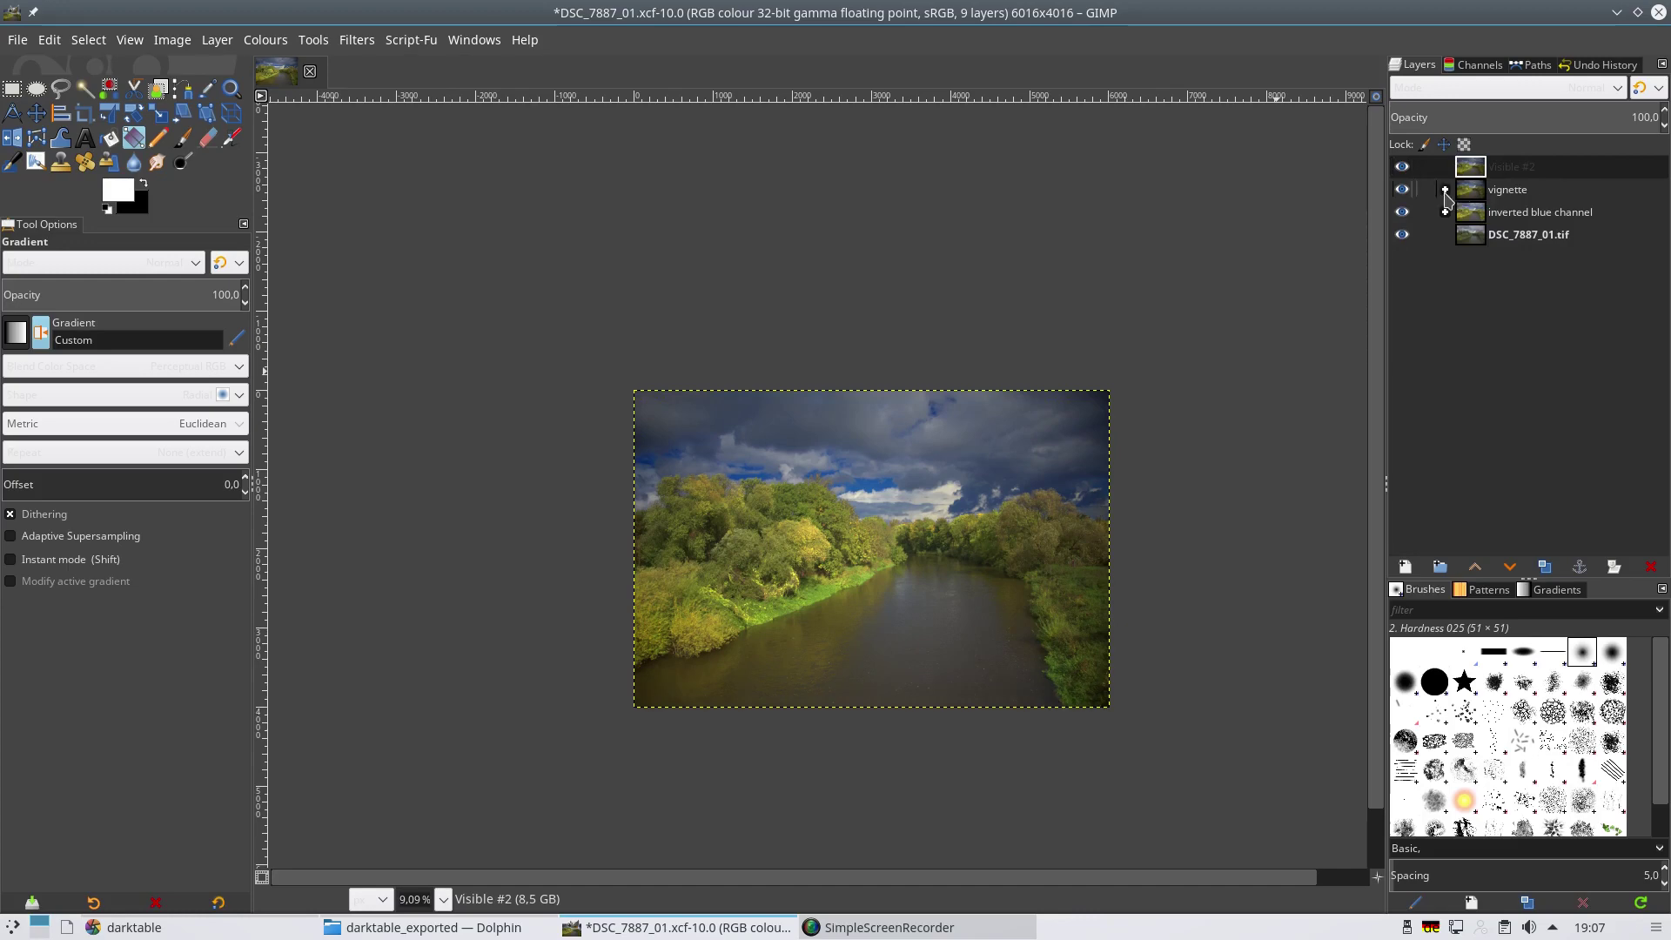
left_click(265, 40)
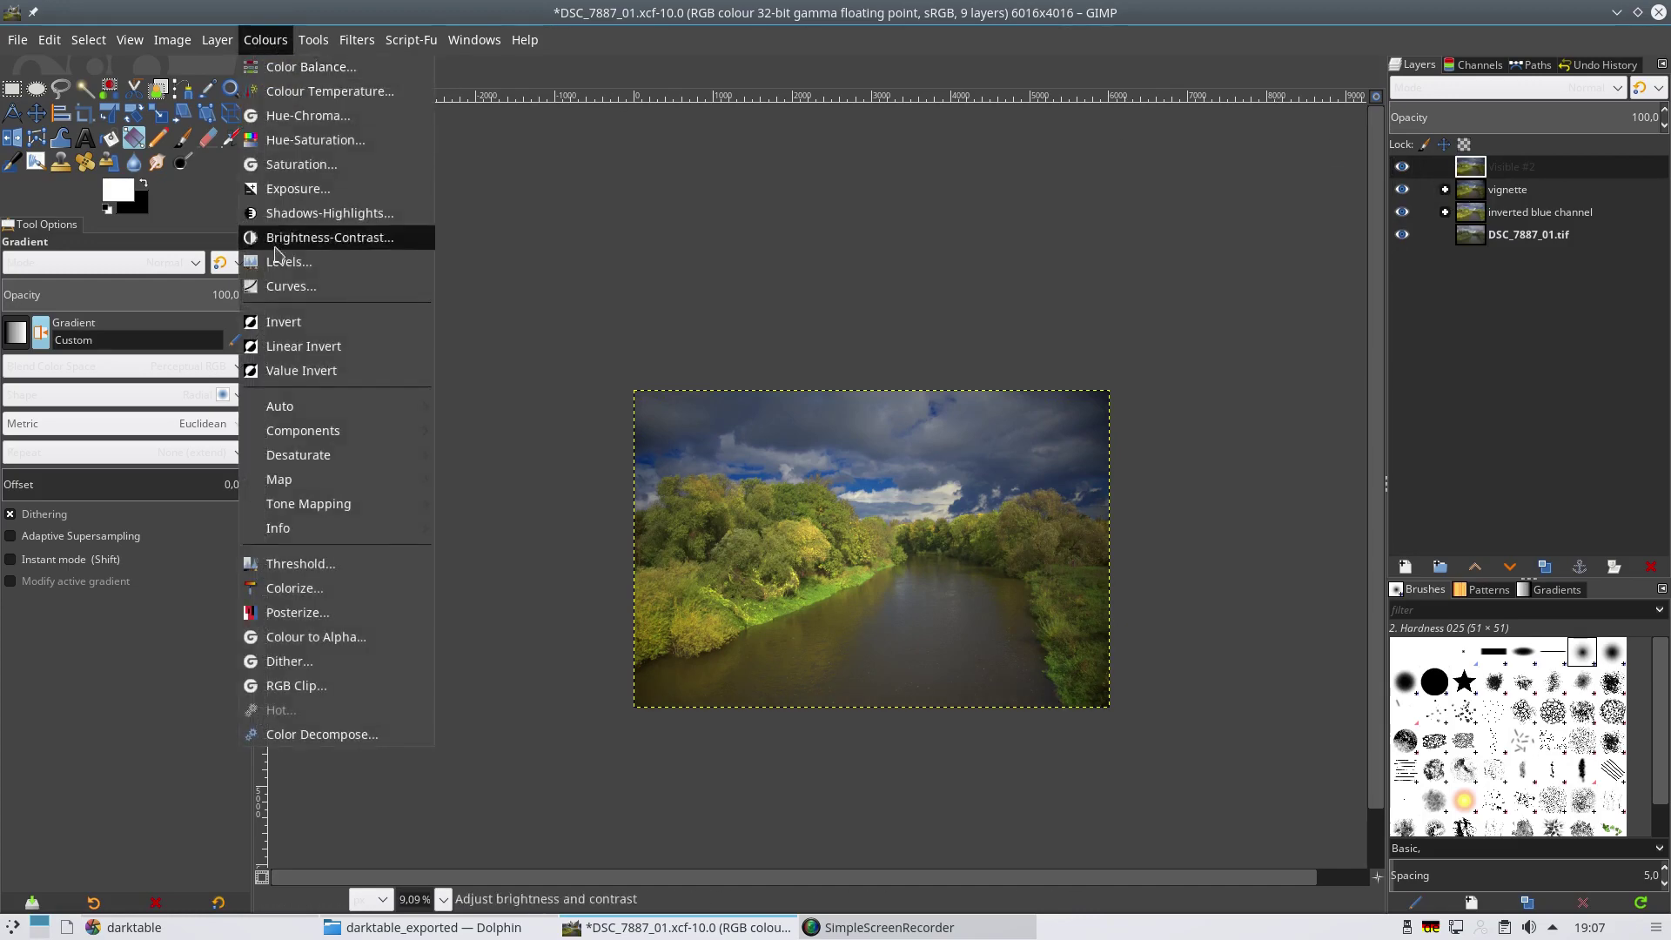
left_click(286, 284)
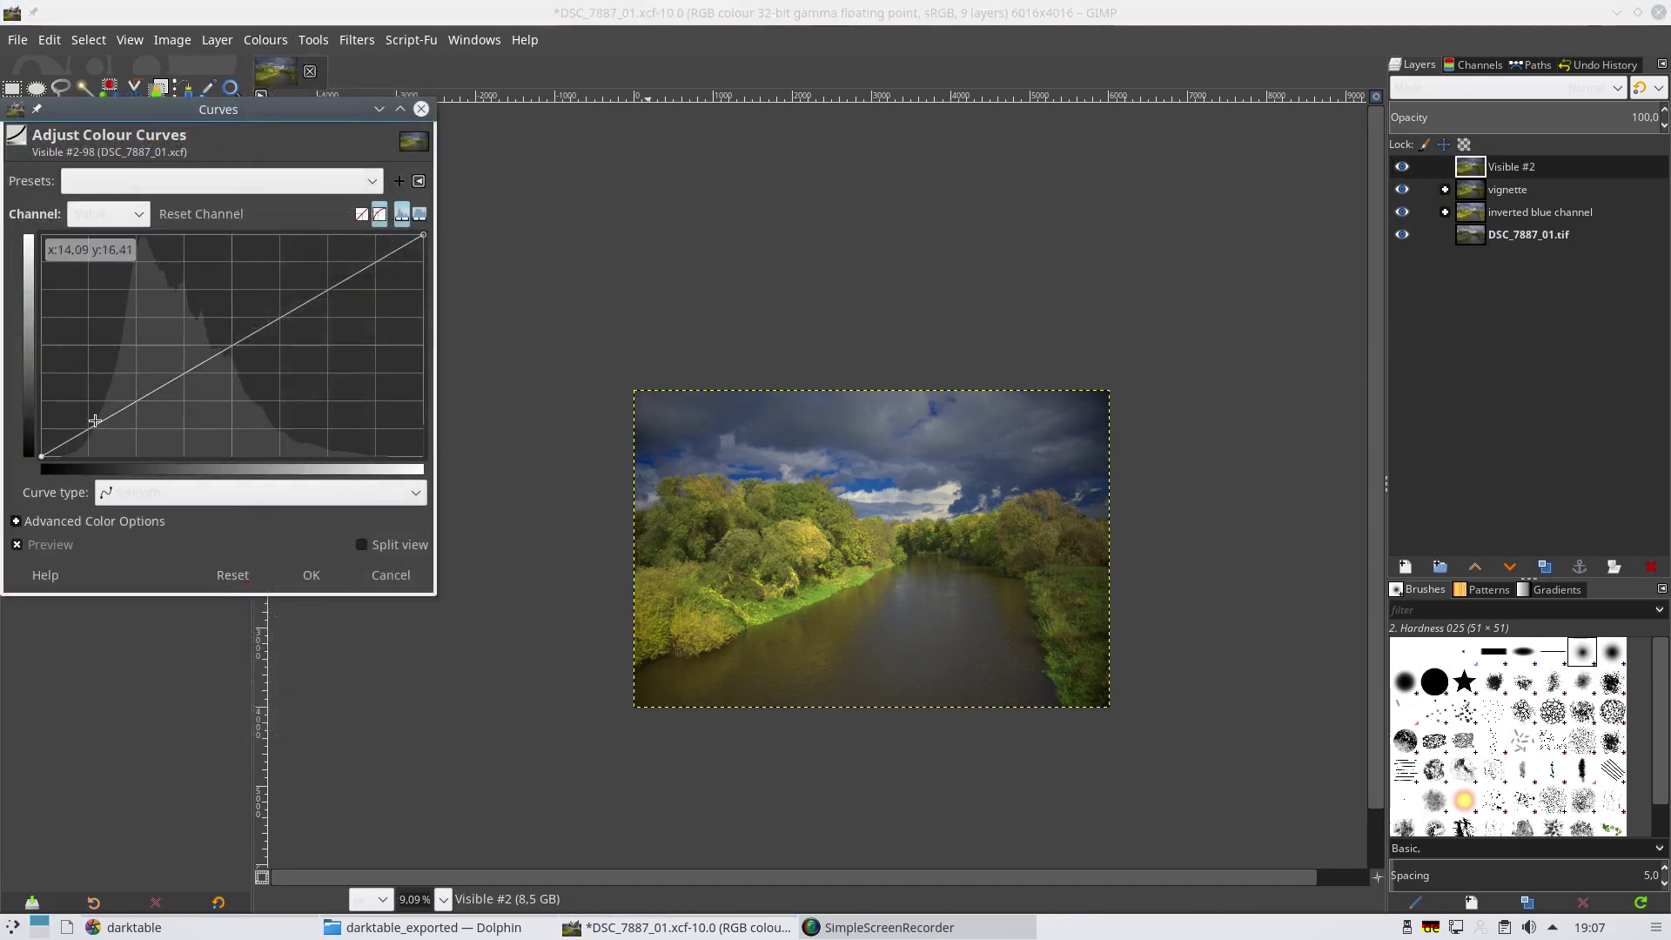
left_click_drag(94, 420, 89, 441)
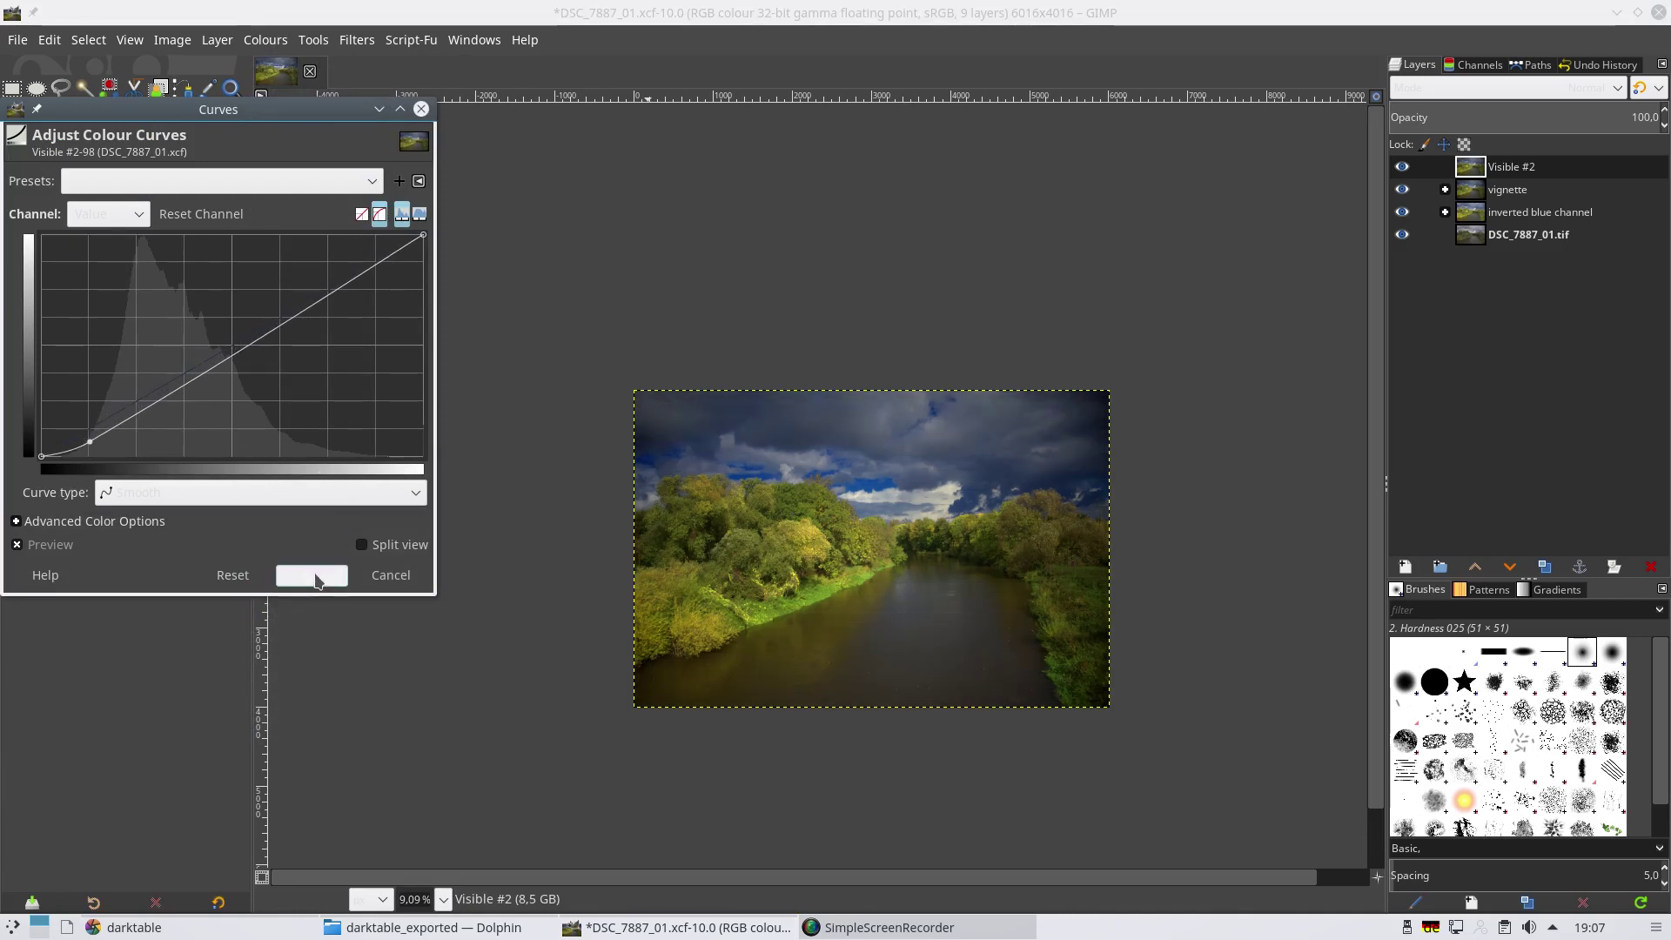
left_click(312, 576)
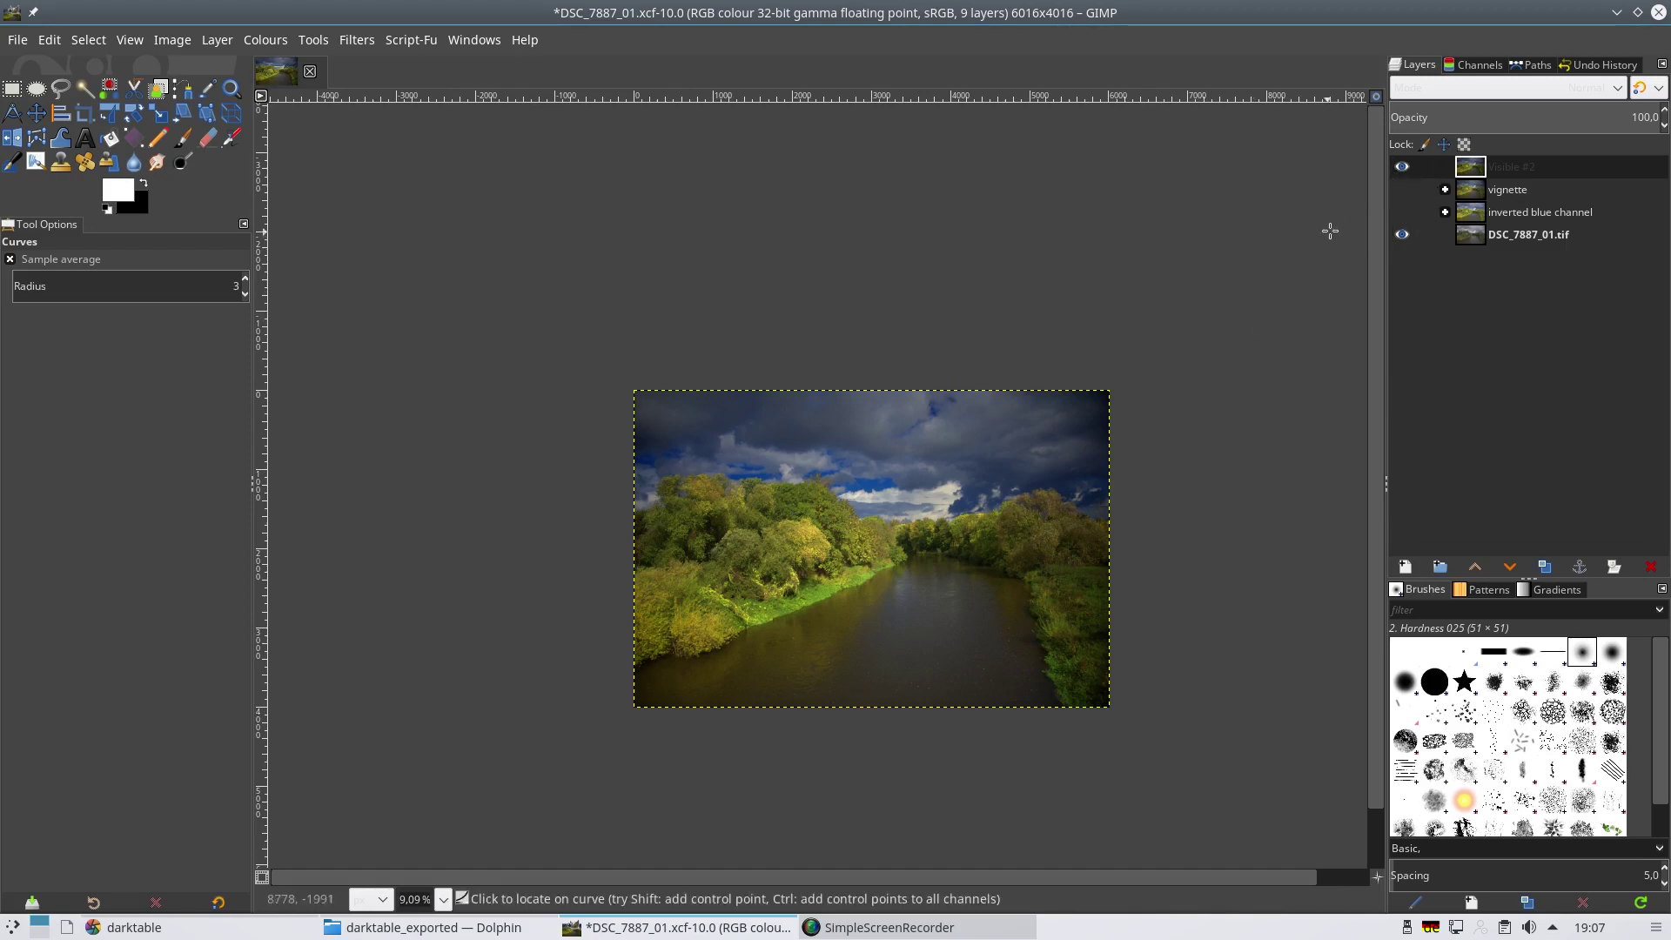
left_click(1401, 167)
left_click(1401, 167)
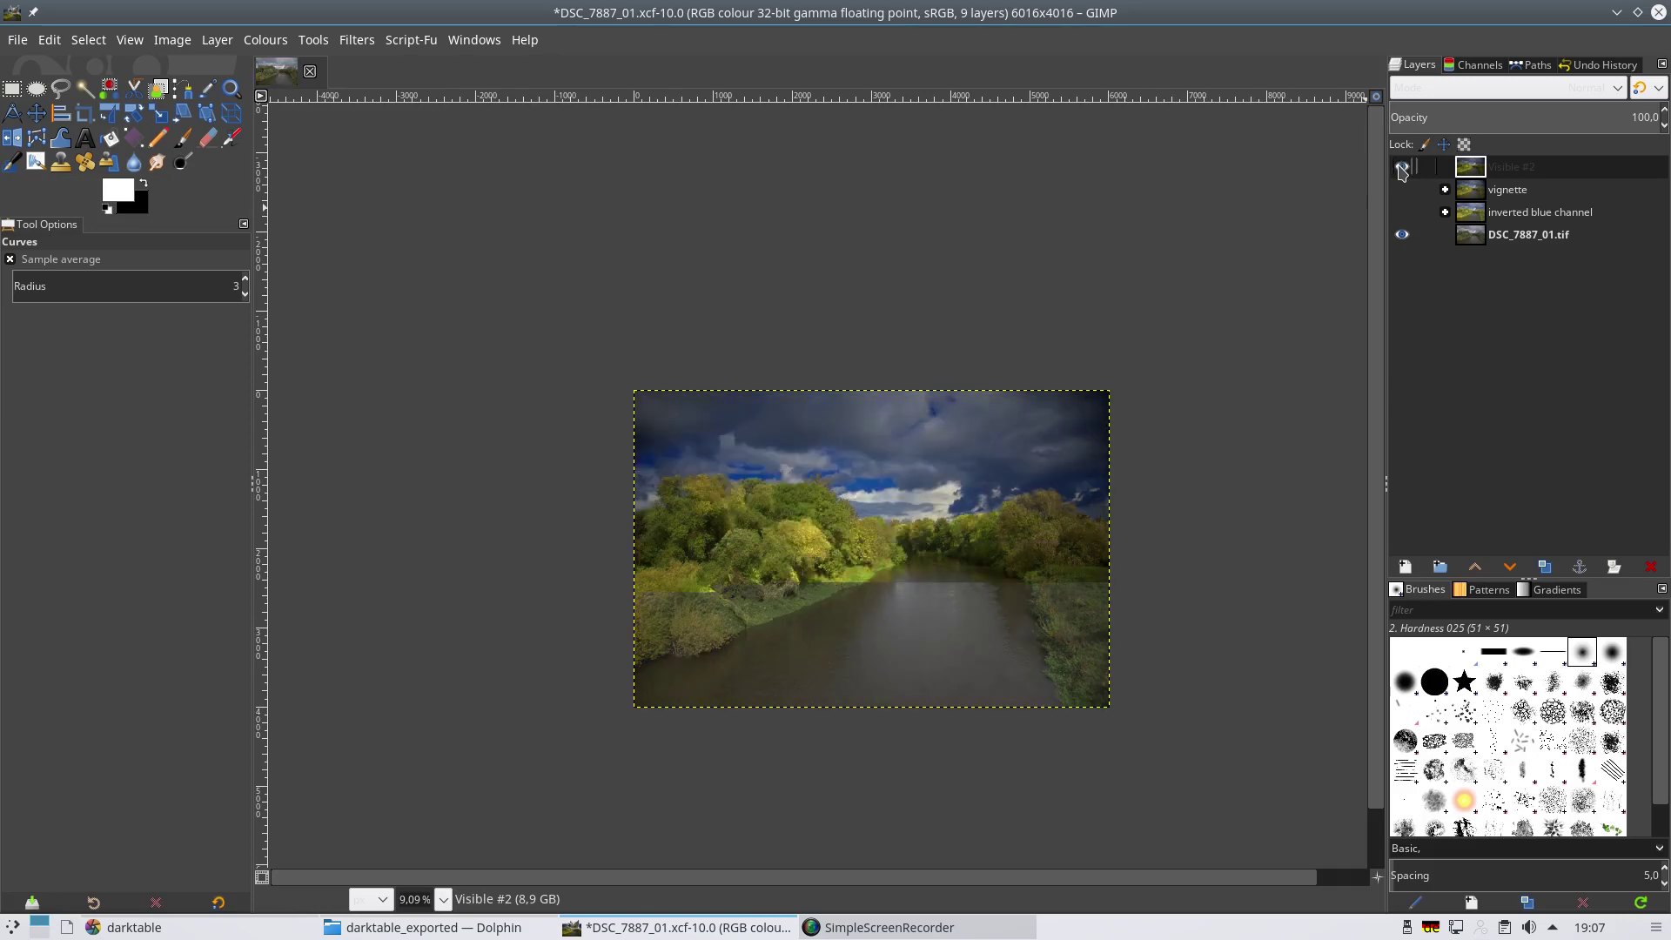
key("ctrl+shift+j")
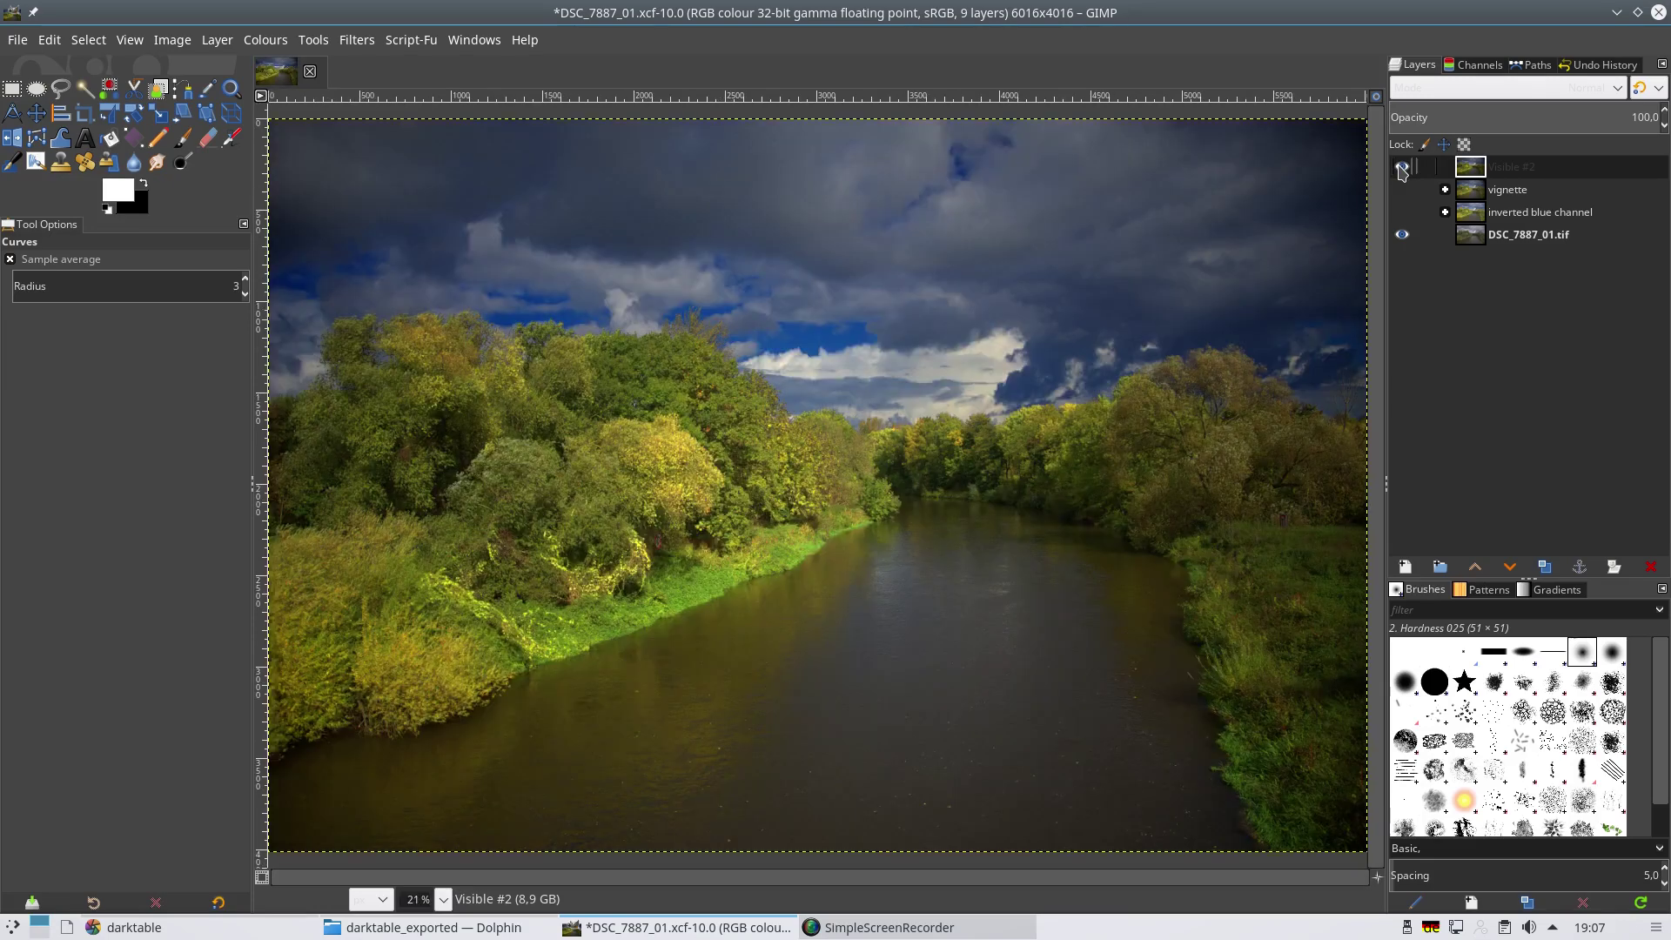
left_click(1401, 167)
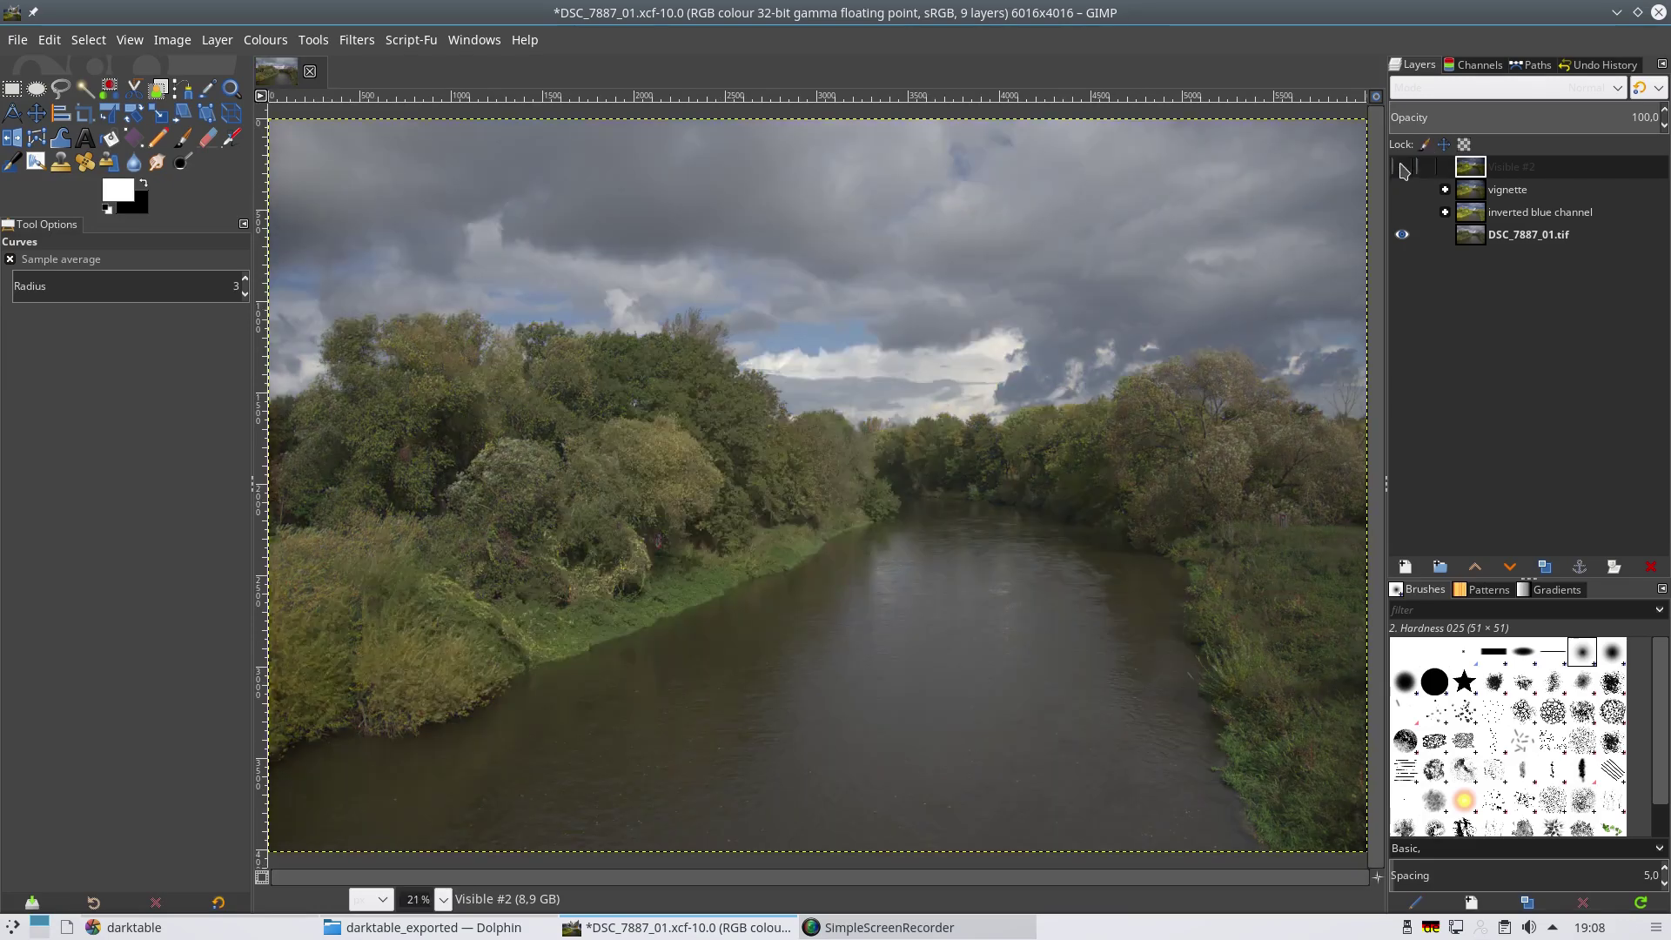
left_click(1401, 167)
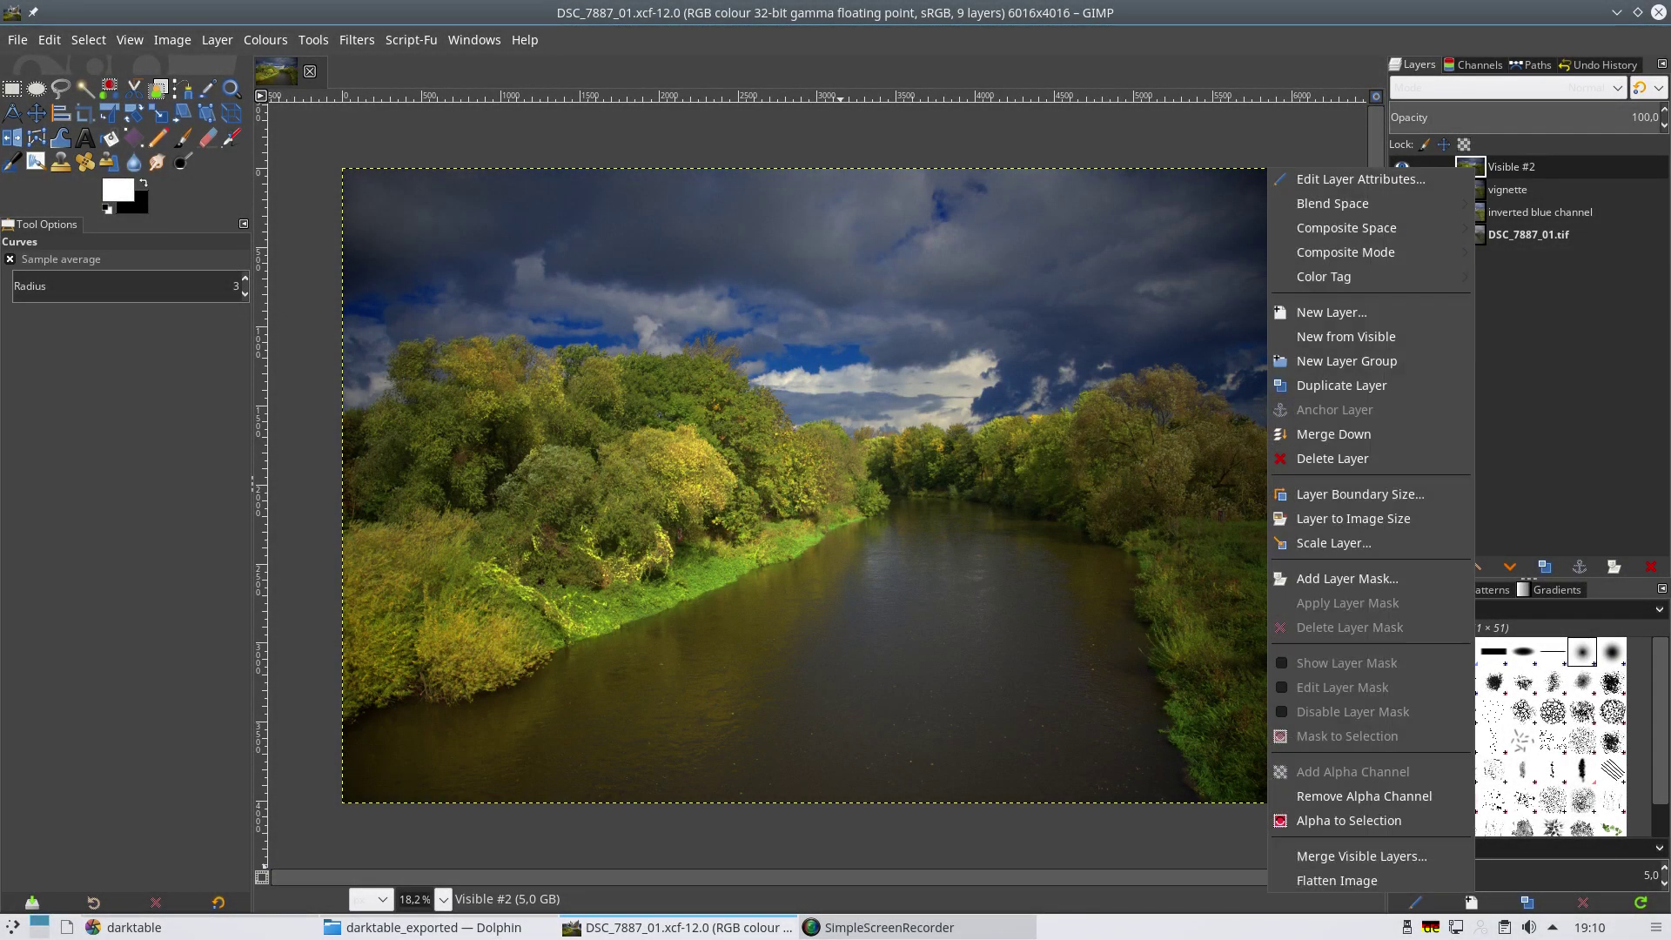
Create Visible #3 from the visible image and add a 'dodge and burn' layer group above it.
left_click(1345, 336)
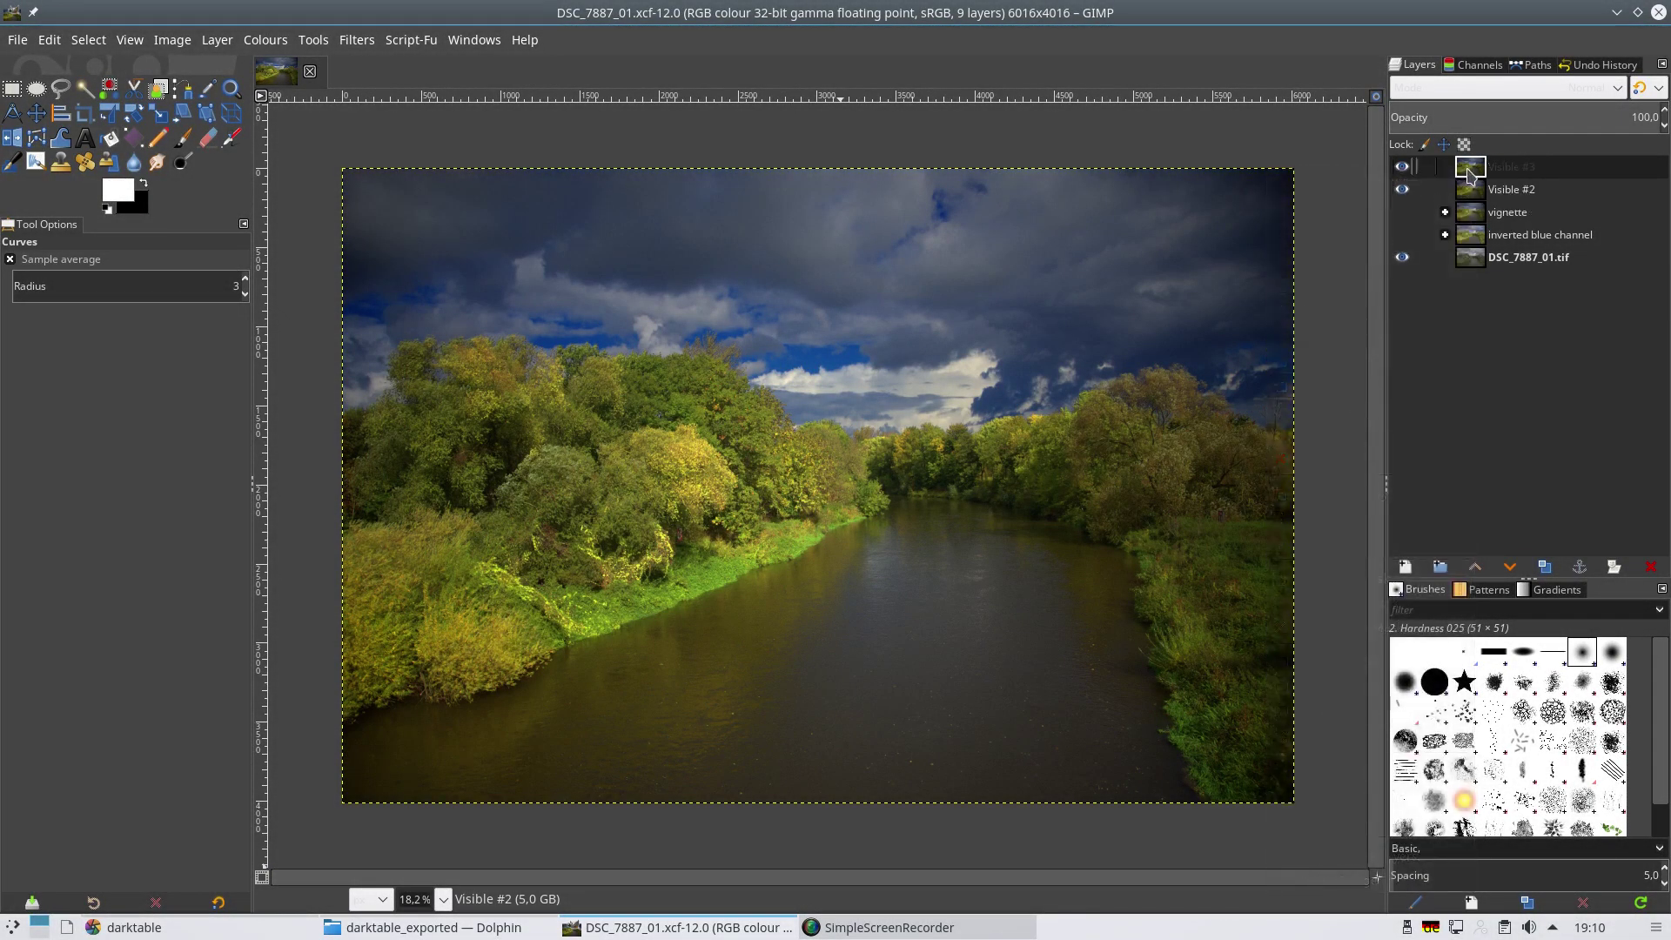
right_click(1470, 170)
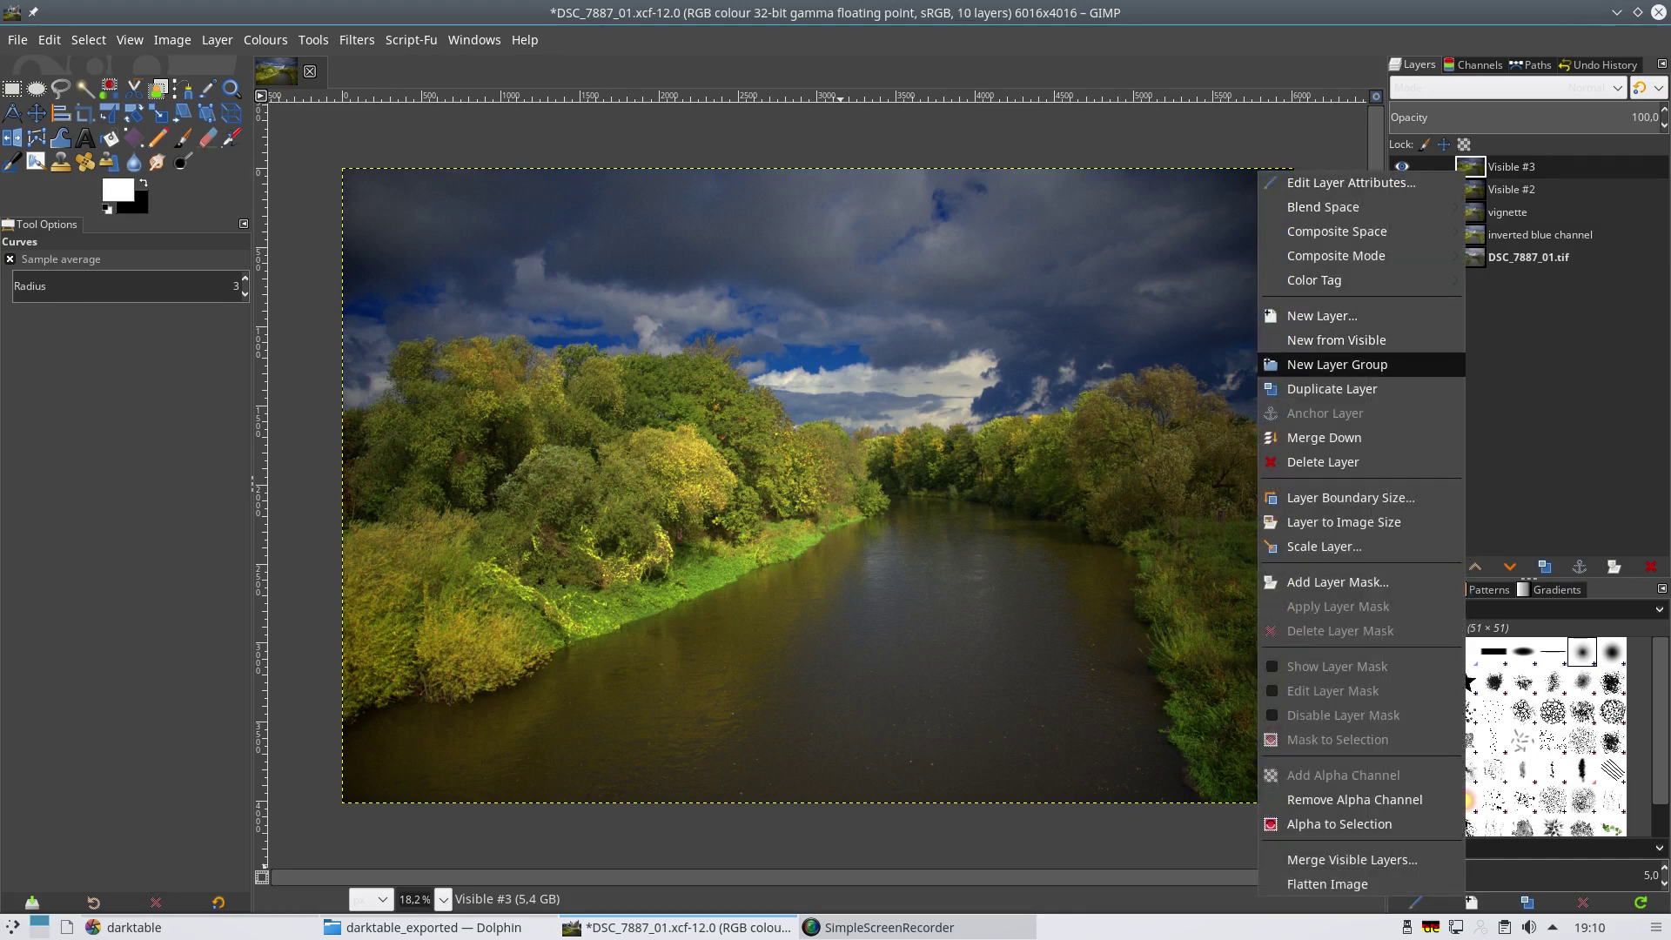
left_click(1338, 363)
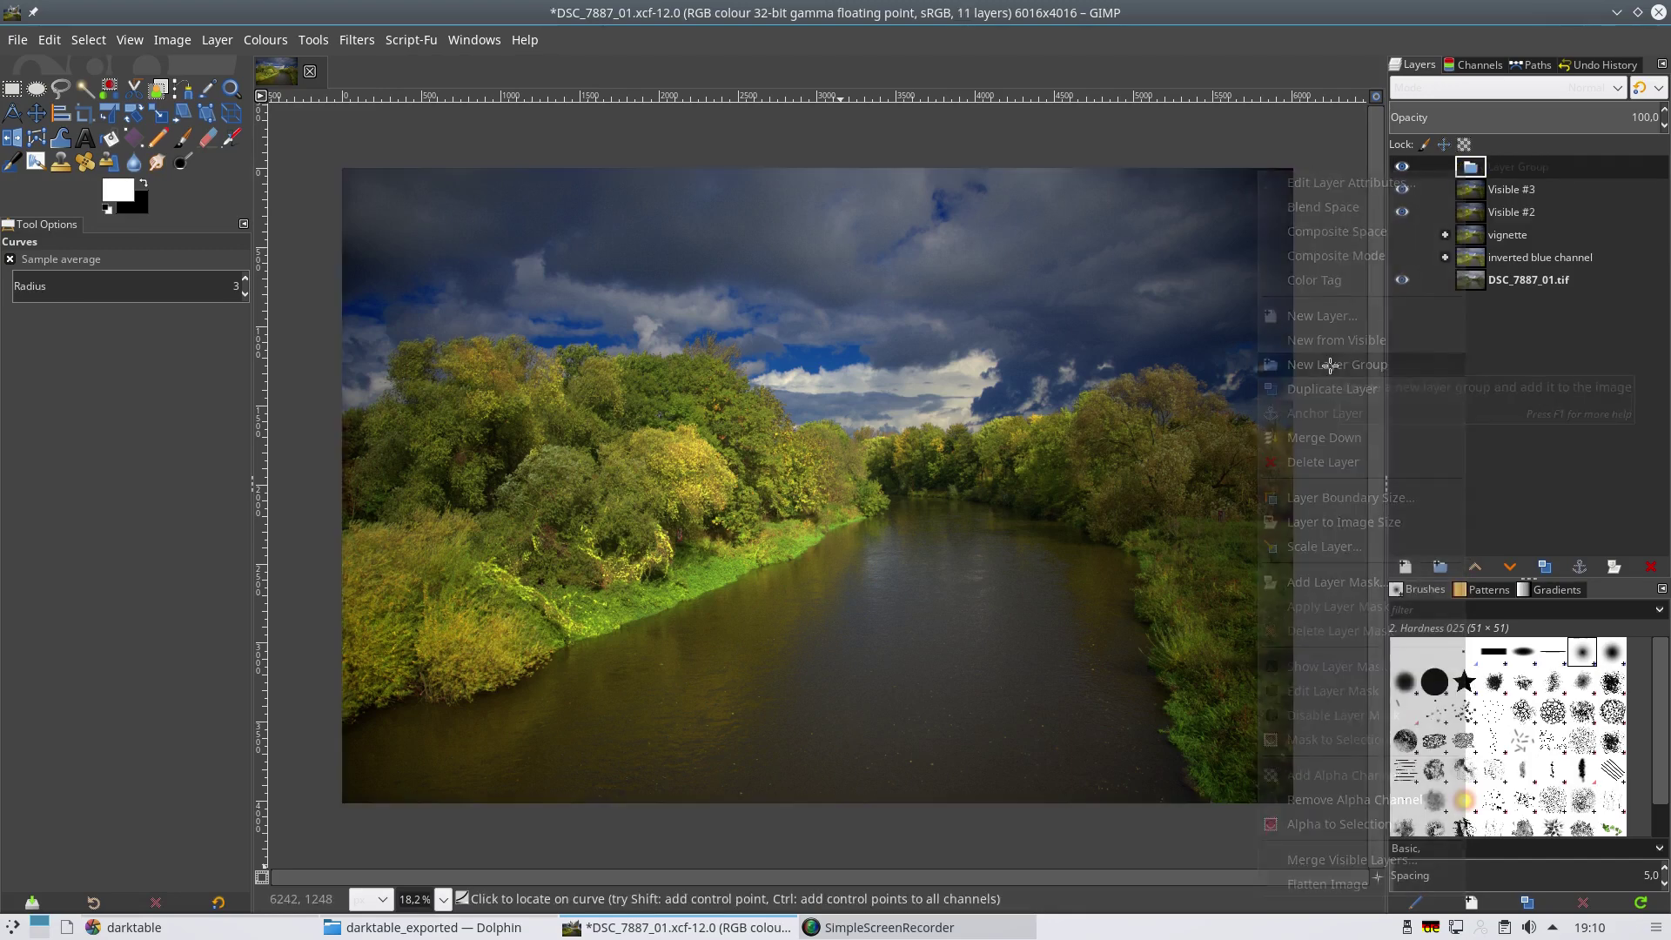
double_click(1517, 168)
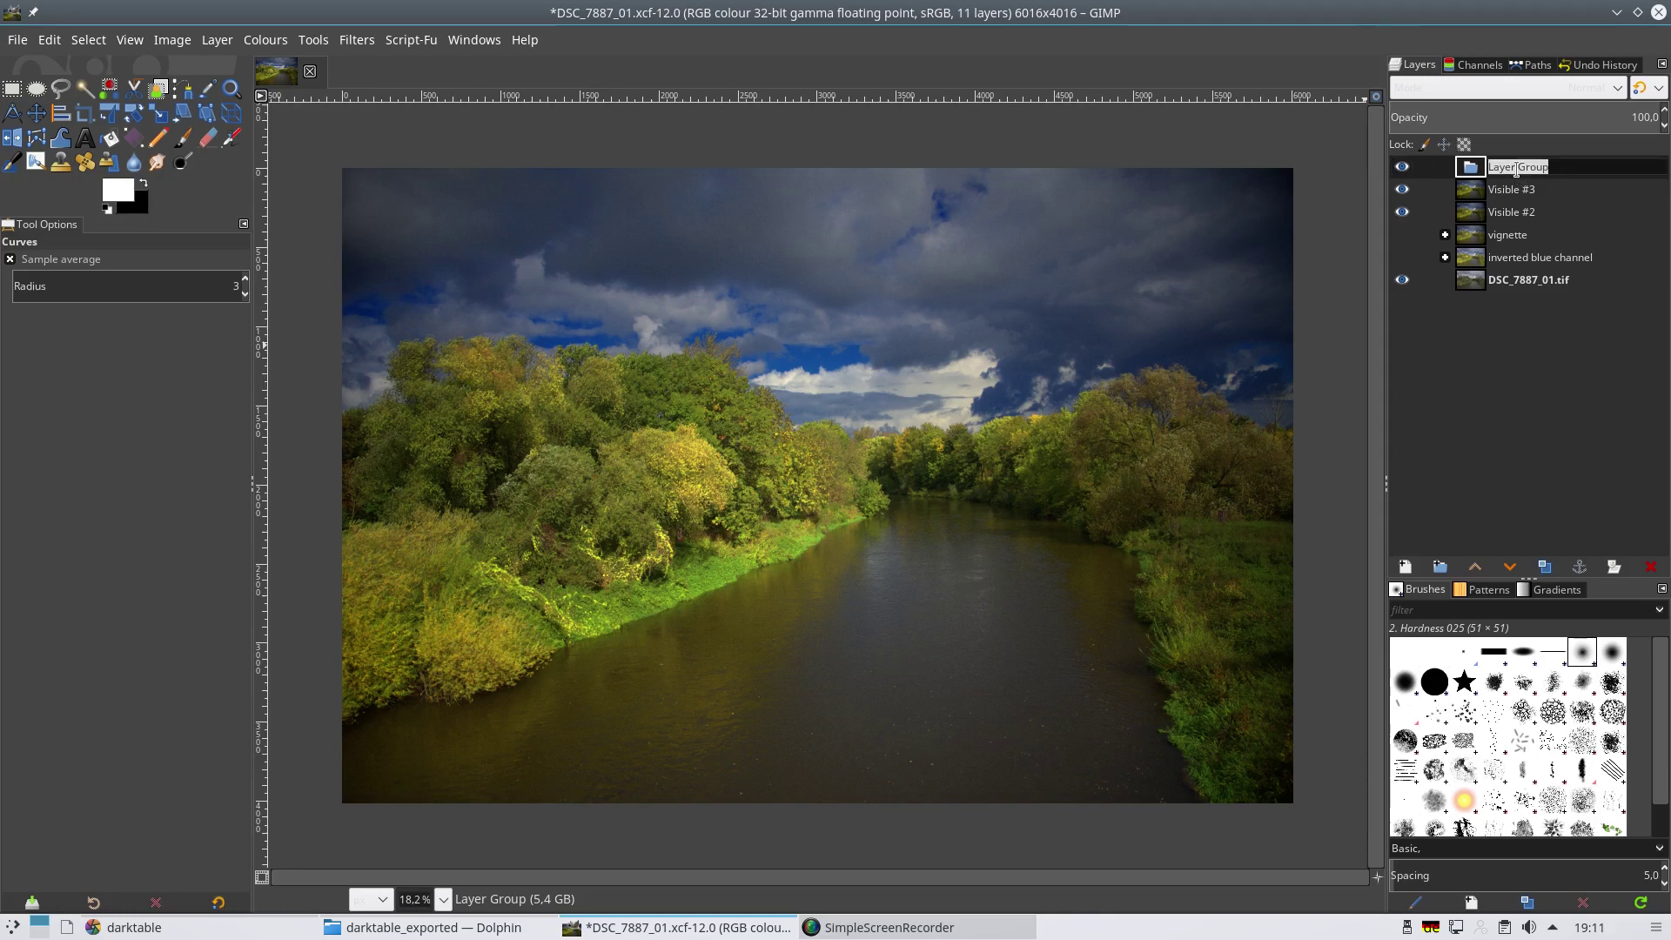
type("dodge and burn")
key("Return")
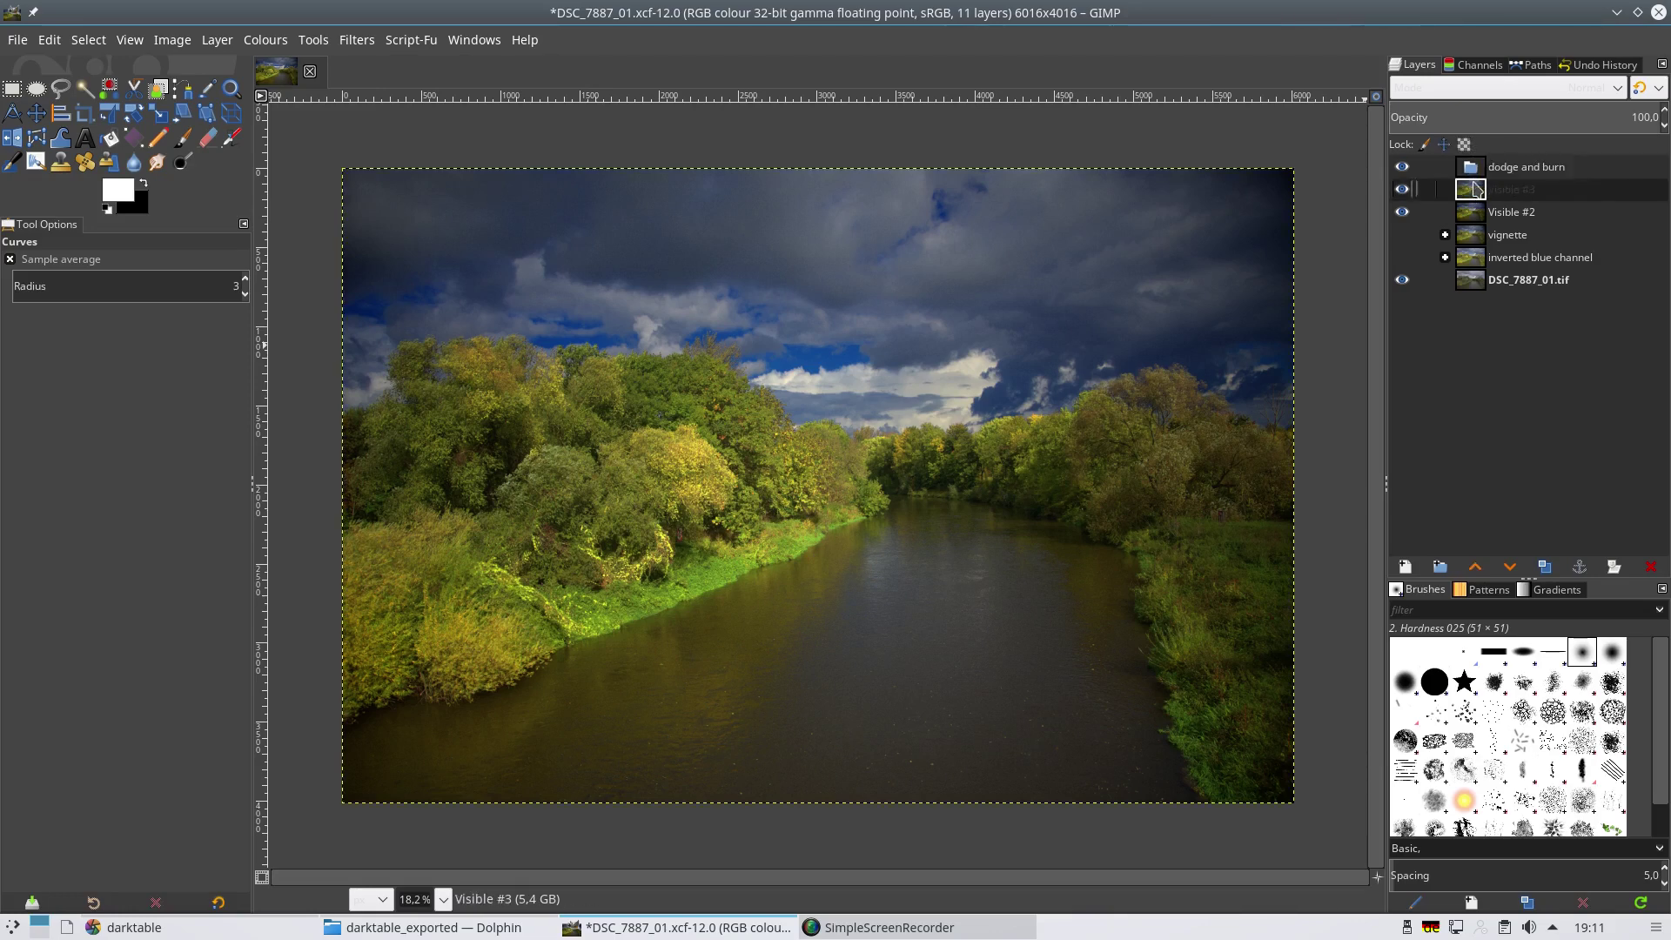
Move Visible #3 into the dodge and burn group, add a transparent layer above it, and select the Paintbrush.
left_click_drag(1473, 187, 1534, 171)
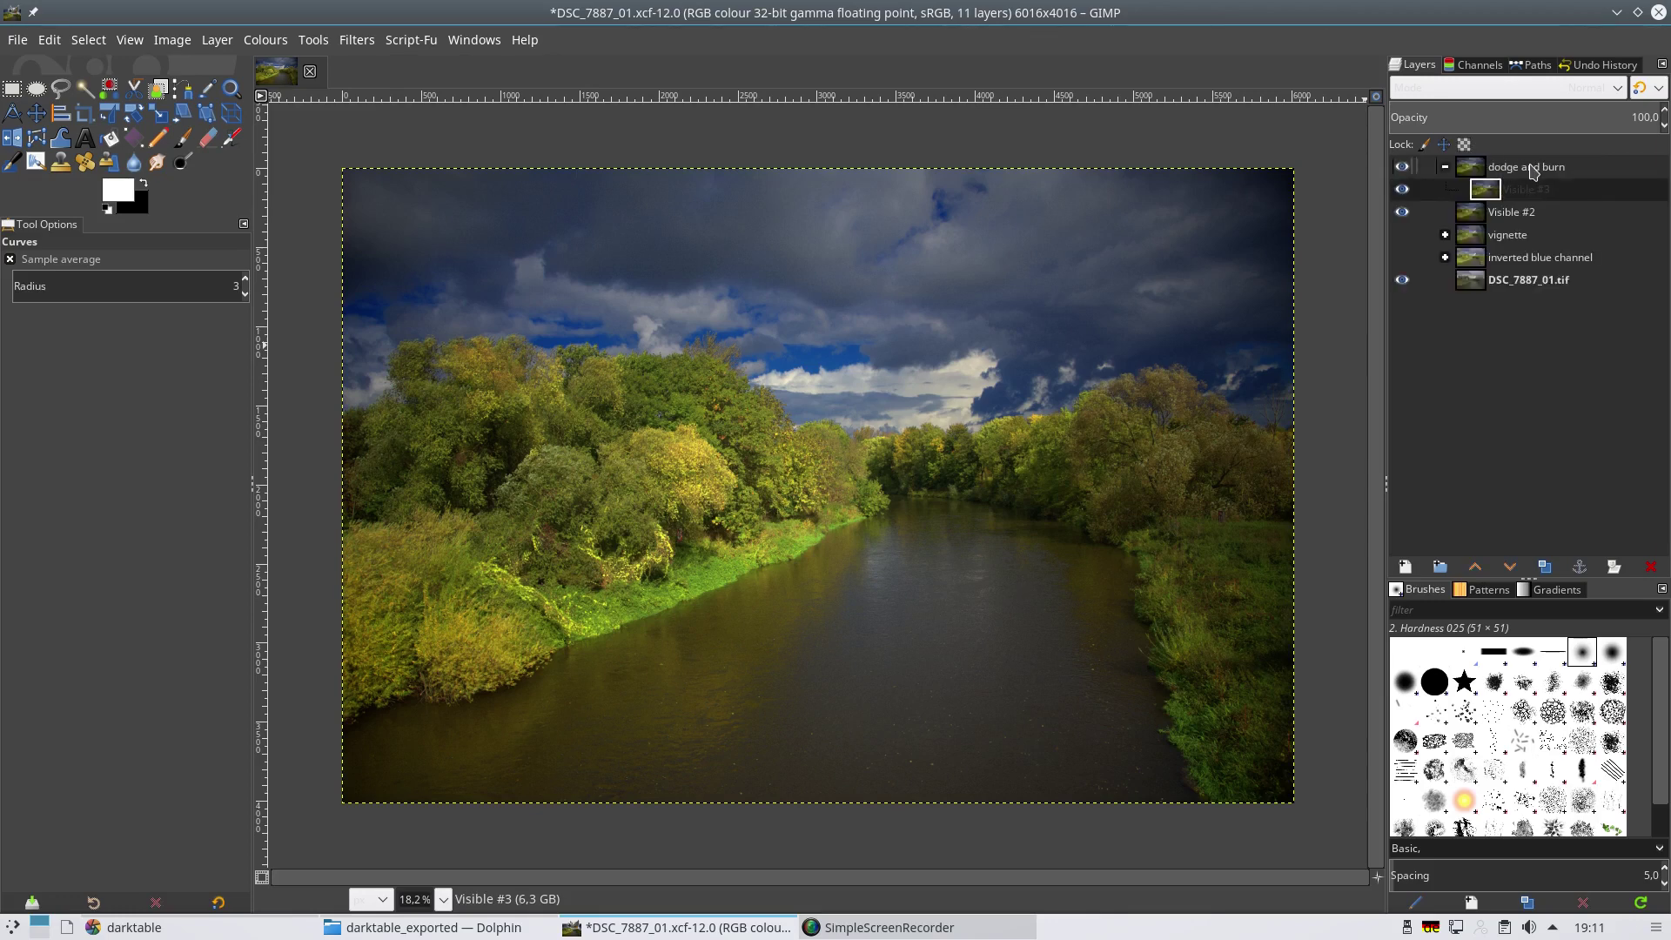
right_click(1479, 198)
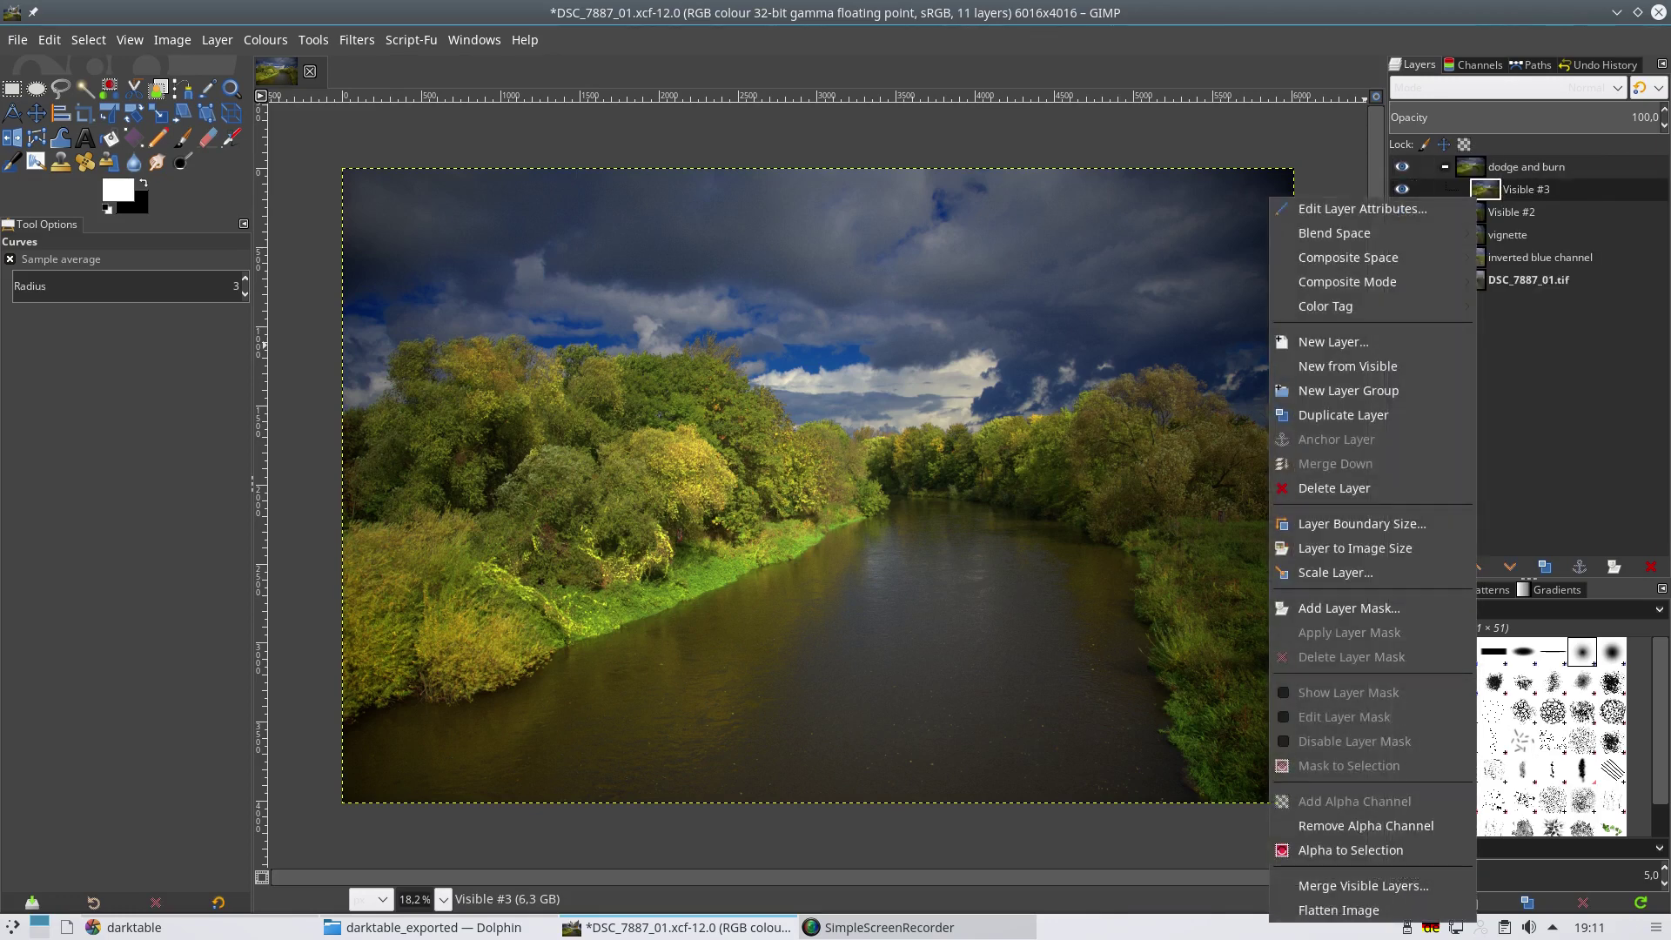
left_click(1370, 342)
left_click(1329, 529)
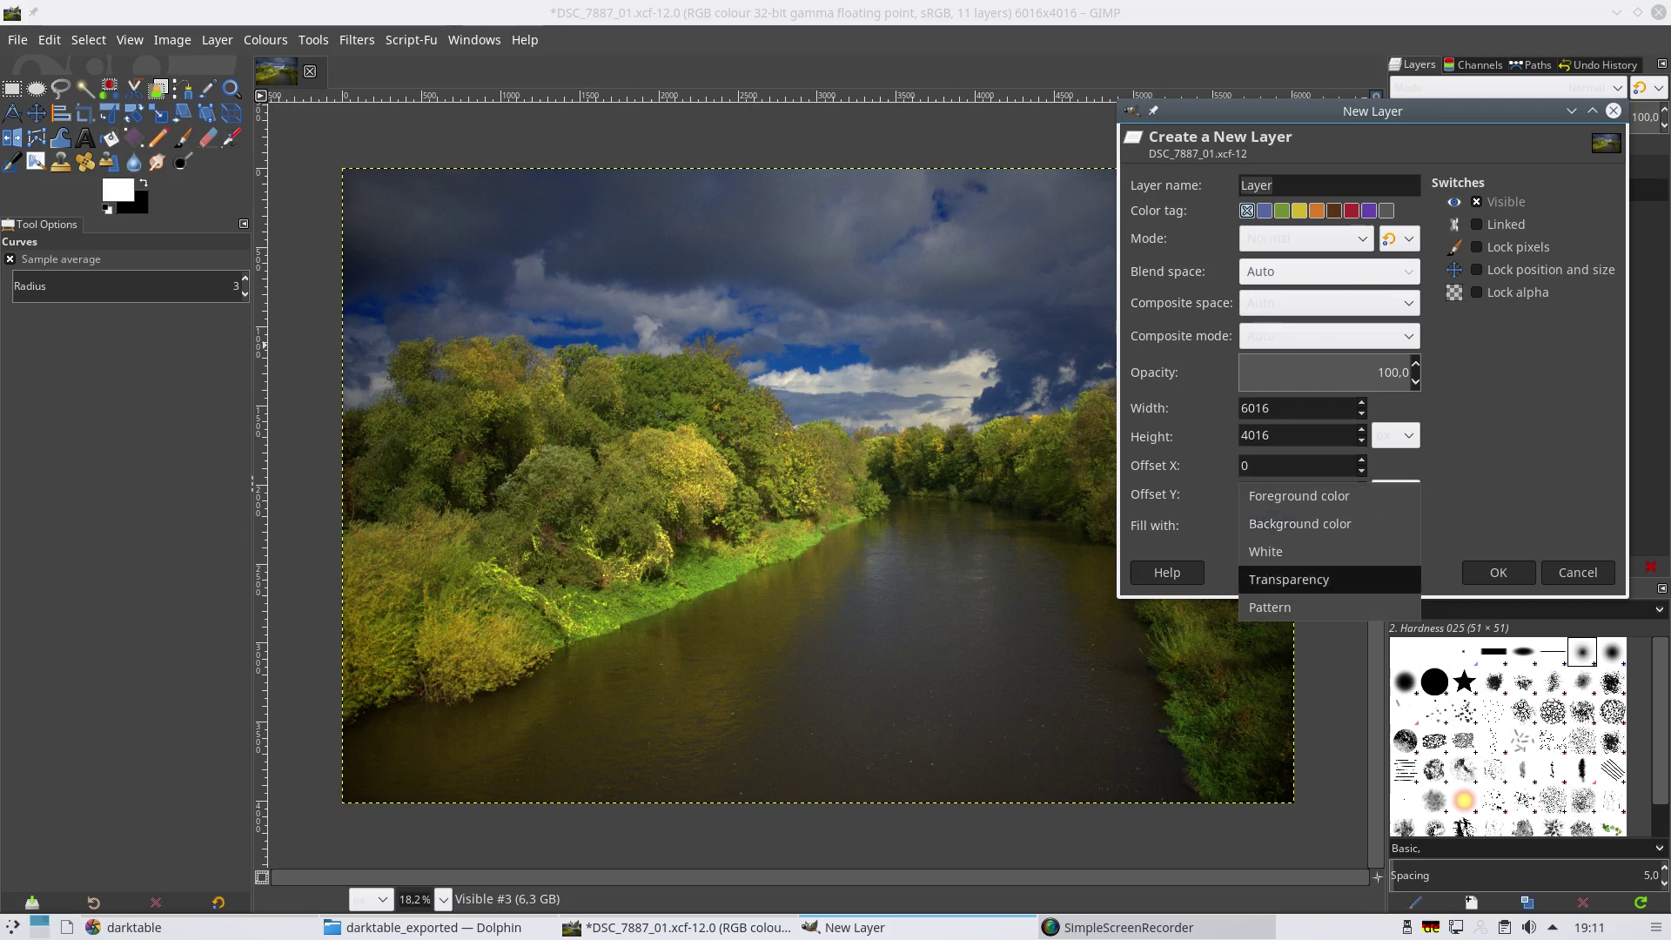
left_click(1289, 579)
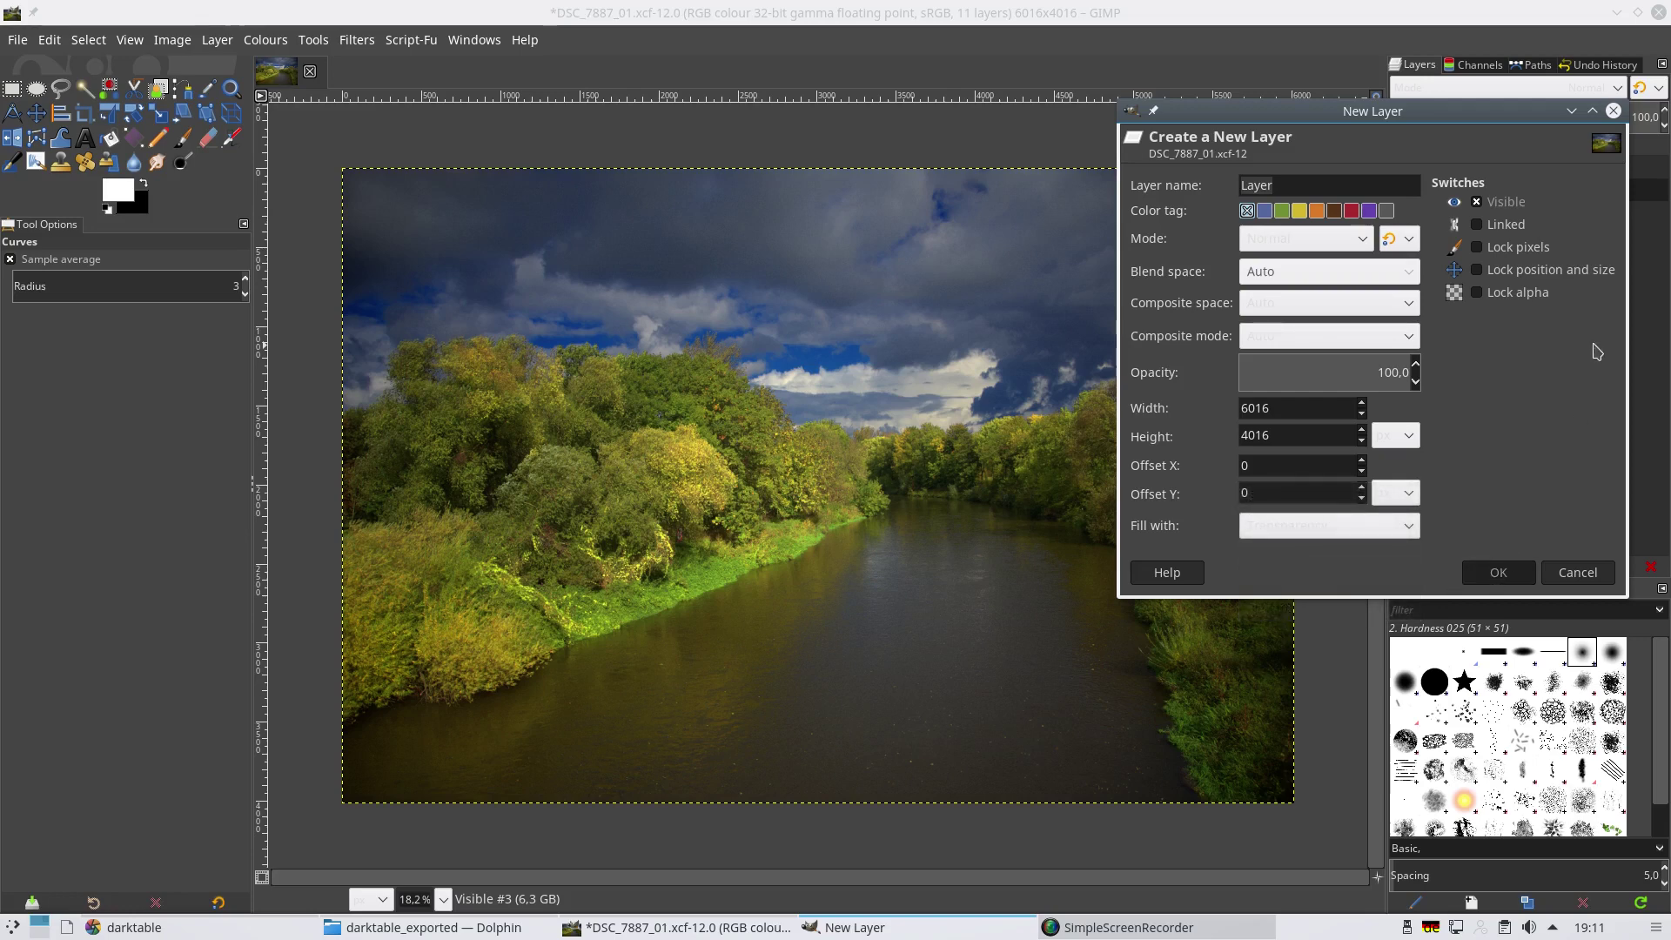
key("Return")
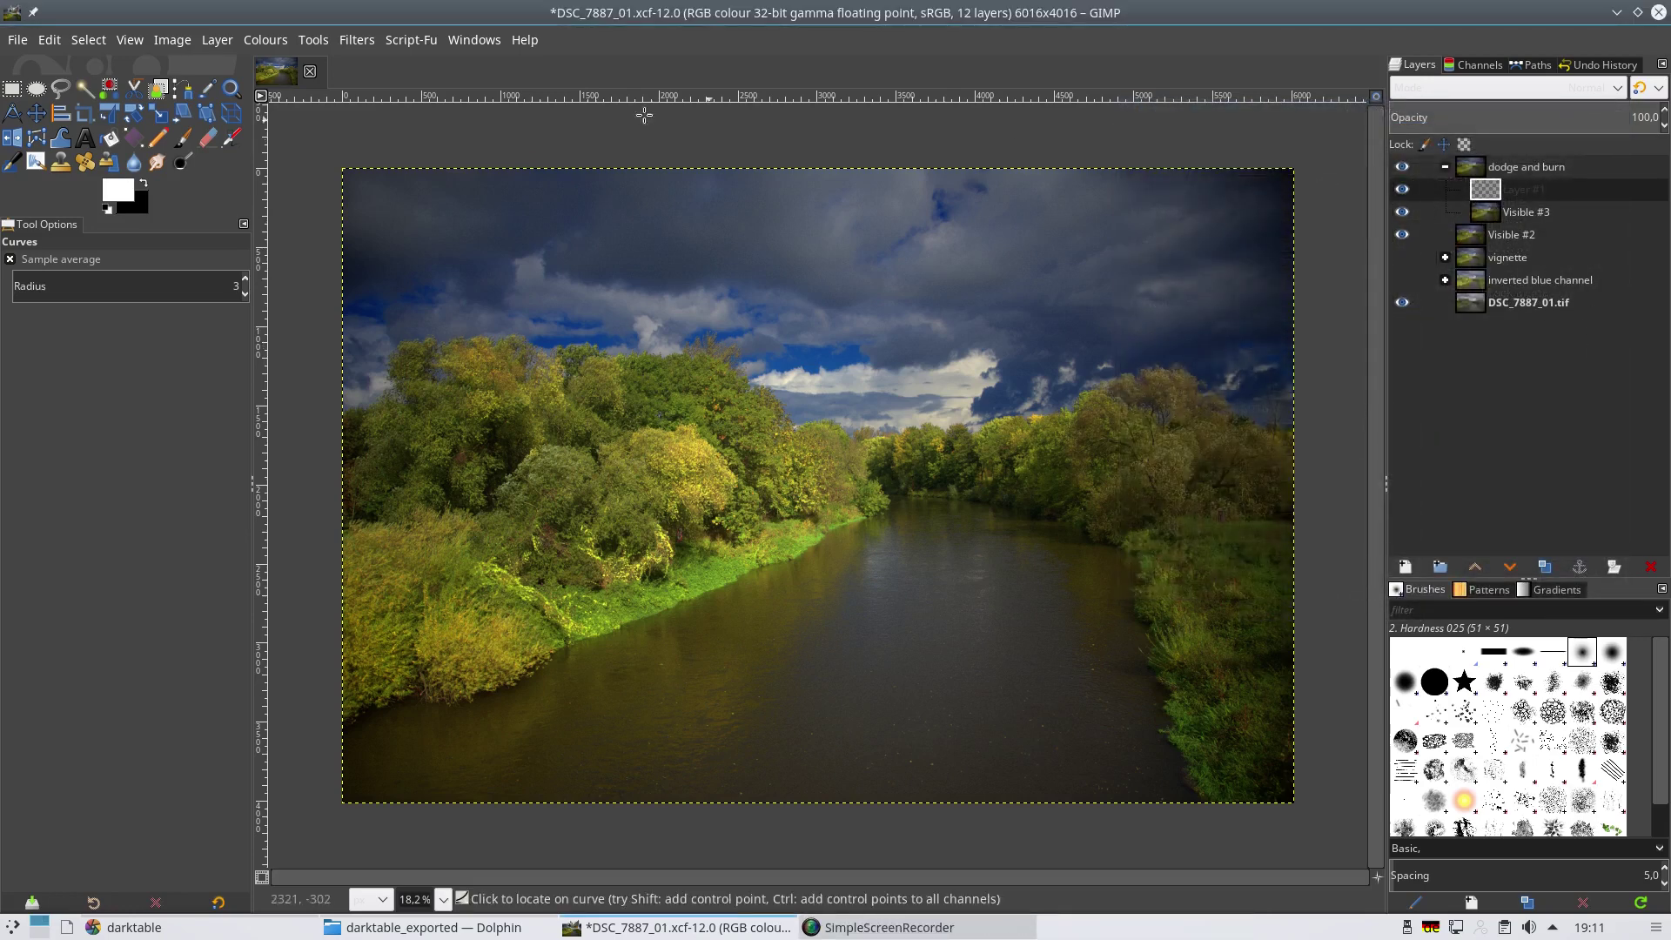
left_click(183, 138)
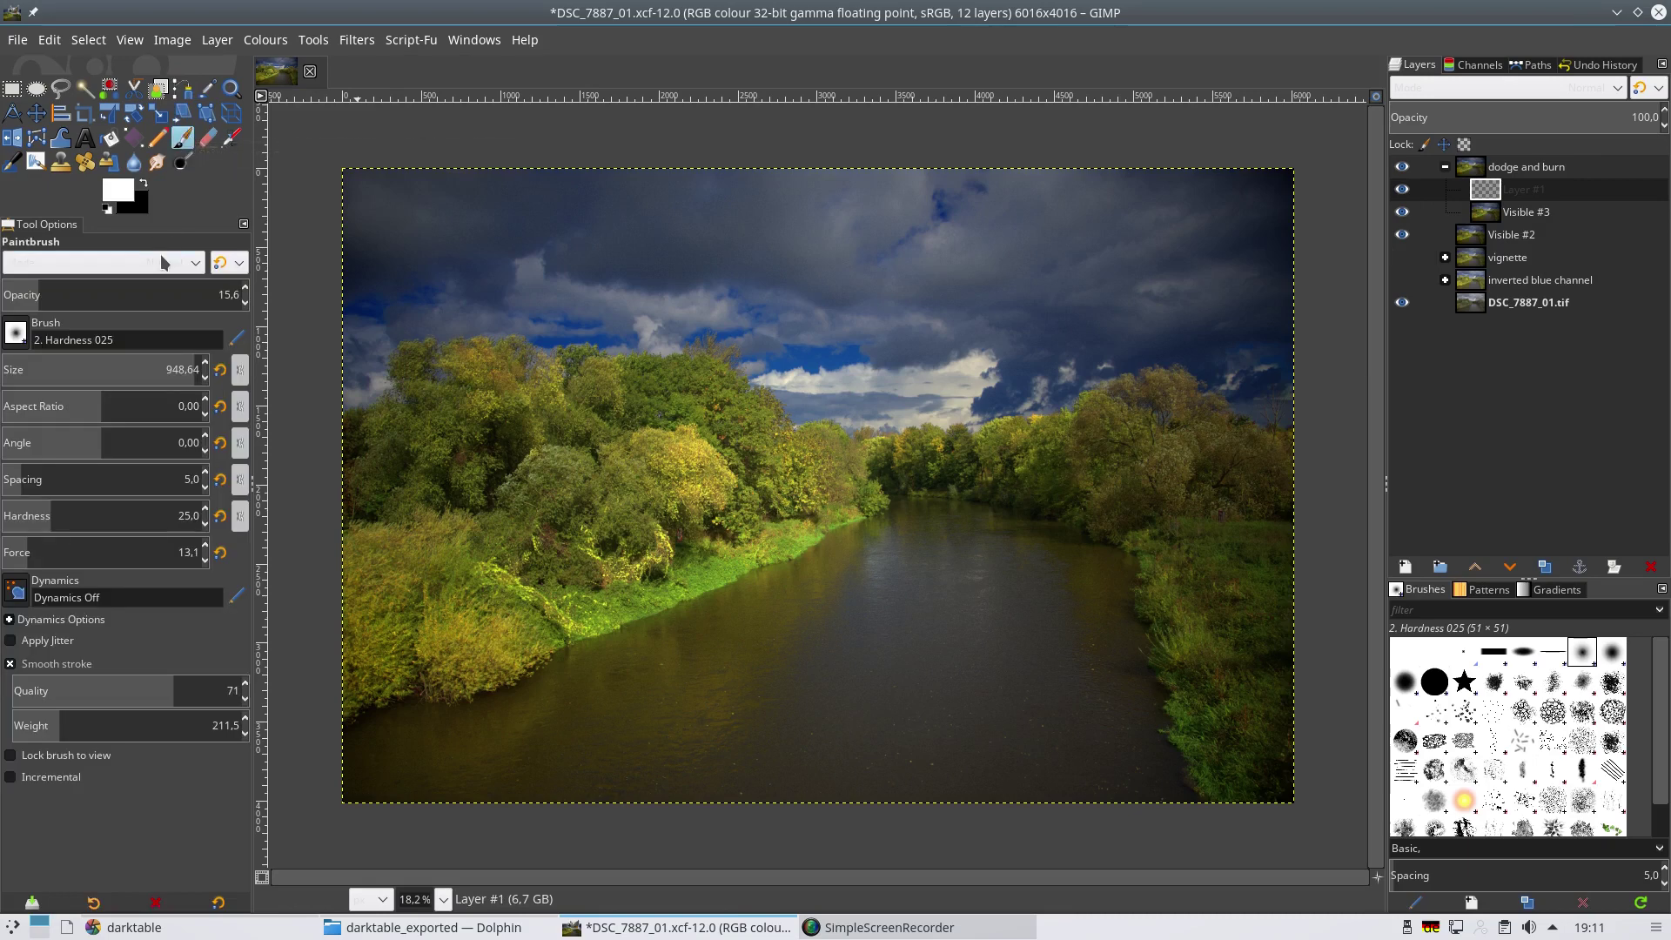
Set the brush to size 633,43 and opacity 9,1, and switch the new layer to Overlay mode.
left_click_drag(86, 370, 165, 370)
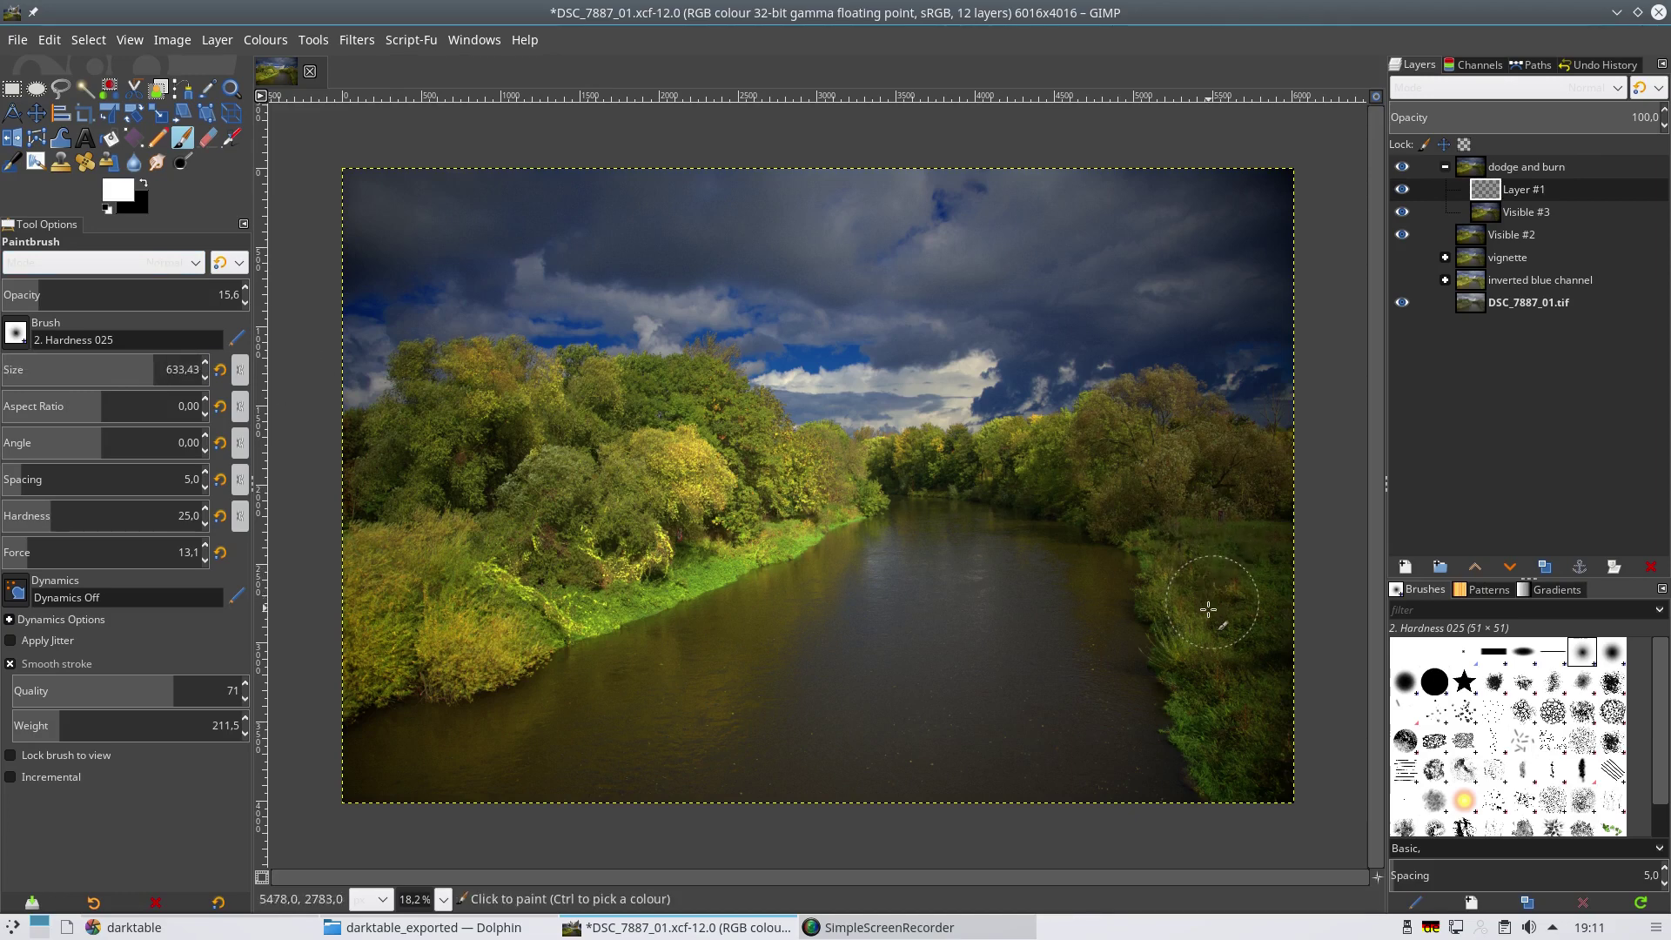
left_click(24, 295)
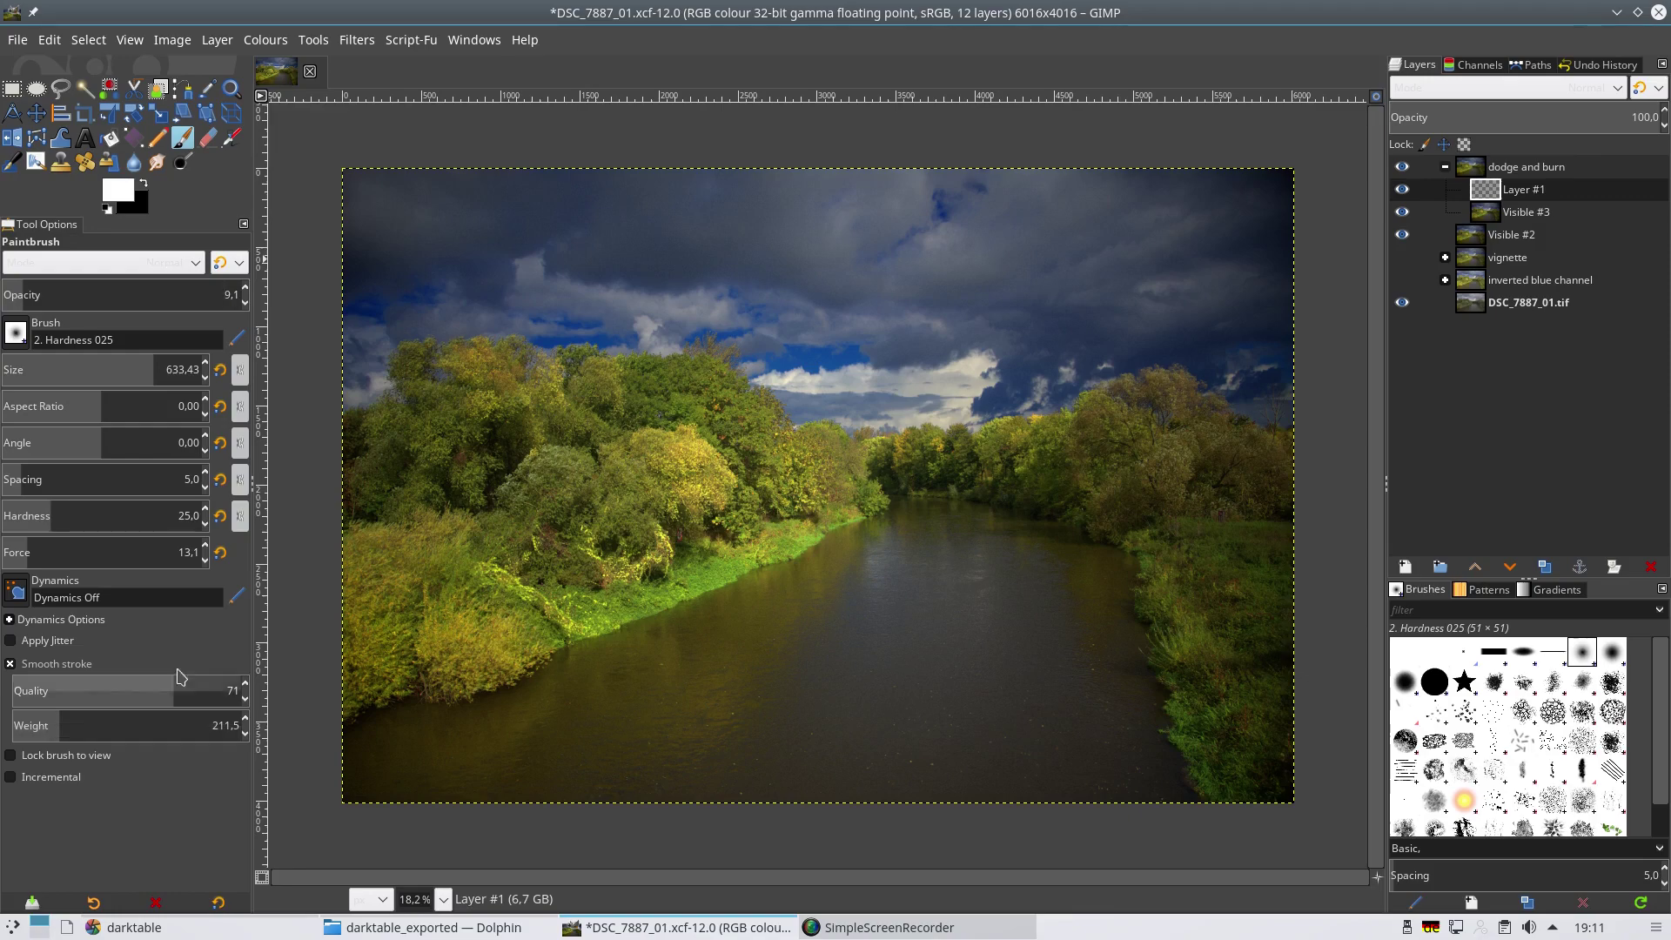
left_click_drag(1161, 556, 1205, 666)
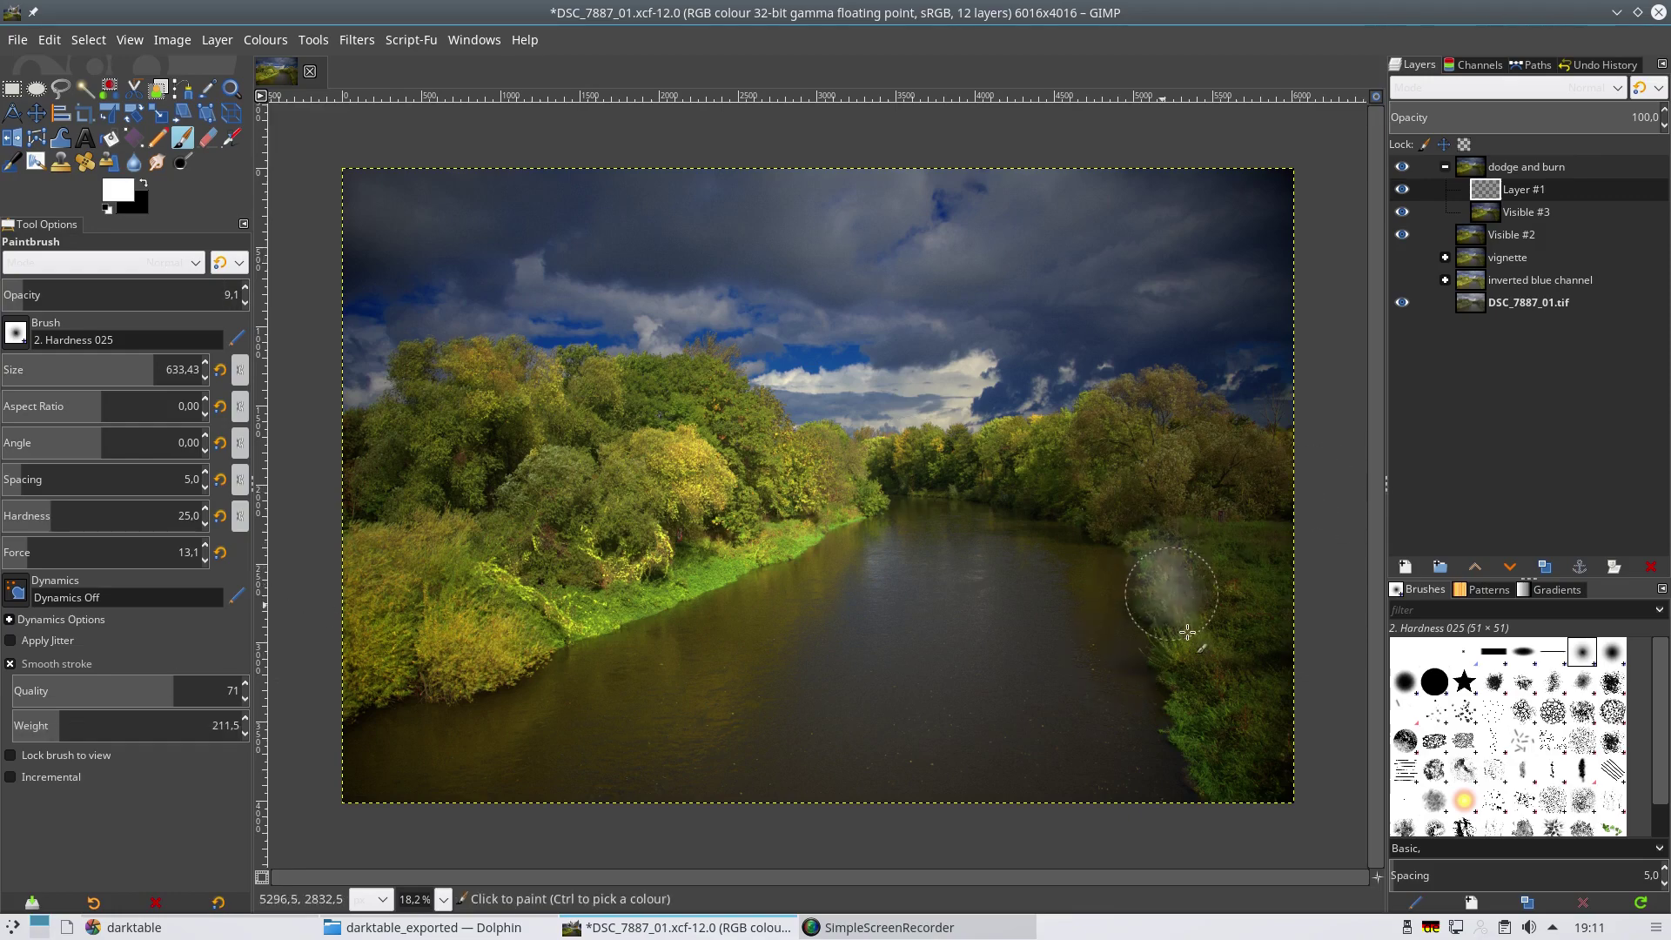
left_click(1505, 87)
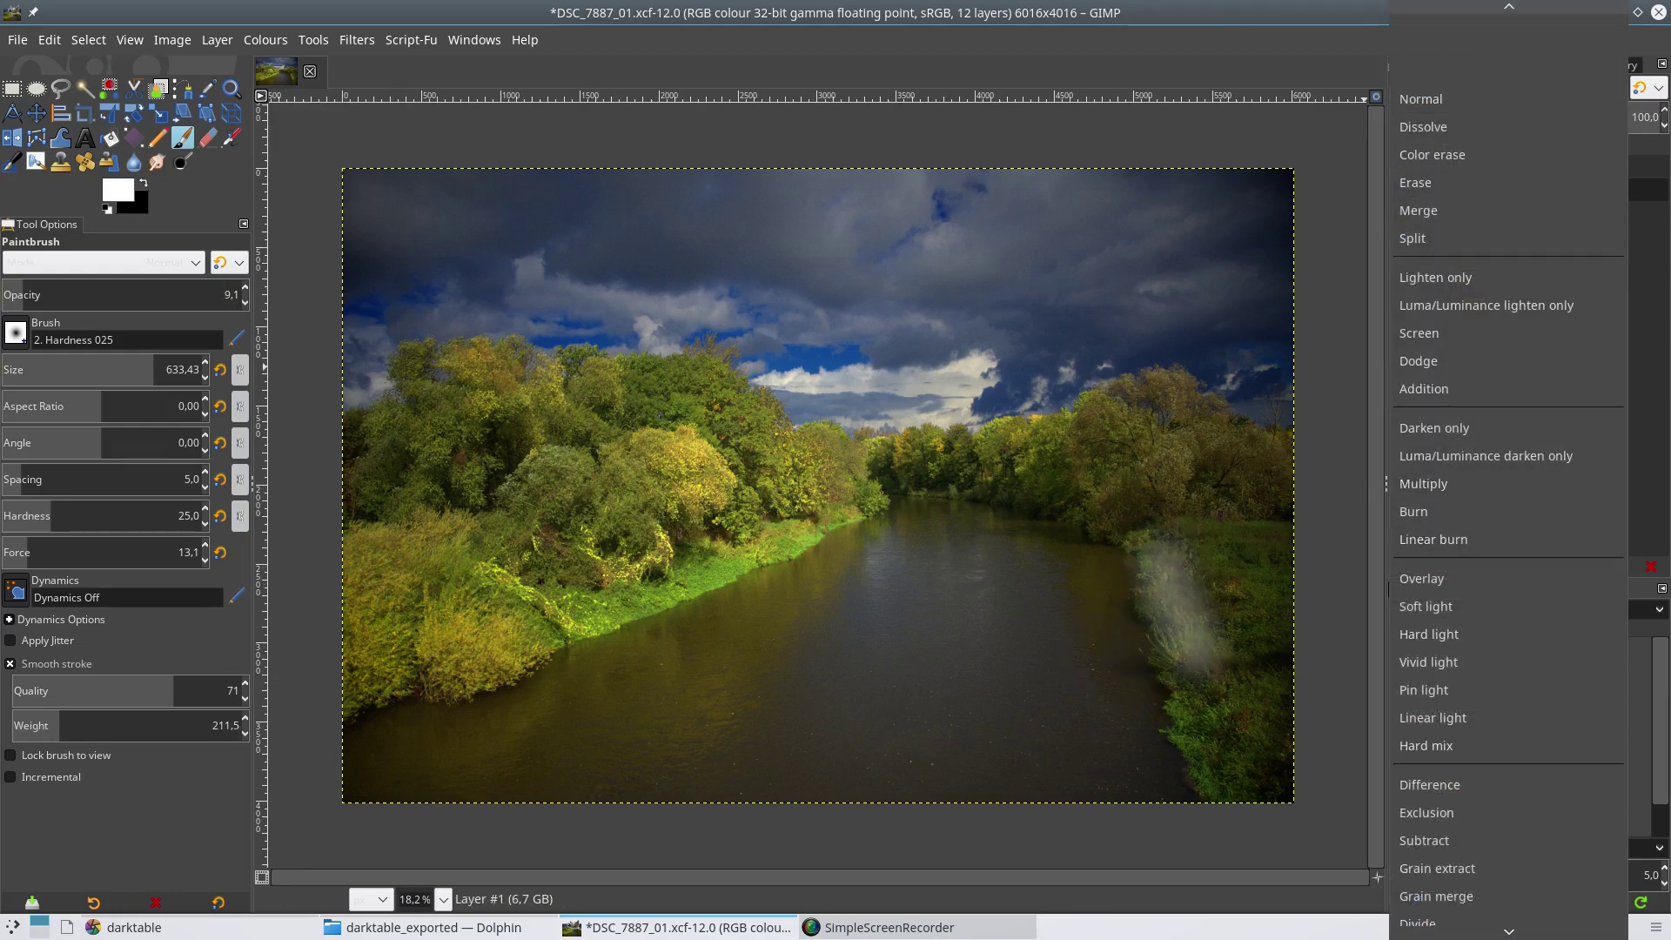
left_click(1421, 578)
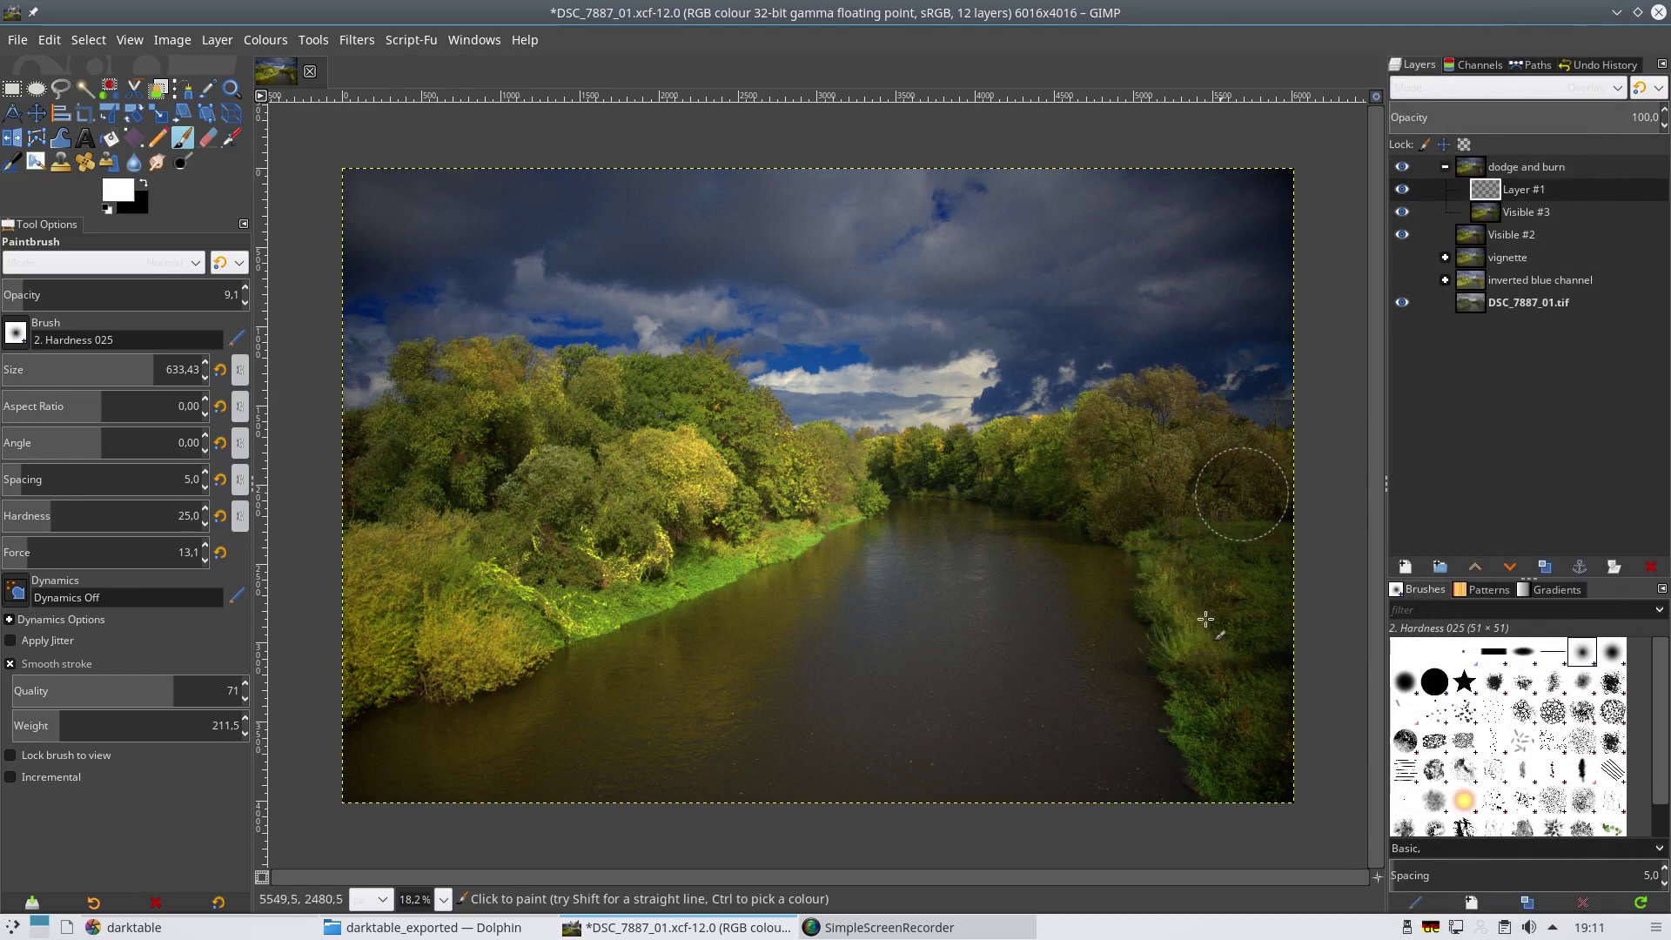
Paint low-opacity white strokes to brighten the grass and foliage on both riverbanks.
mouse_move(1201, 609)
left_mouse_down()
mouse_move(1225, 692)
mouse_move(1250, 455)
mouse_move(1261, 475)
mouse_move(1187, 485)
mouse_move(1167, 373)
mouse_move(1283, 461)
left_mouse_up()
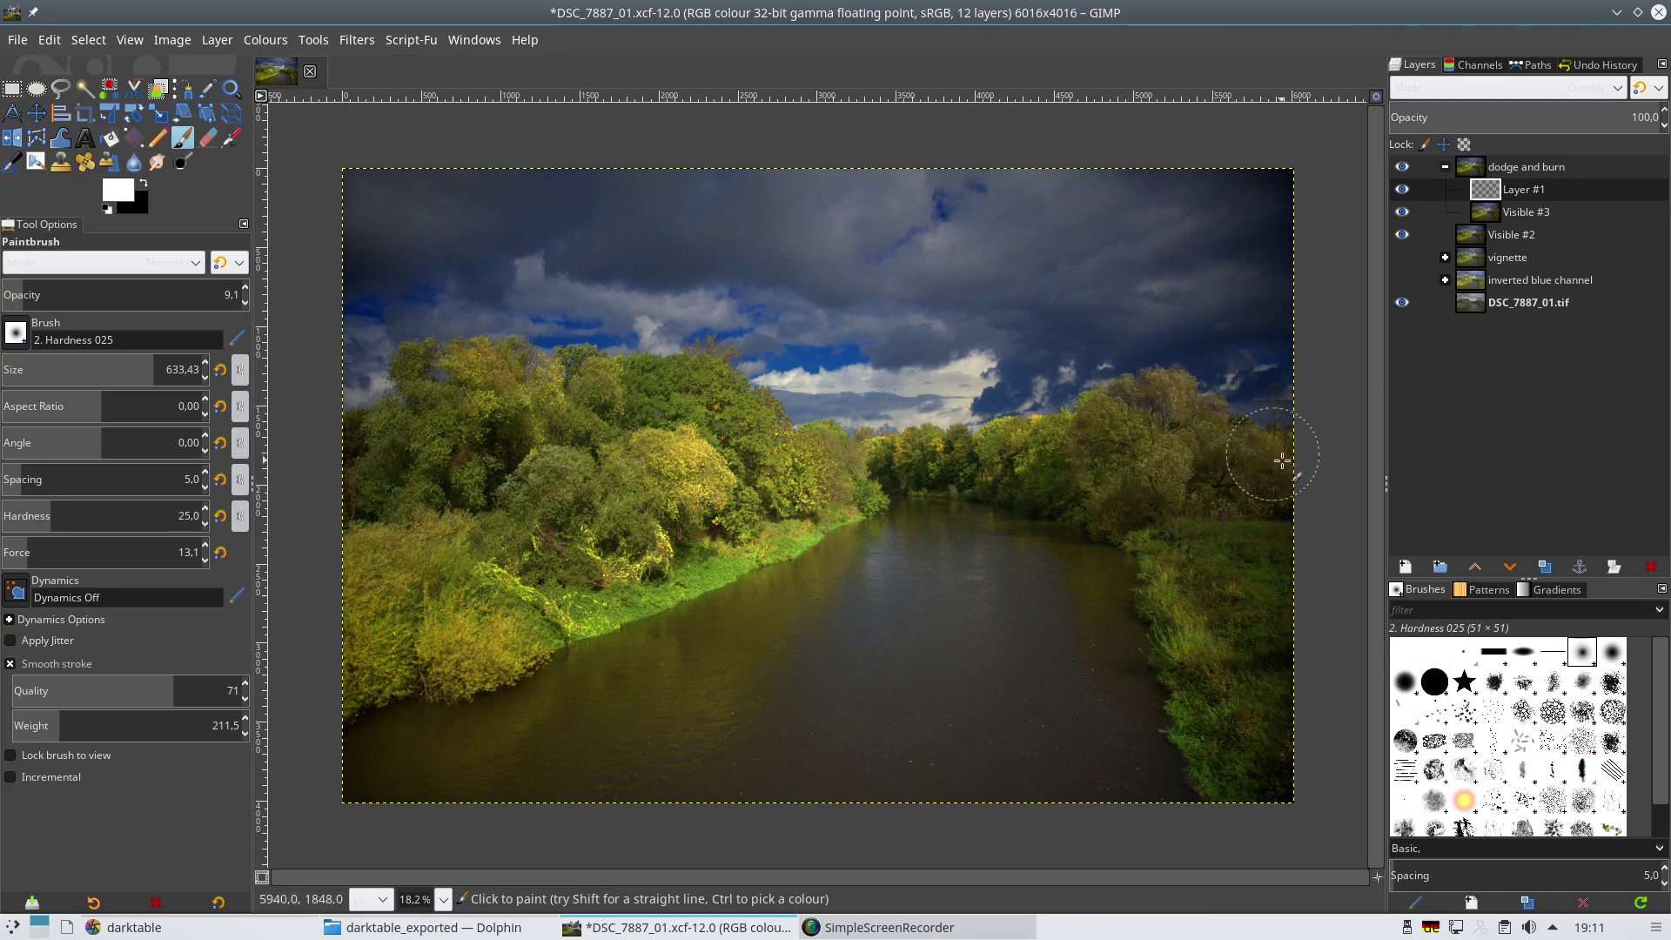
mouse_move(1128, 412)
left_mouse_down()
mouse_move(1123, 554)
mouse_move(1175, 552)
mouse_move(1239, 719)
mouse_move(1242, 586)
mouse_move(1256, 578)
mouse_move(1236, 609)
mouse_move(1243, 742)
mouse_move(1218, 748)
mouse_move(1244, 670)
mouse_move(1175, 522)
mouse_move(1248, 670)
left_mouse_up()
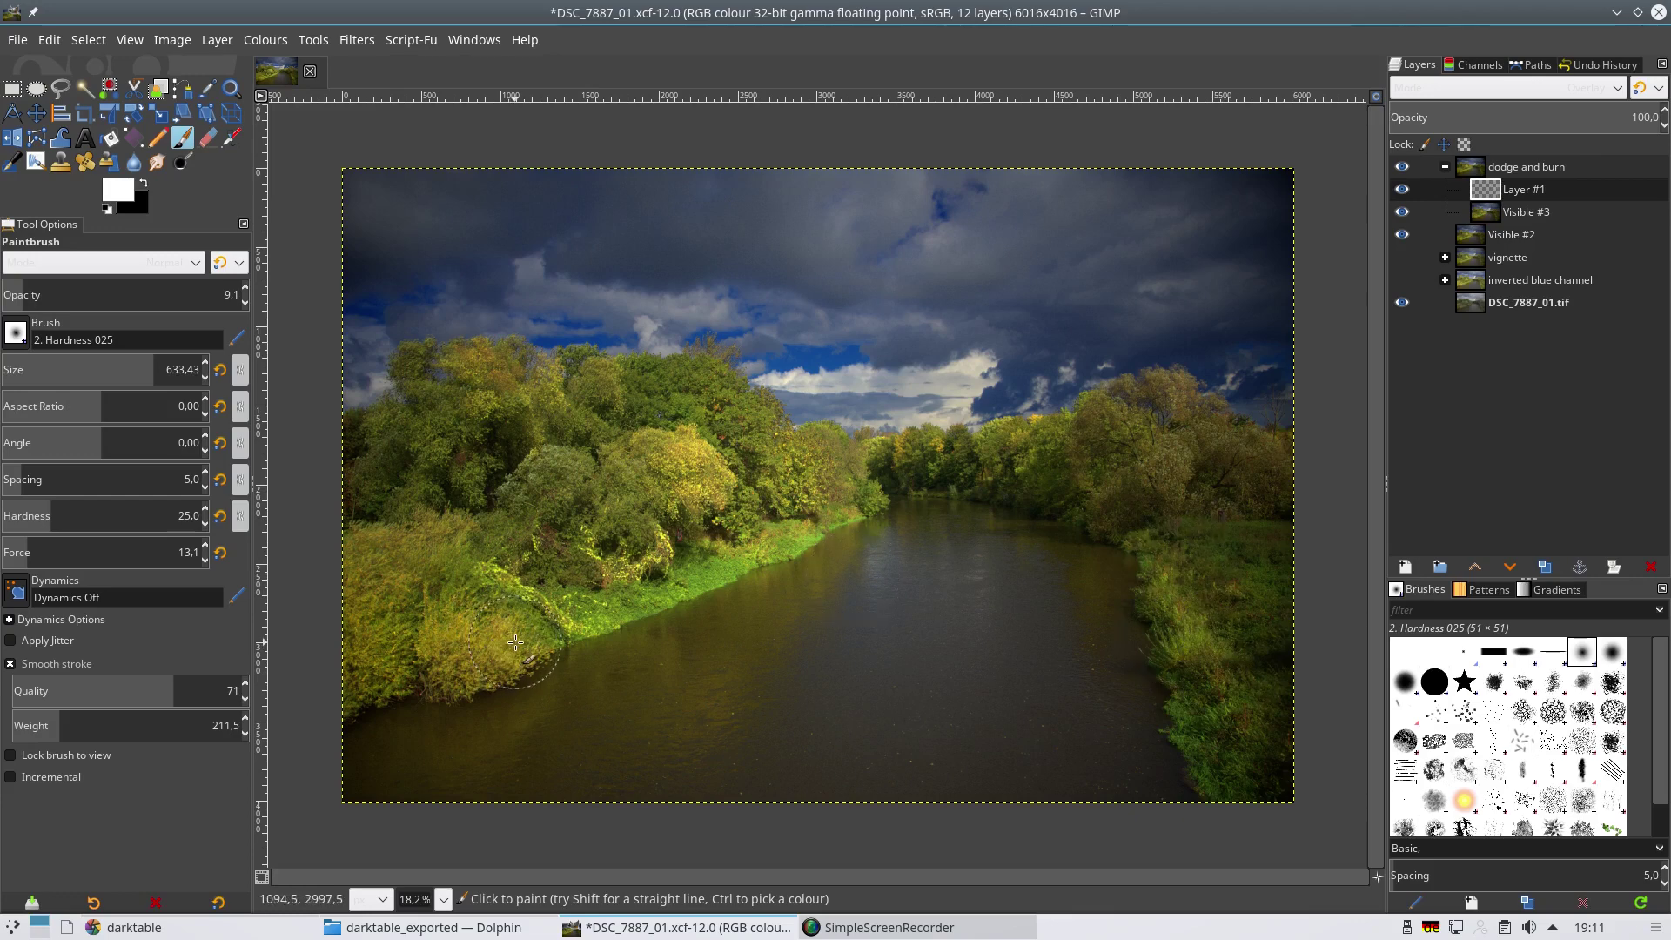
mouse_move(515, 643)
left_mouse_down()
mouse_move(430, 674)
mouse_move(448, 593)
left_mouse_up()
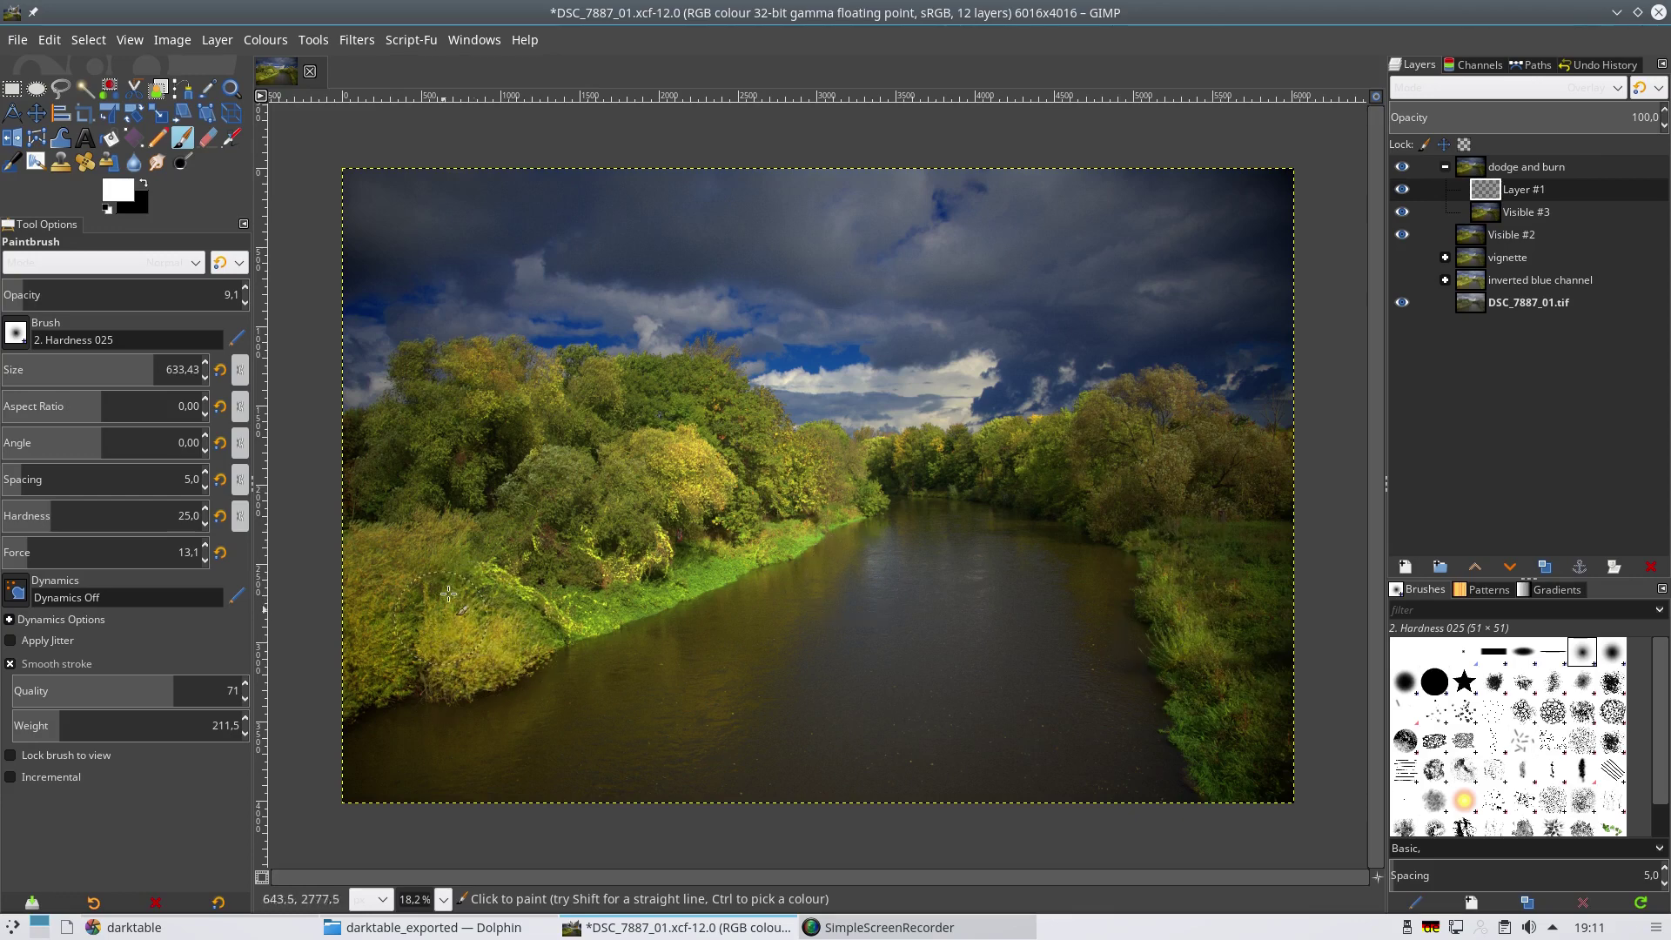
mouse_move(358, 625)
left_mouse_down()
mouse_move(358, 663)
mouse_move(433, 643)
left_mouse_up()
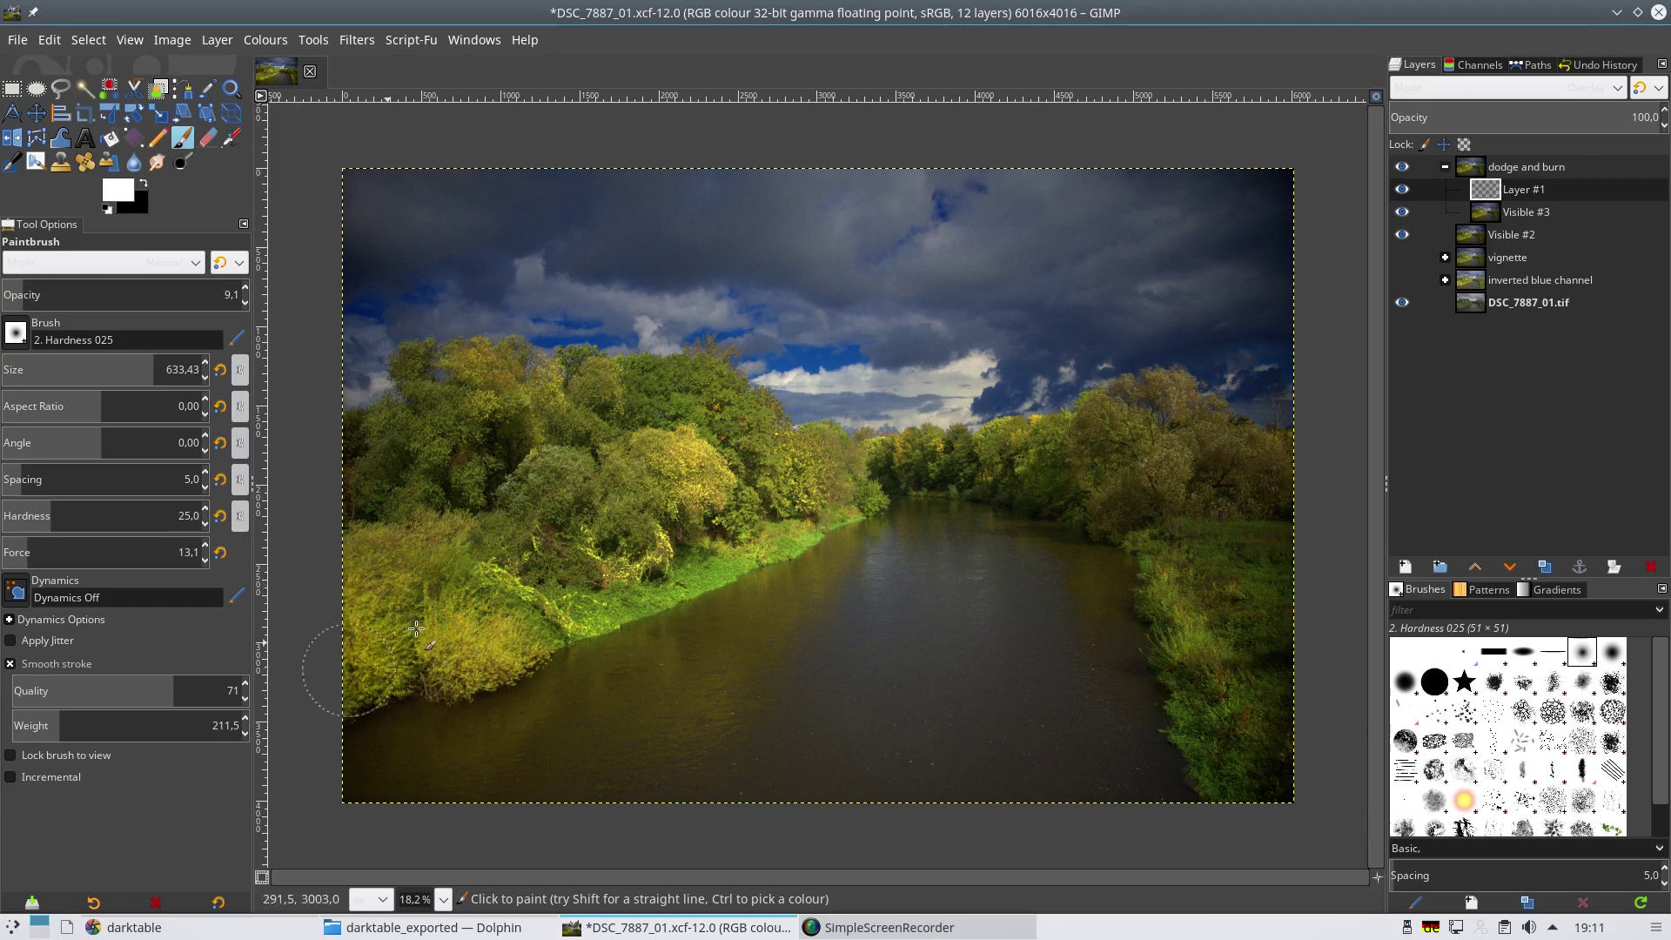
mouse_move(1282, 495)
left_mouse_down()
mouse_move(1248, 678)
mouse_move(1289, 767)
mouse_move(1308, 698)
mouse_move(1276, 589)
mouse_move(1305, 552)
mouse_move(1280, 501)
left_mouse_up()
Raise brush opacity to 21,5 and paint stronger white strokes over the right-bank trees and grass.
left_click_drag(22, 294, 53, 295)
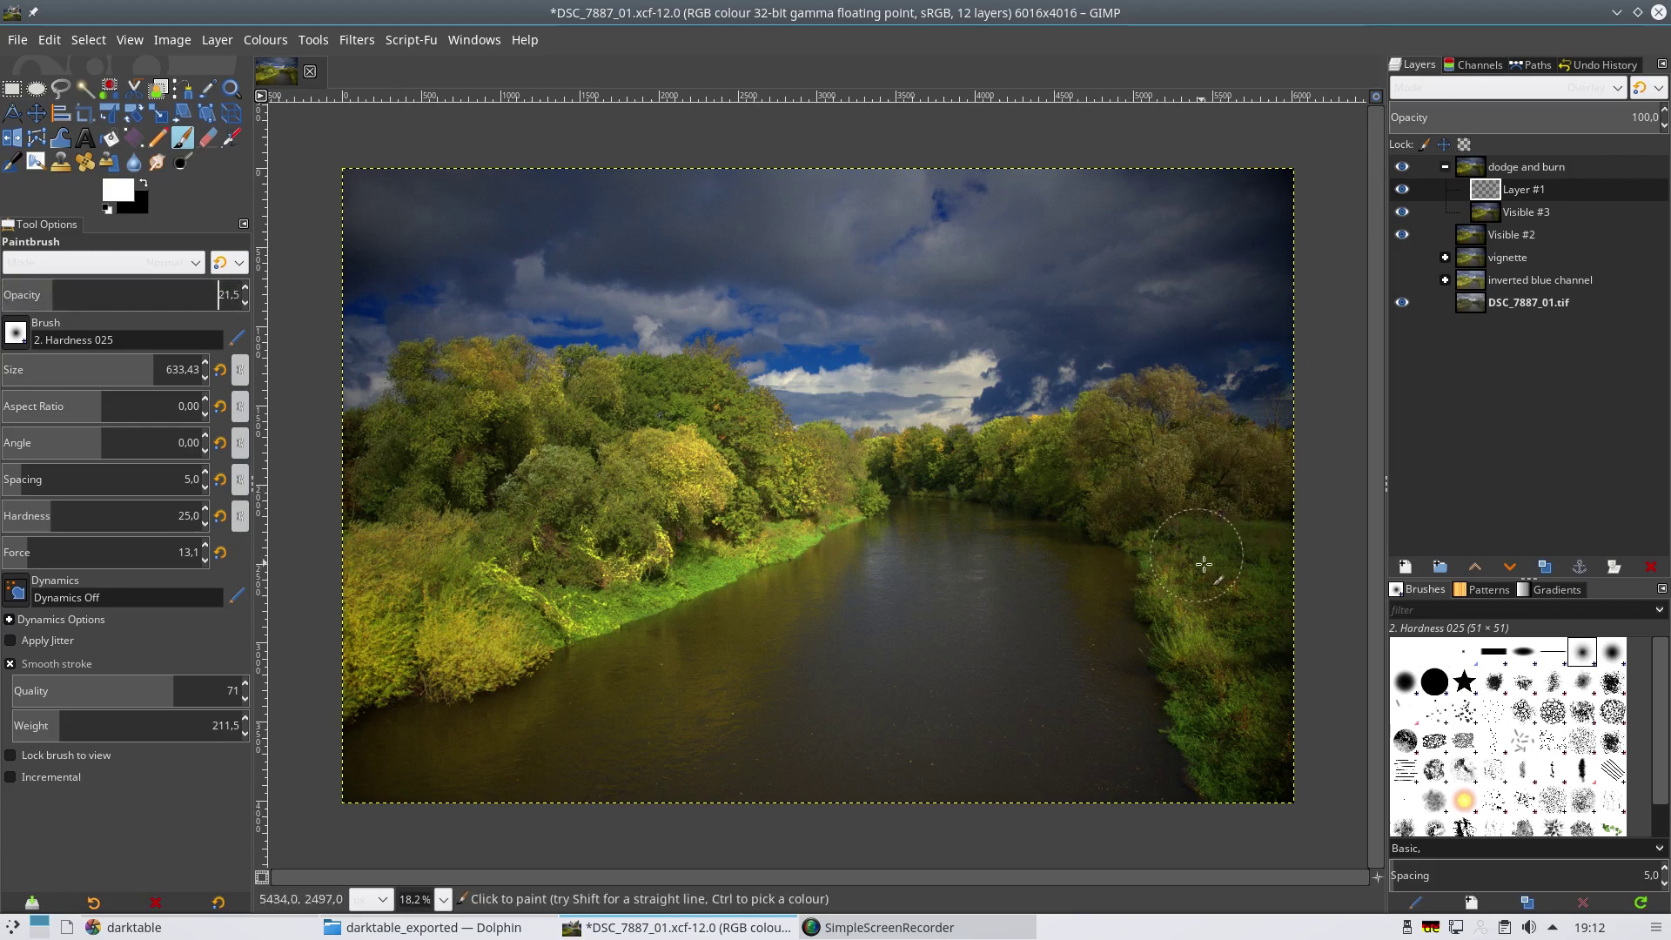
mouse_move(1204, 565)
left_mouse_down()
mouse_move(1249, 455)
mouse_move(1284, 466)
mouse_move(1212, 404)
mouse_move(1235, 403)
mouse_move(1175, 383)
mouse_move(1171, 457)
mouse_move(1203, 474)
mouse_move(1166, 374)
mouse_move(1131, 409)
mouse_move(1158, 383)
mouse_move(1275, 449)
mouse_move(1188, 378)
mouse_move(1122, 413)
mouse_move(1163, 447)
left_mouse_up()
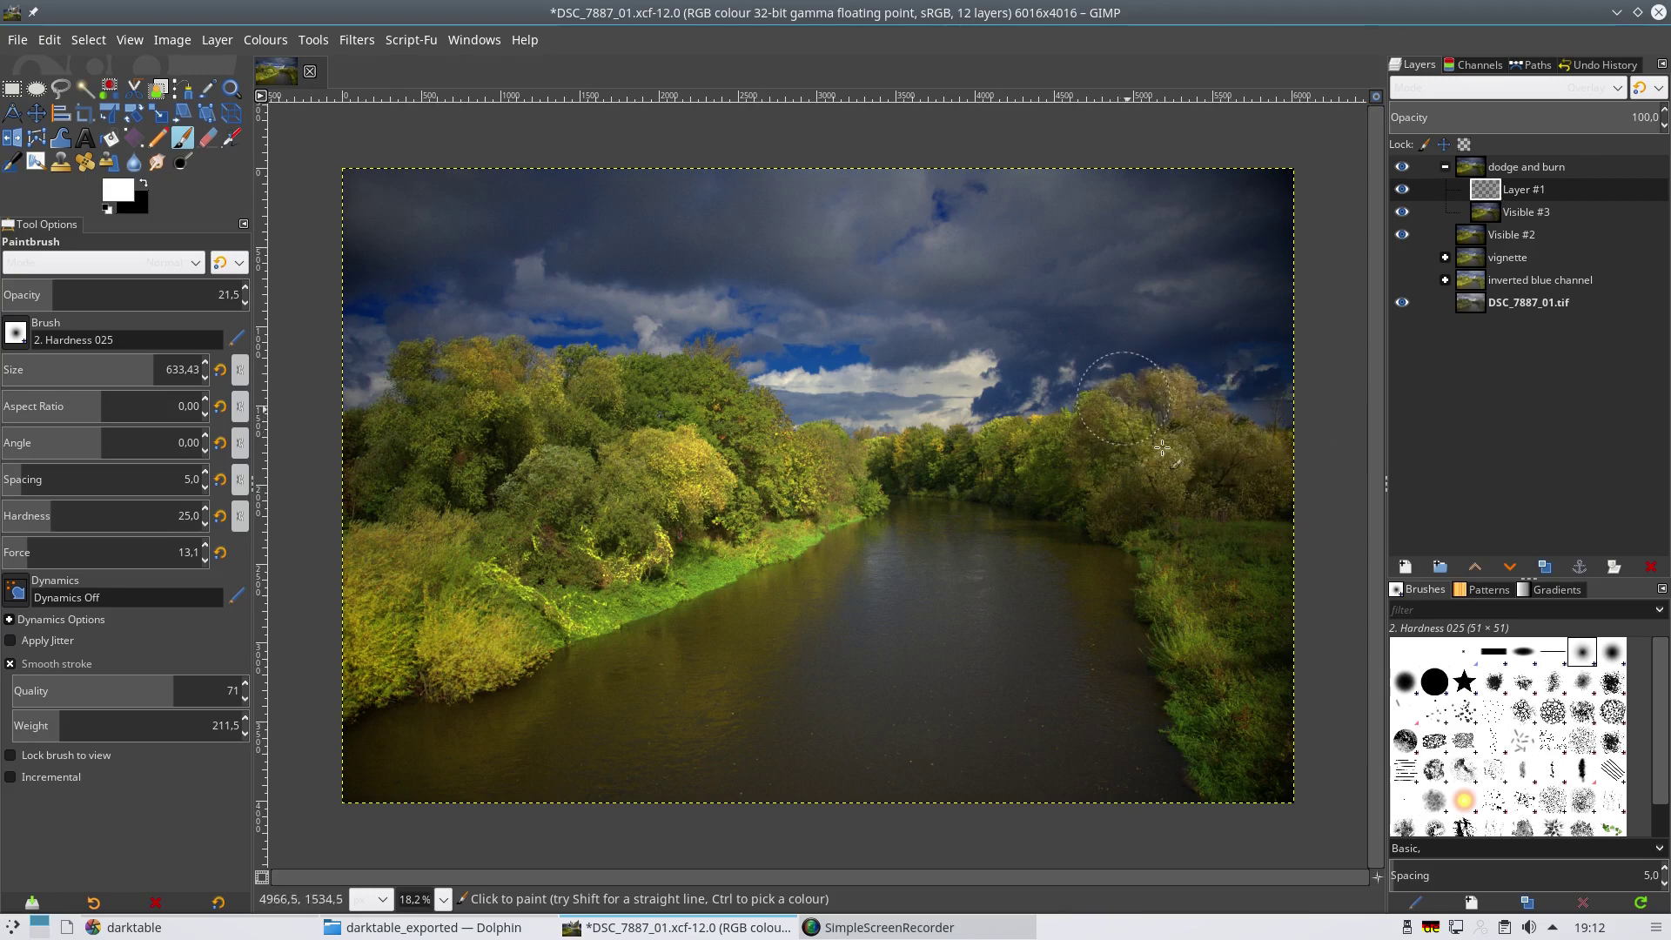
mouse_move(1293, 596)
left_mouse_down()
mouse_move(1230, 693)
mouse_move(1196, 687)
mouse_move(1287, 734)
mouse_move(1271, 784)
mouse_move(1276, 555)
mouse_move(1212, 534)
mouse_move(1178, 552)
left_mouse_up()
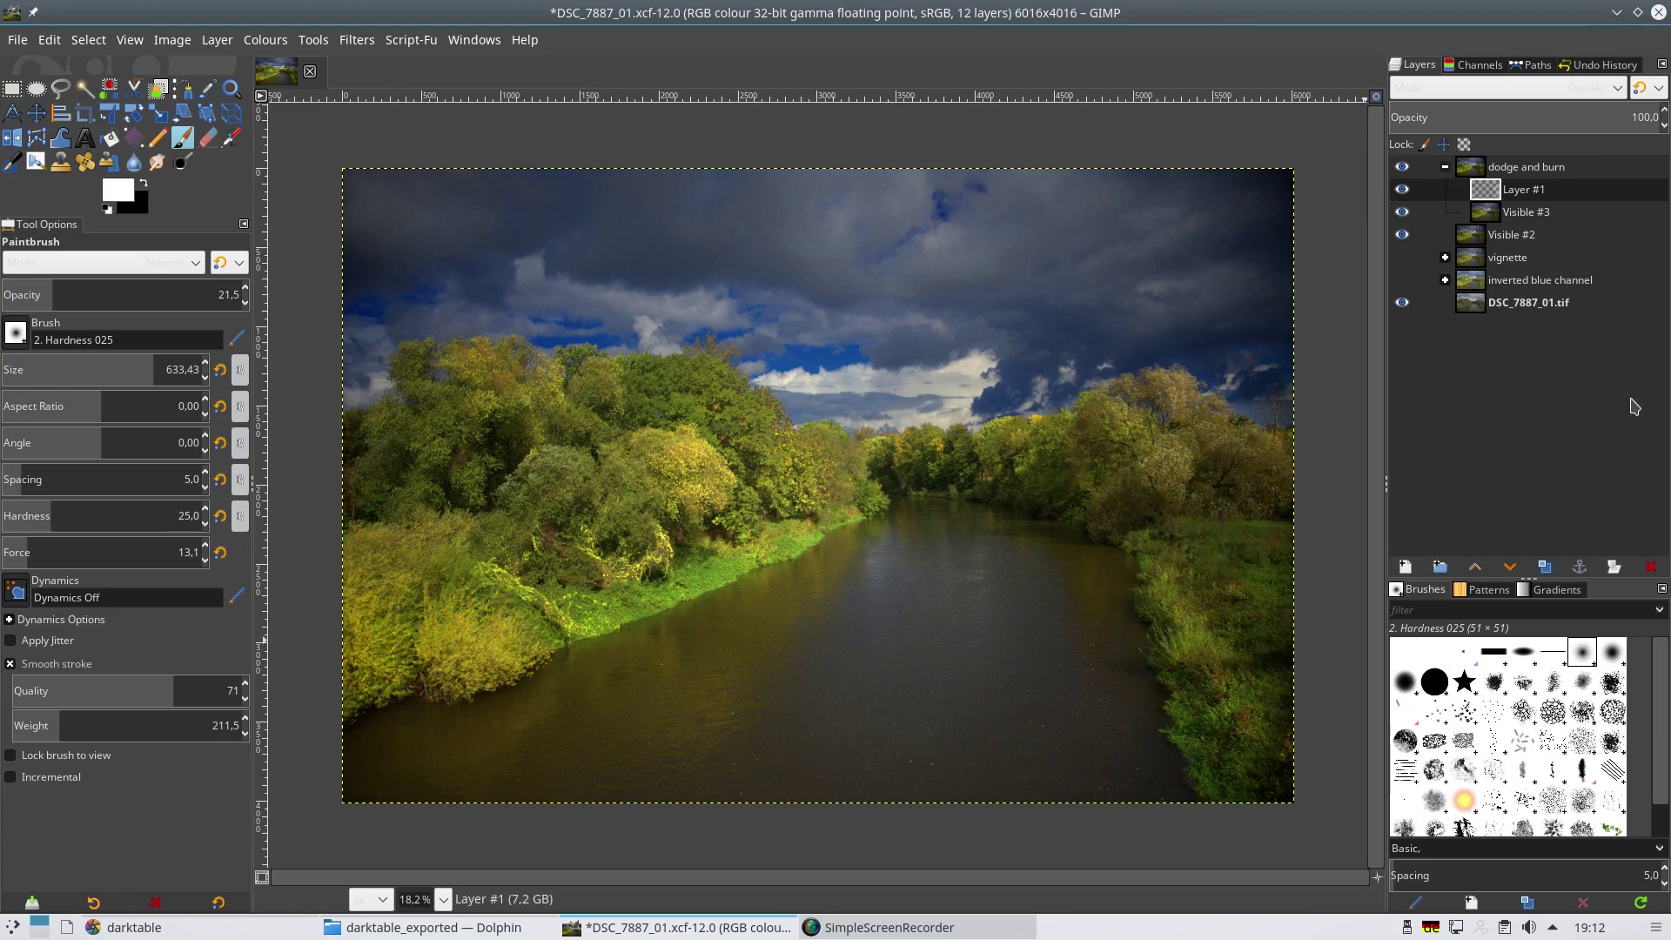
mouse_move(1183, 531)
left_mouse_down()
mouse_move(1140, 523)
mouse_move(1261, 719)
mouse_move(1202, 589)
mouse_move(1279, 559)
mouse_move(1281, 733)
mouse_move(1253, 762)
mouse_move(1205, 757)
mouse_move(1270, 661)
mouse_move(1283, 566)
mouse_move(1200, 466)
mouse_move(1118, 470)
mouse_move(1320, 488)
mouse_move(1200, 435)
mouse_move(1075, 452)
mouse_move(1188, 374)
mouse_move(1219, 382)
mouse_move(1118, 412)
left_mouse_up()
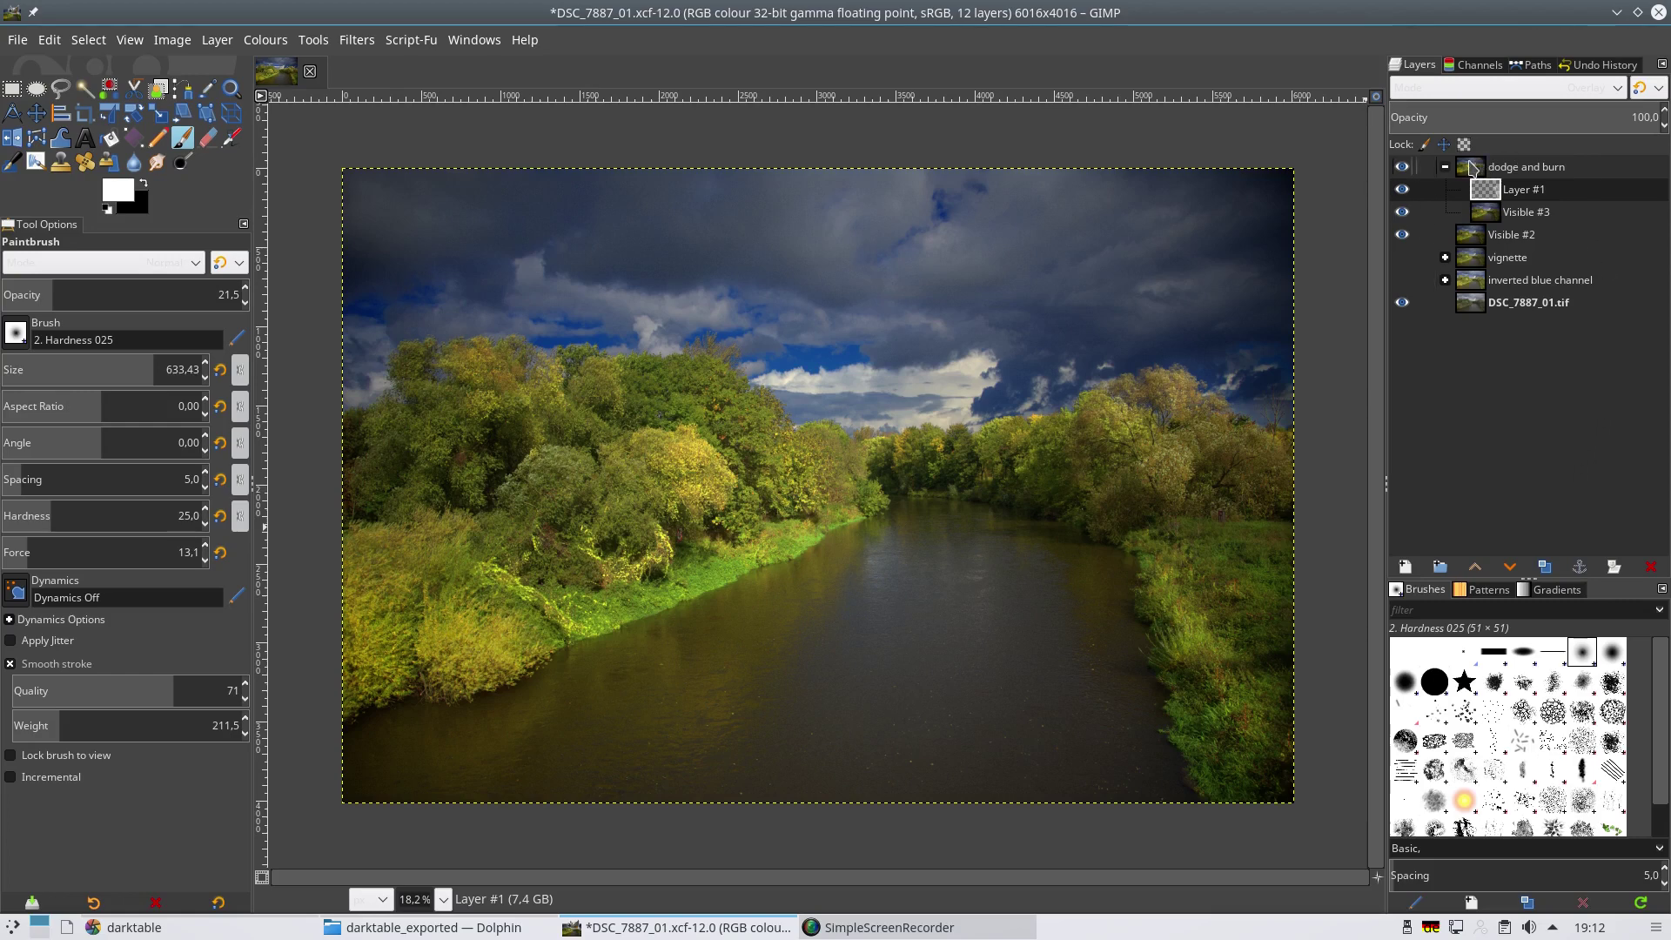
Collapse the dodge and burn group and toggle its visibility off and on to compare.
left_click(1445, 167)
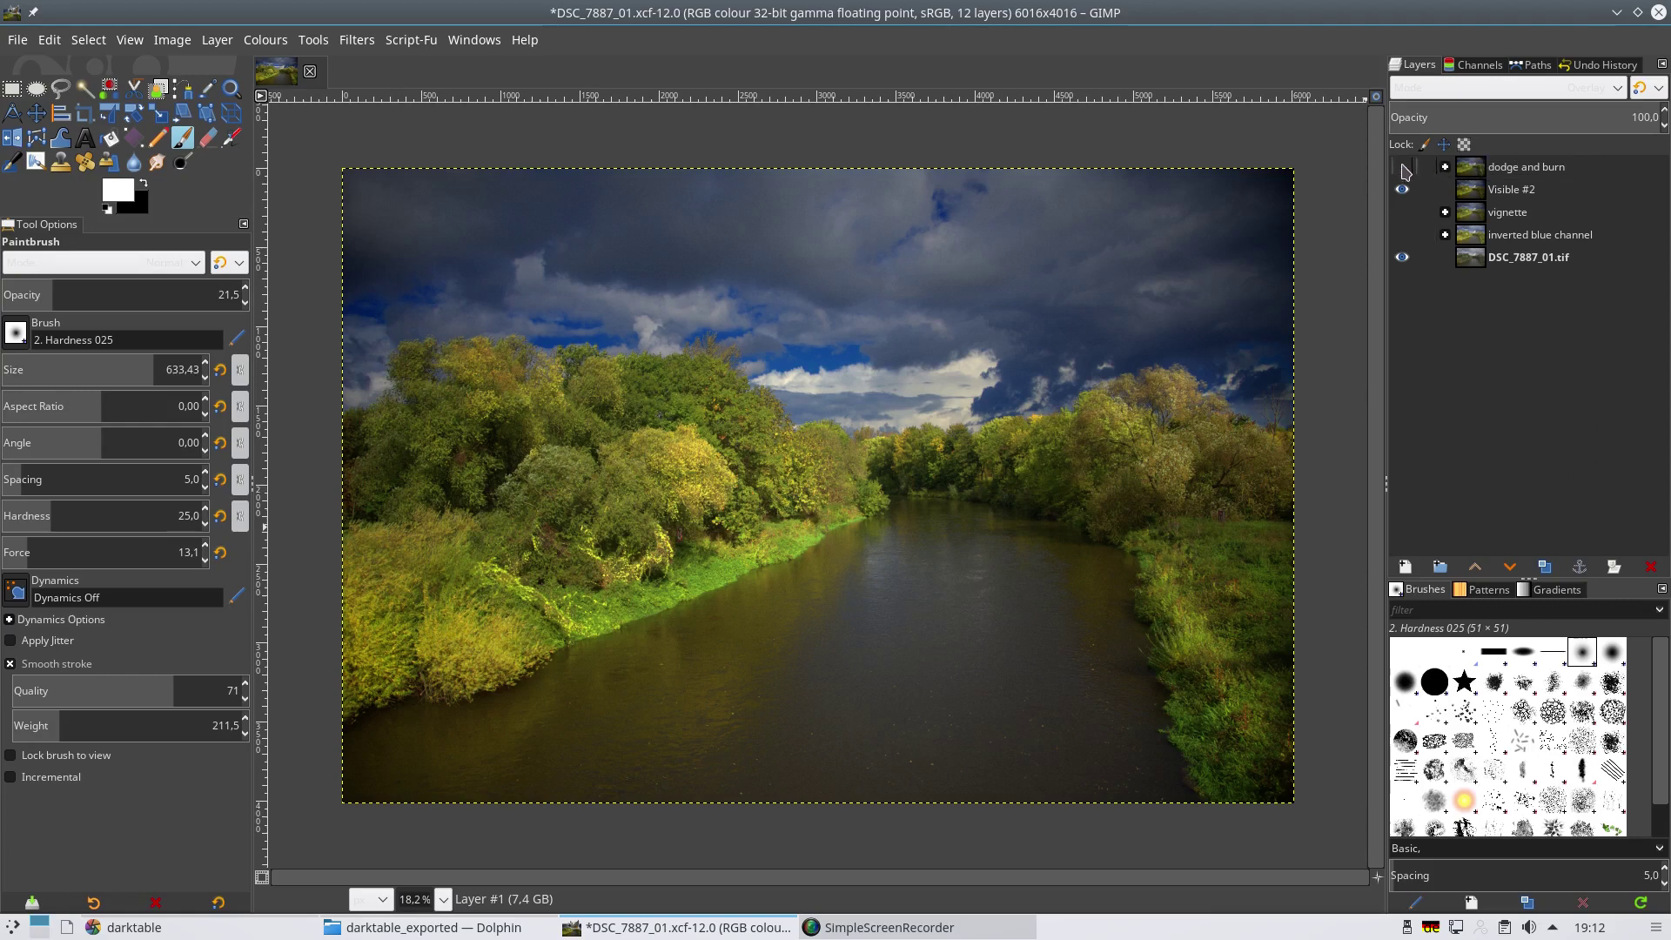
left_click(1404, 168)
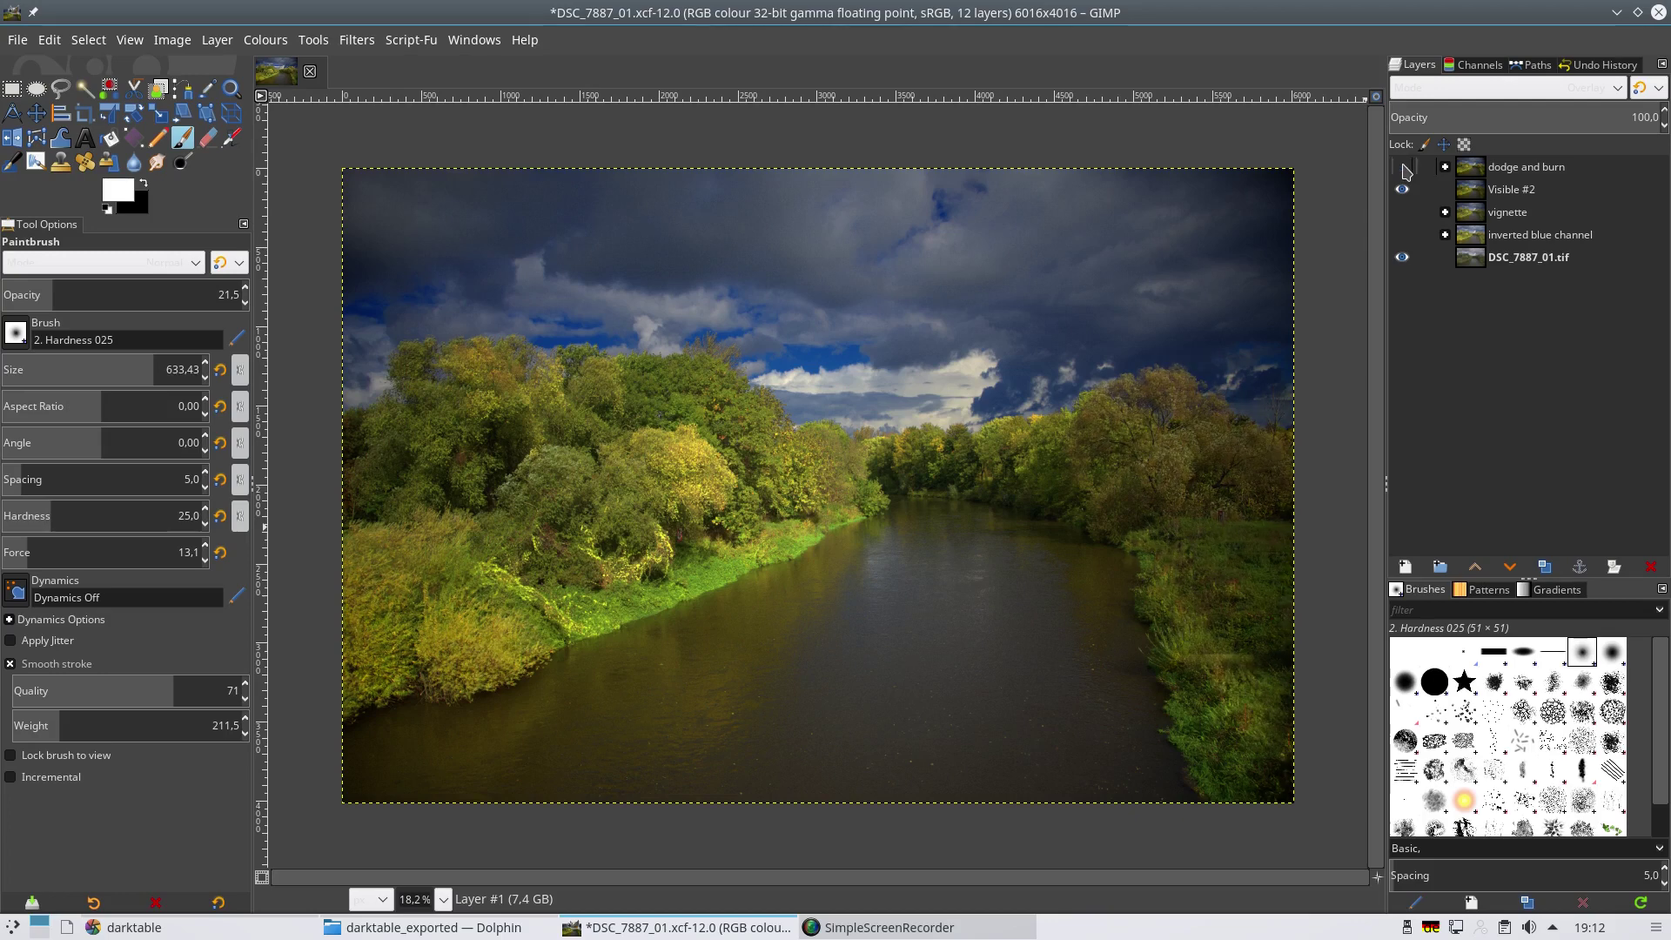
left_click(1403, 167)
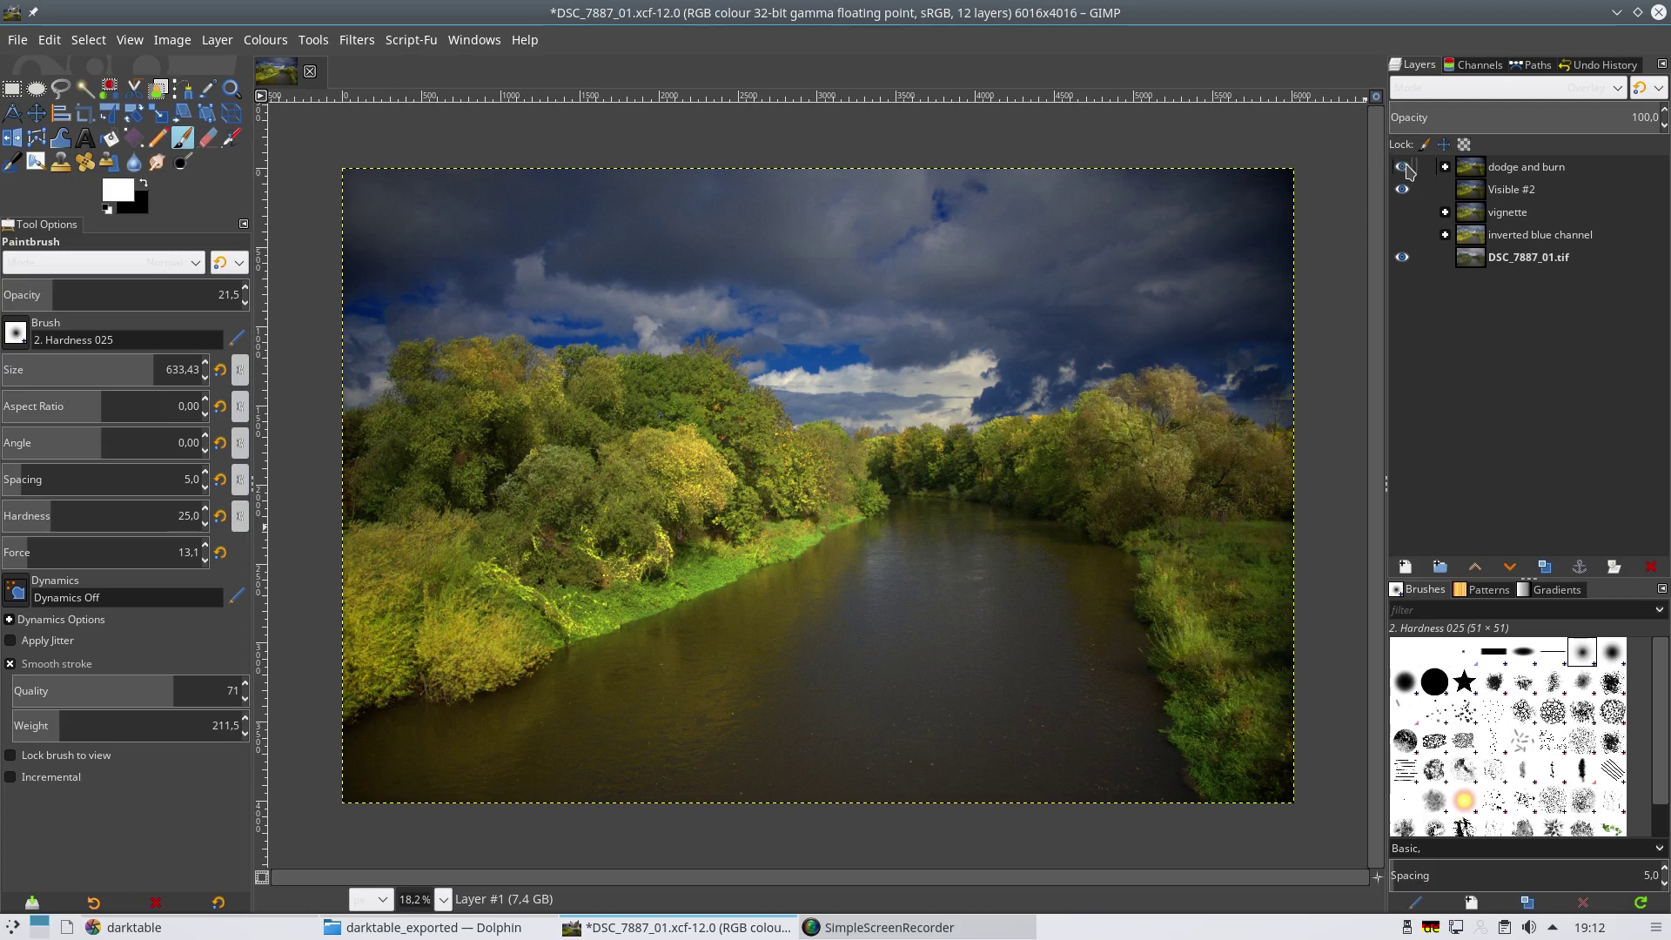